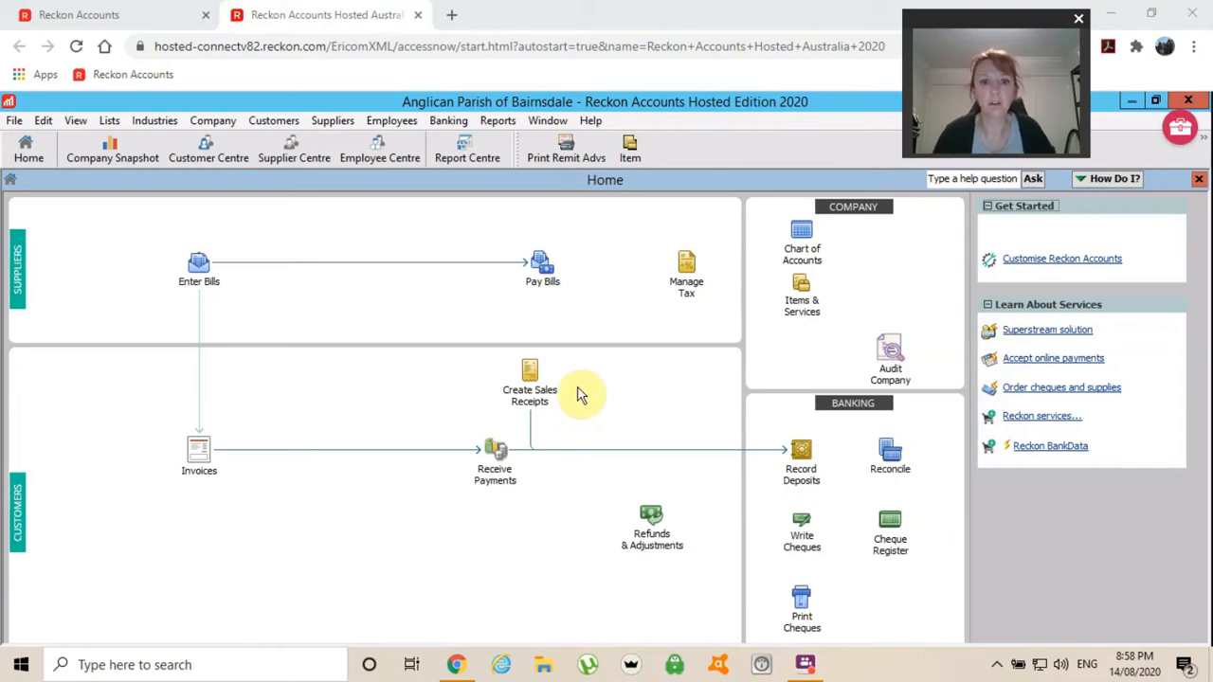
Start a blank sales receipt, number 341 dated 07/08/2020, from the Home page.
click(527, 401)
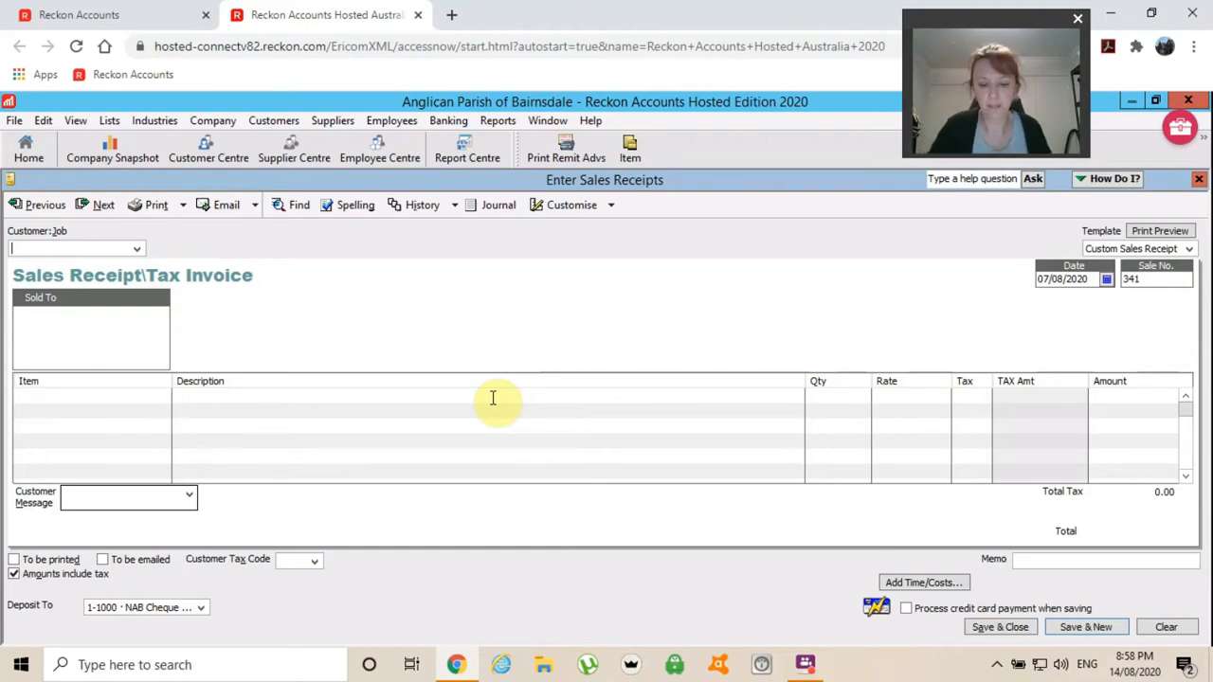
click(138, 252)
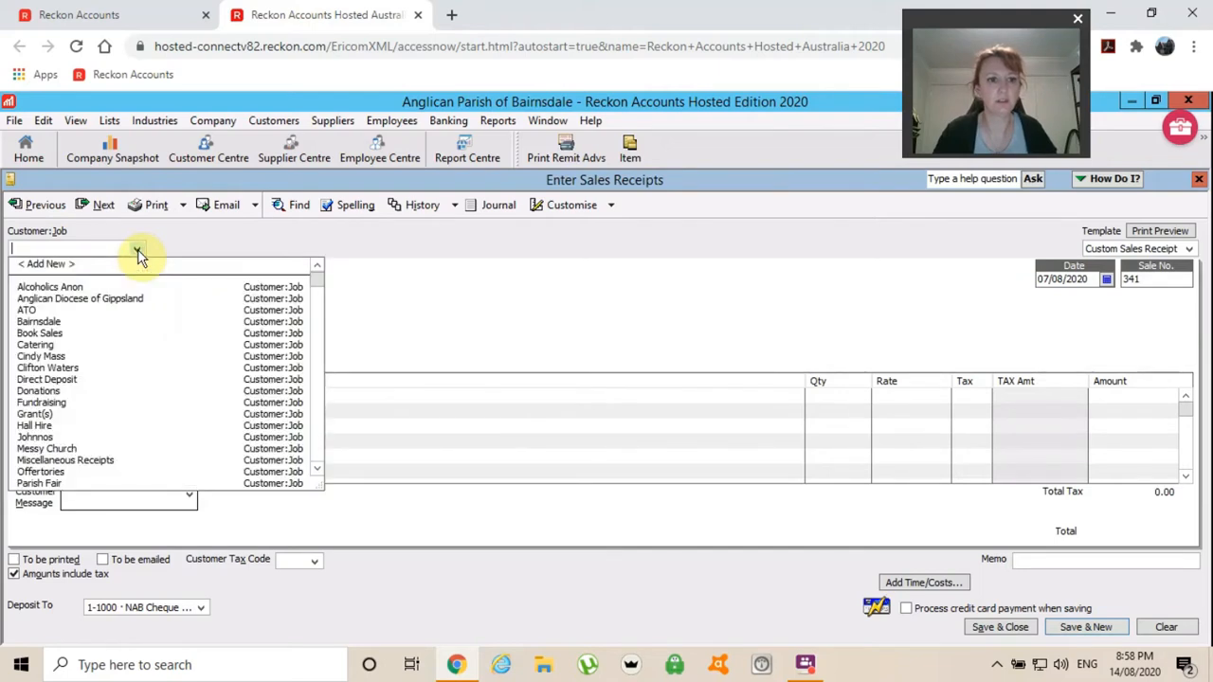
click(431, 308)
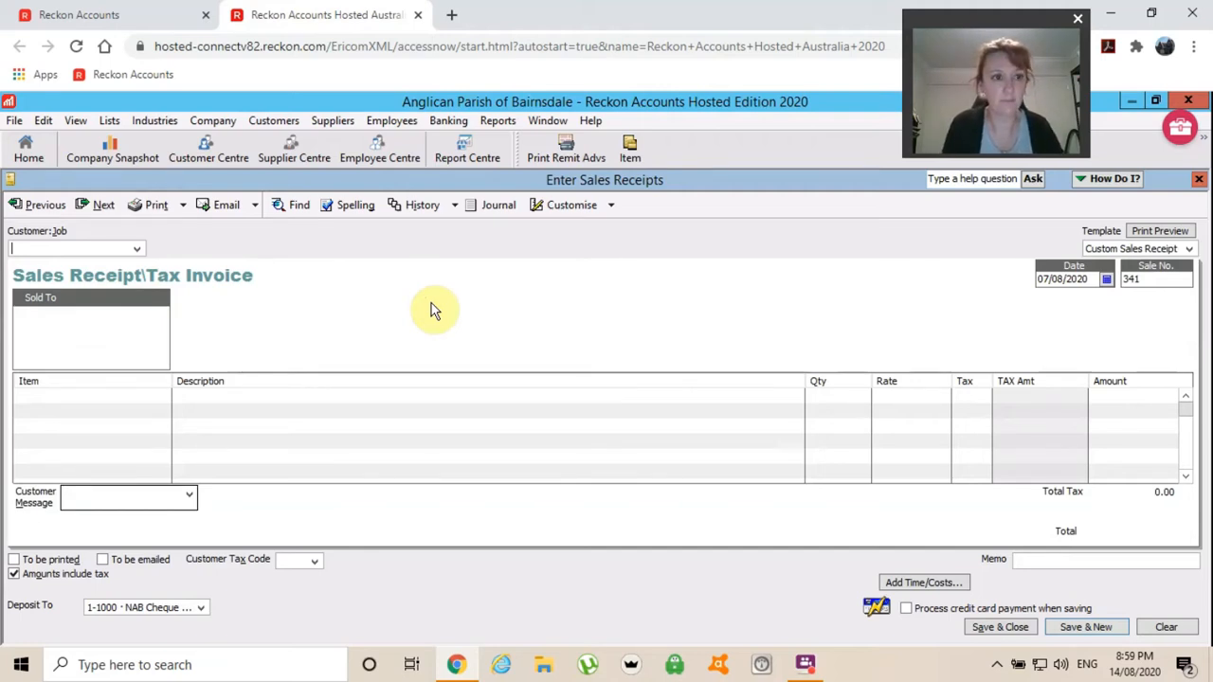
Set receipt 341's customer to Bairnsdale and its date to 03/08/2020.
text(B)
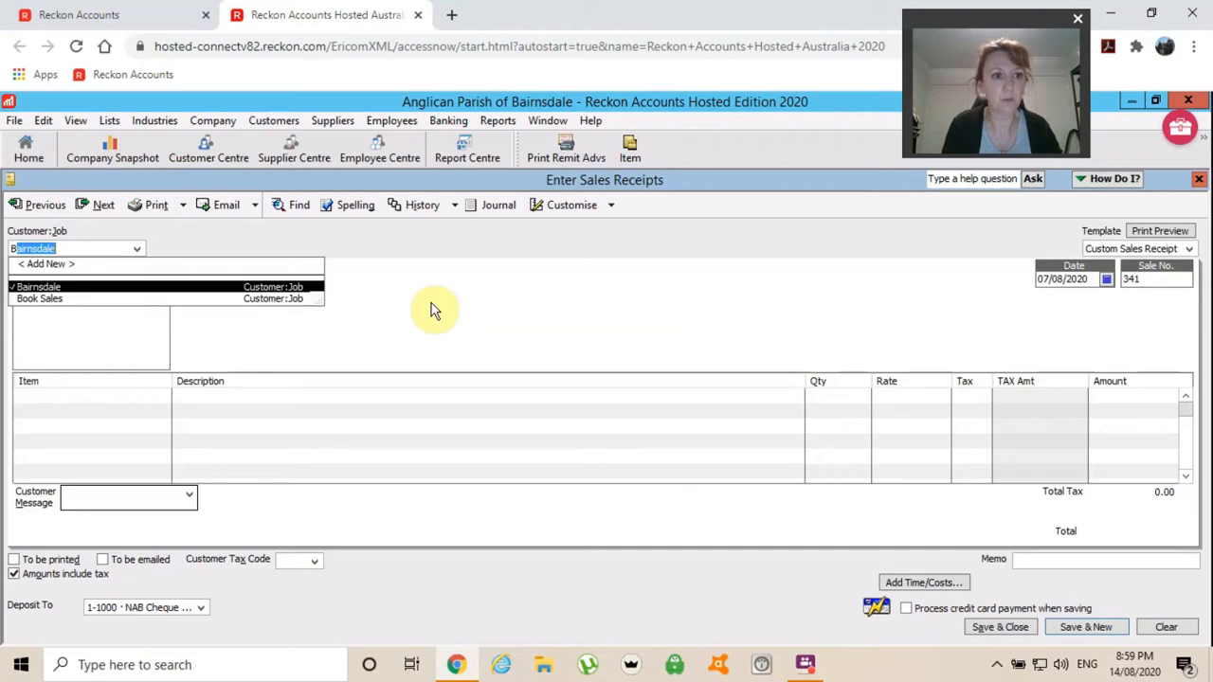
text(a)
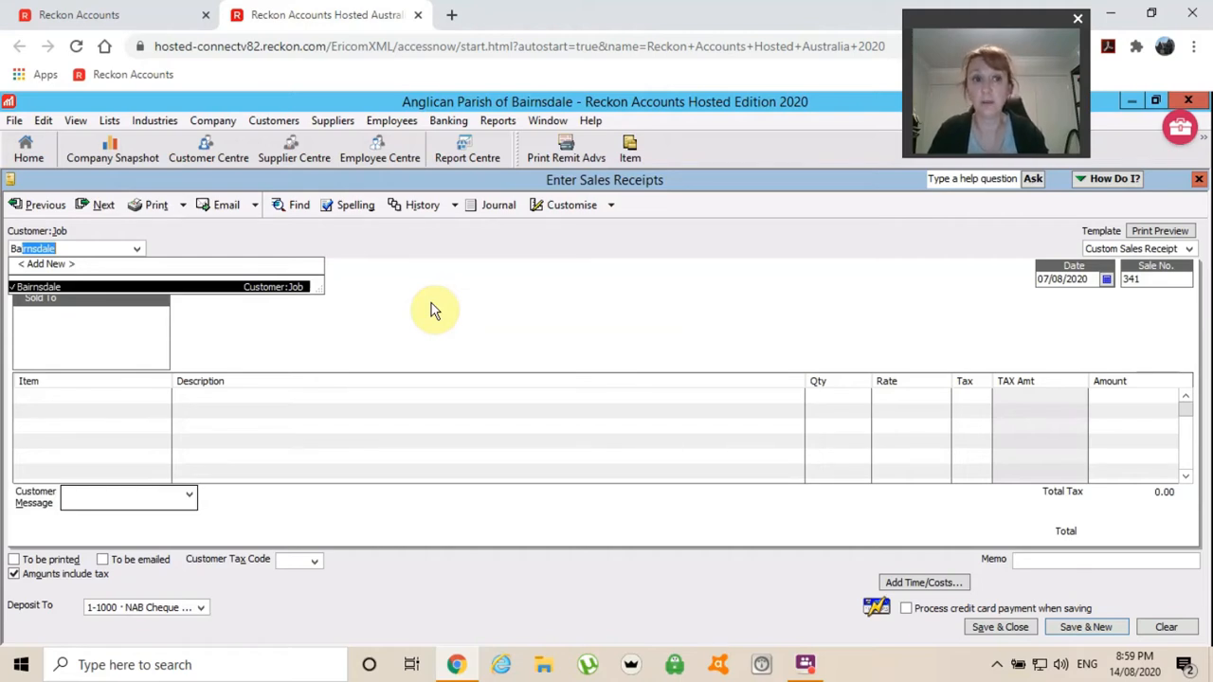
key(Tab)
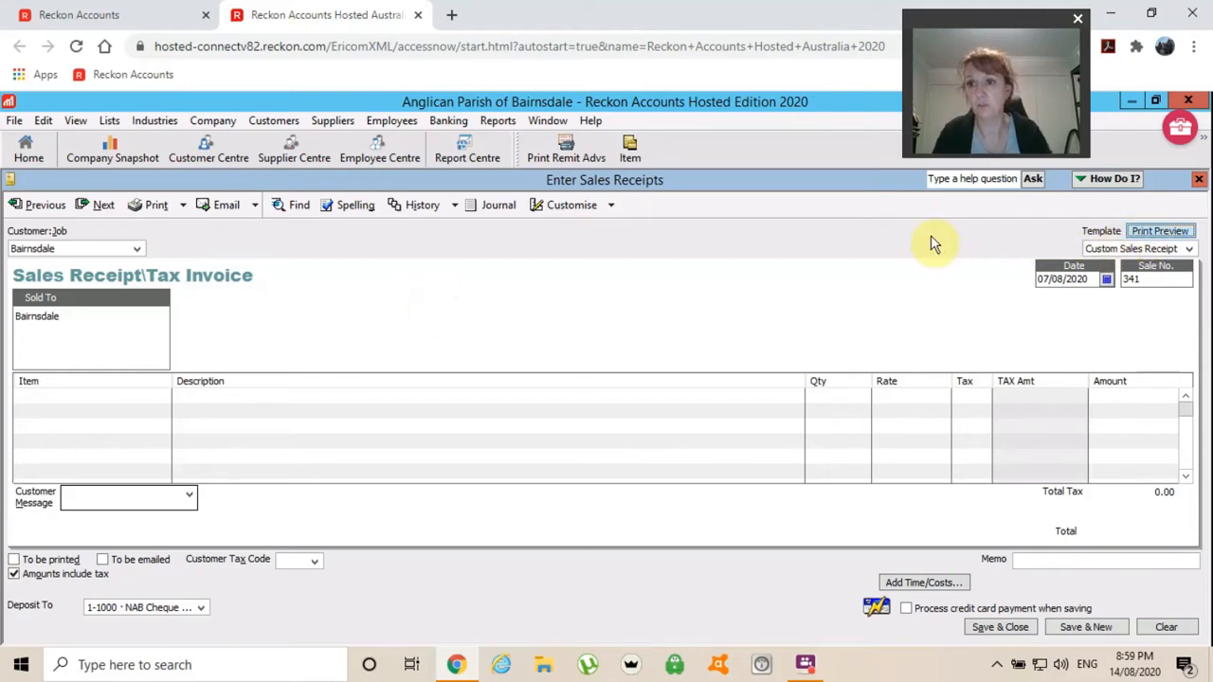
key(Tab)
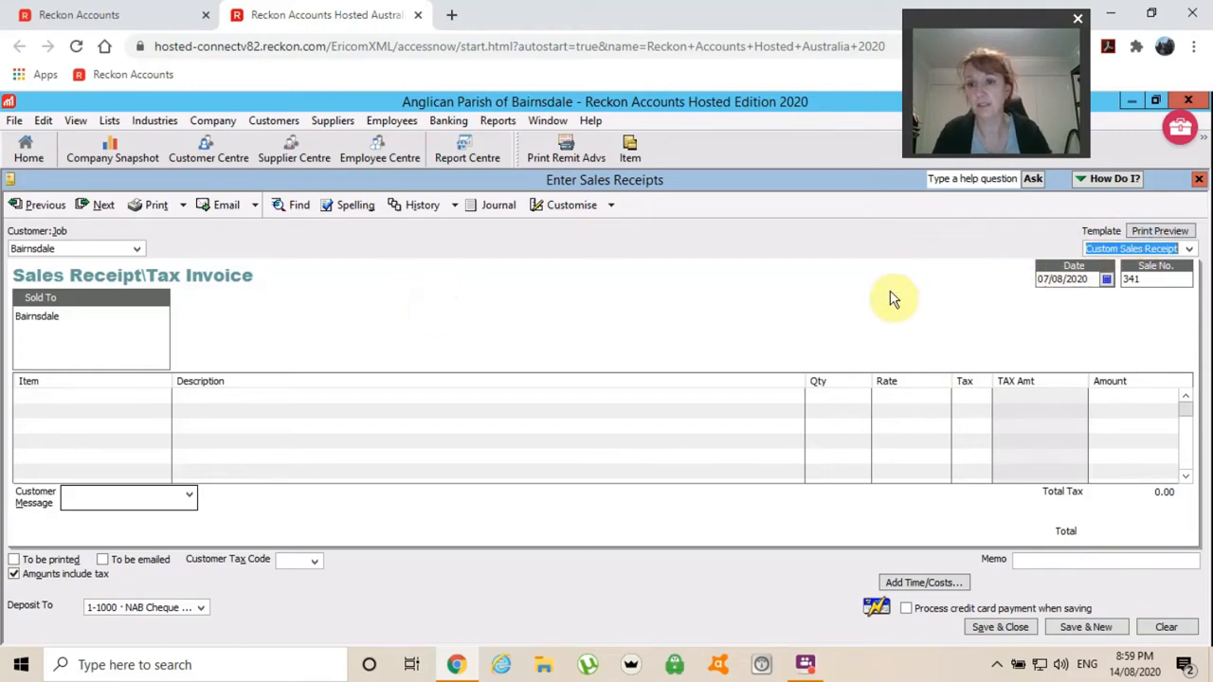
key(Tab)
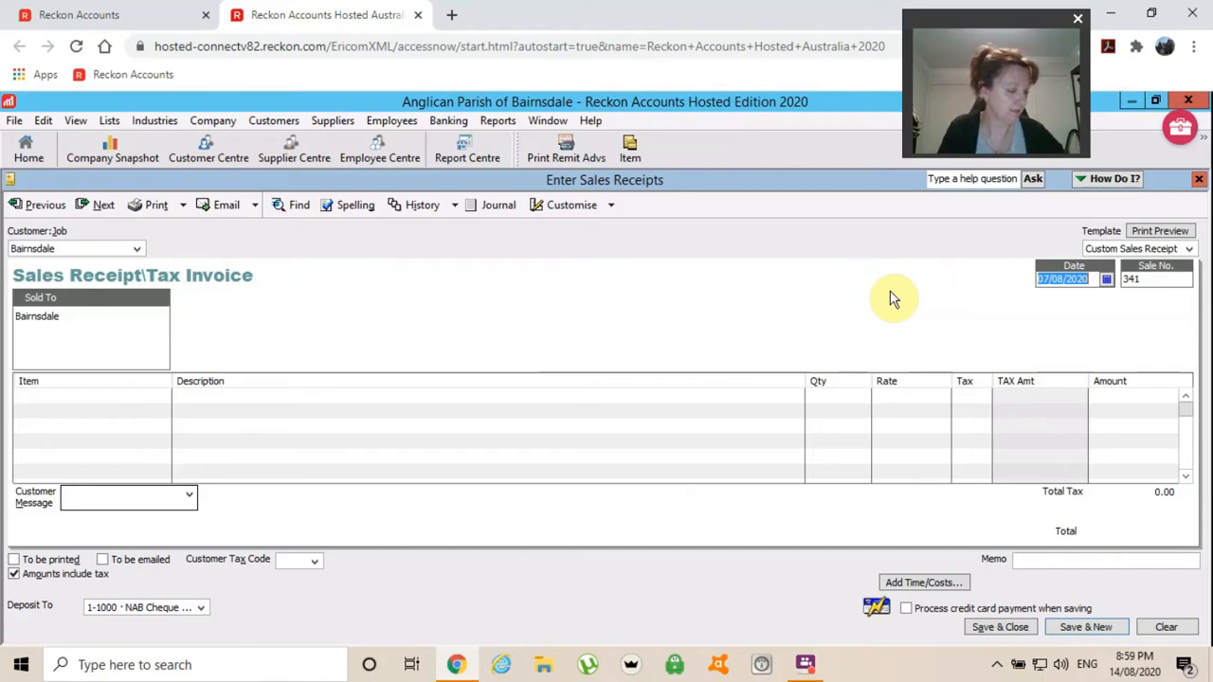
text(0308)
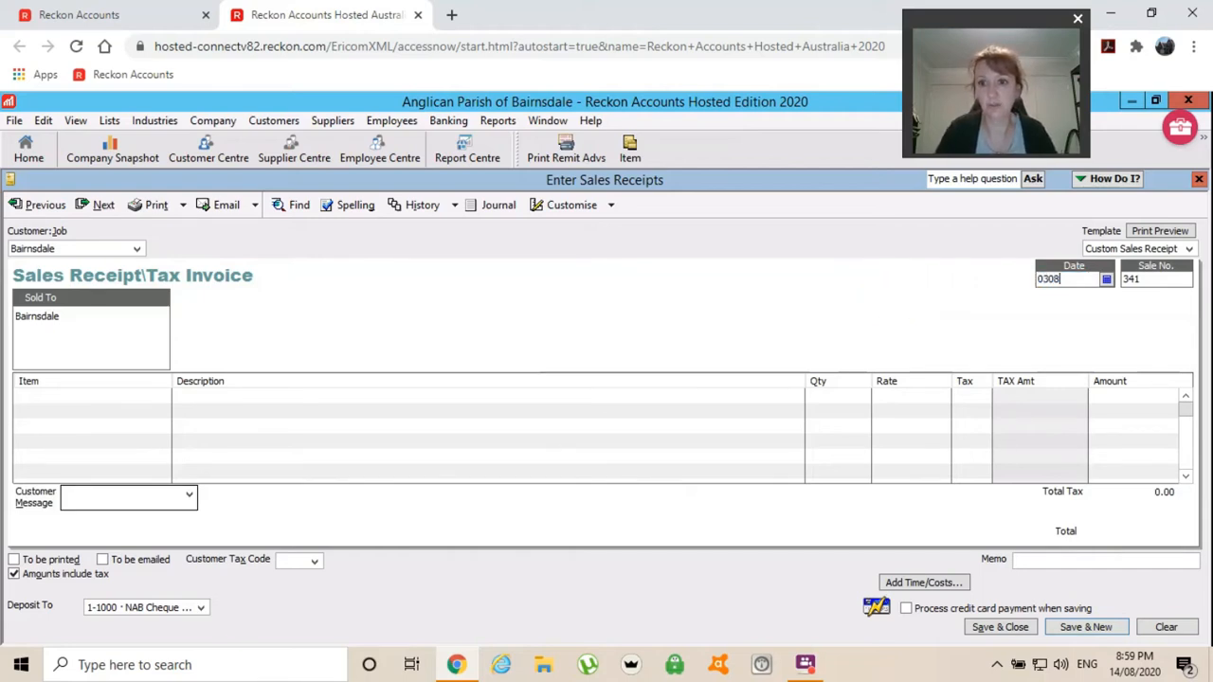
key(Tab)
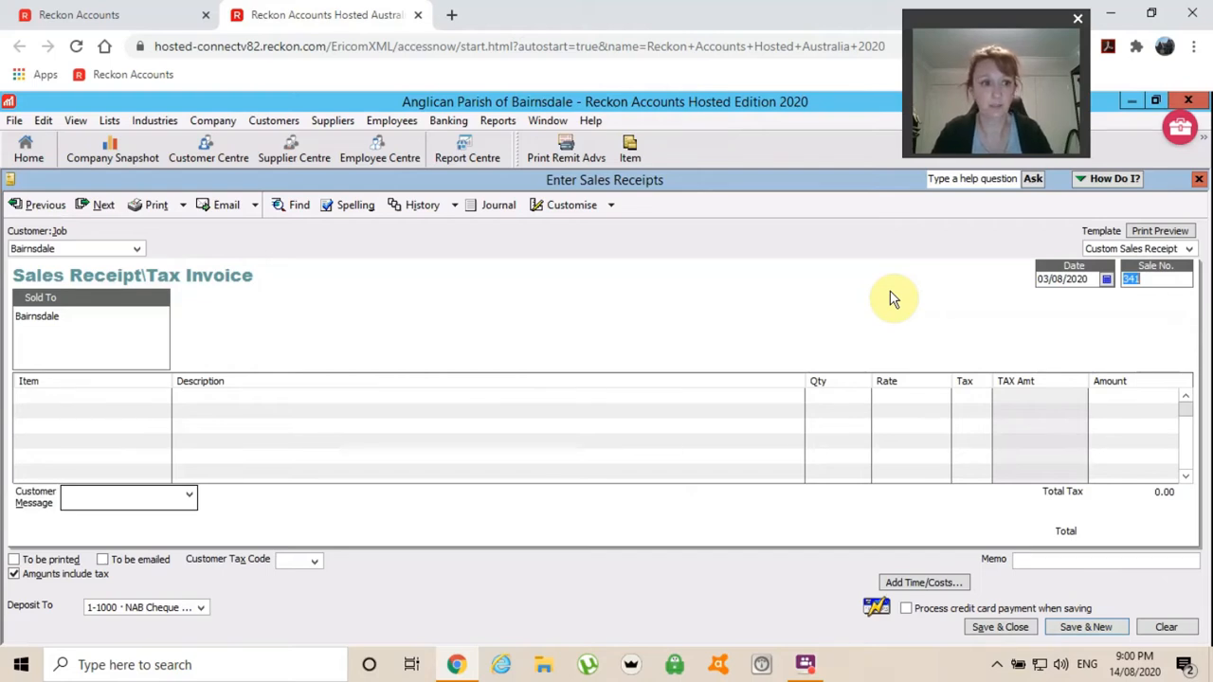
key(Tab)
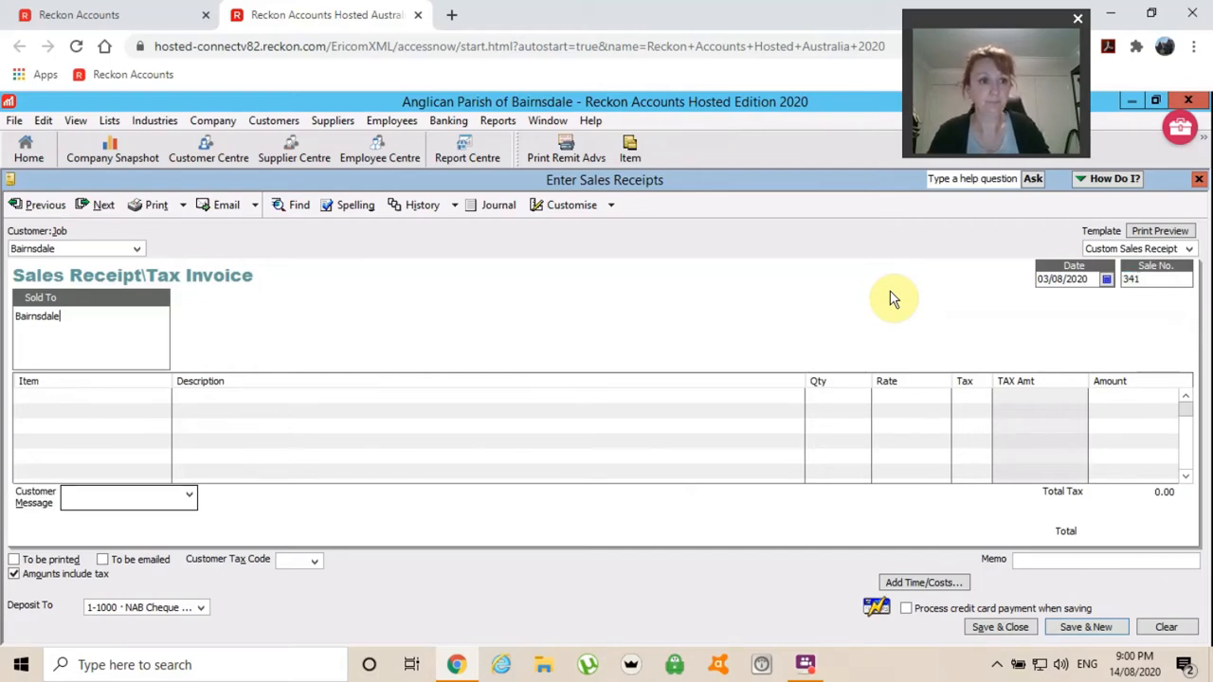
key(Tab)
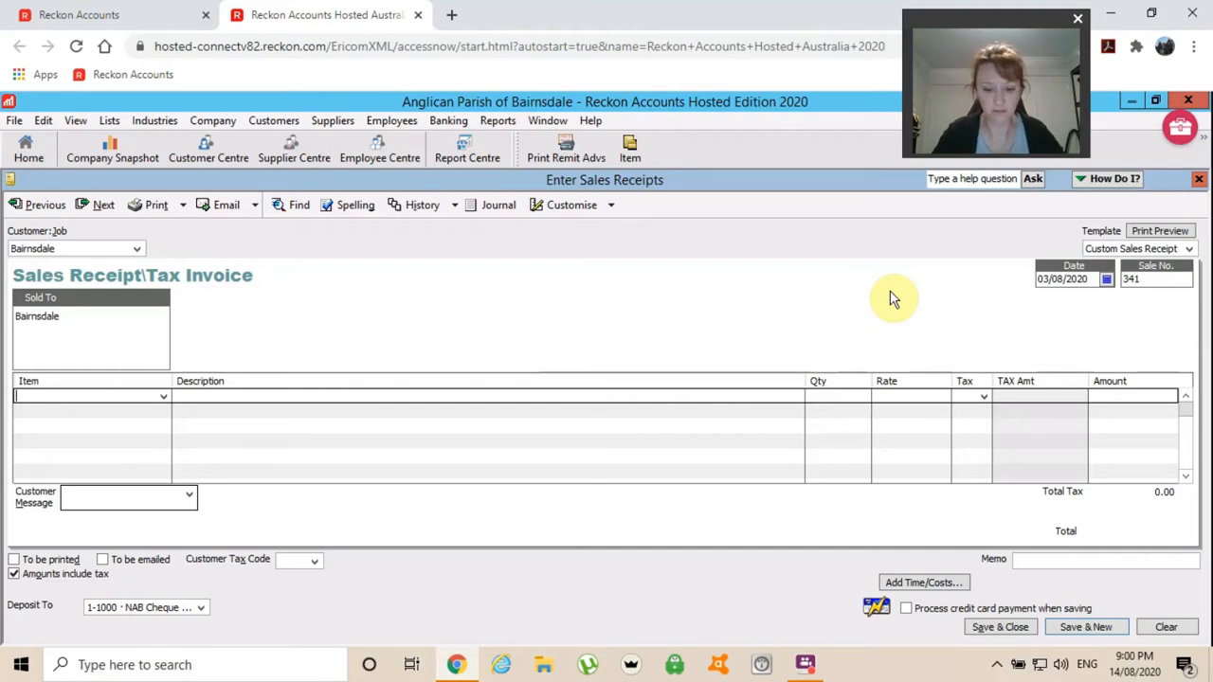
Add an Offertories:Envelope line at 265.00, keeping the FRE tax code.
text(env)
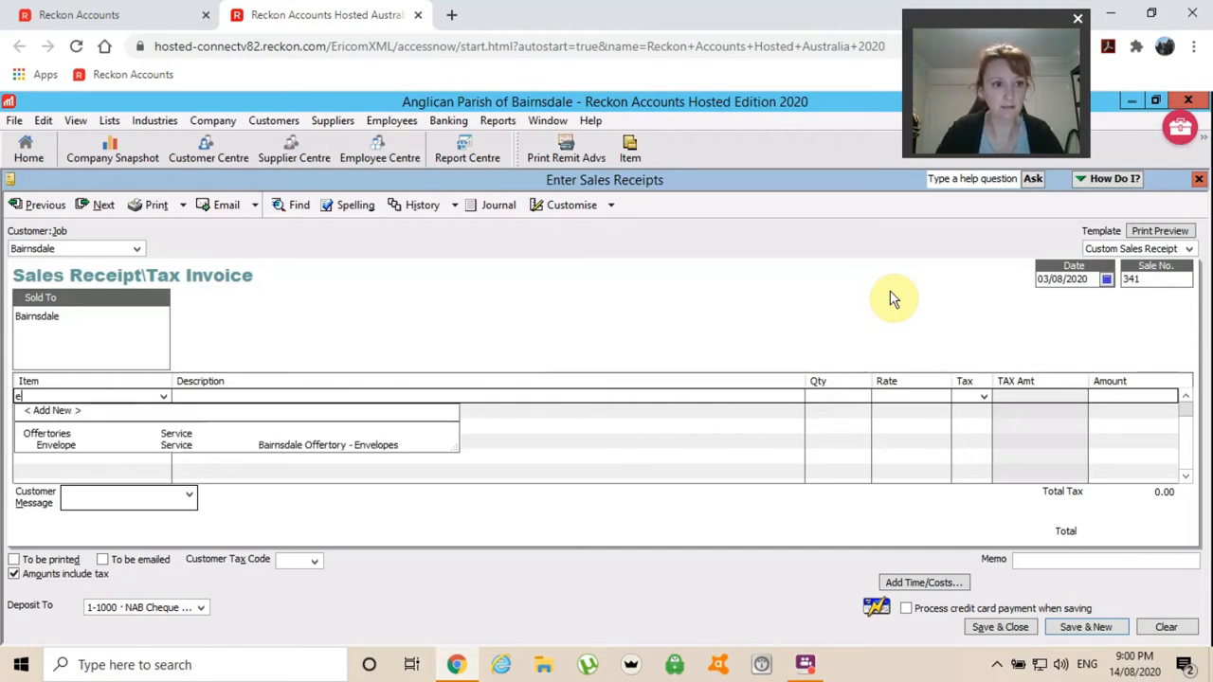
key(Tab)
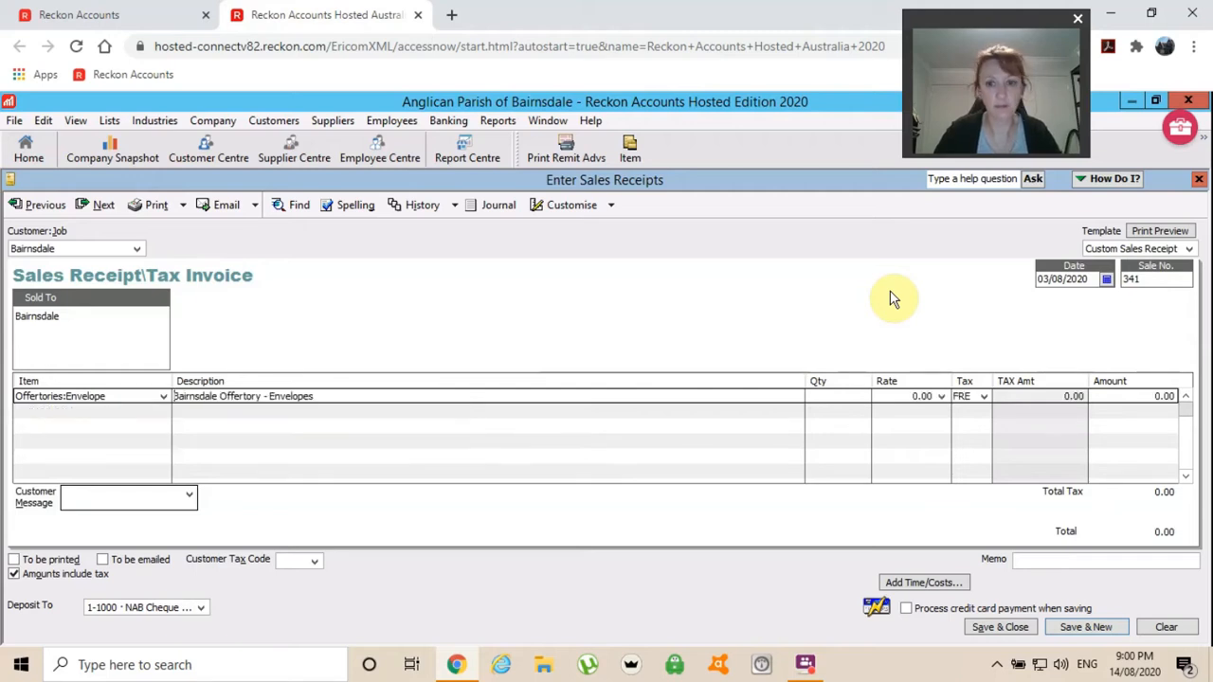
key(Tab)
key(Tab)
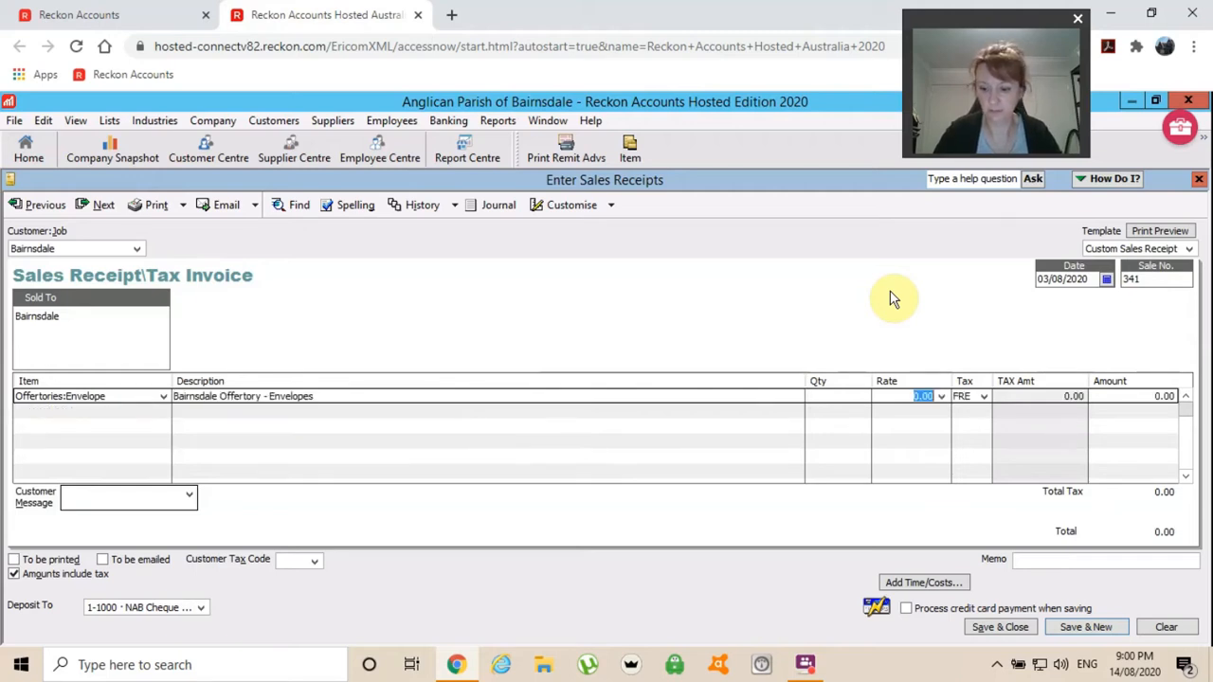
text(265)
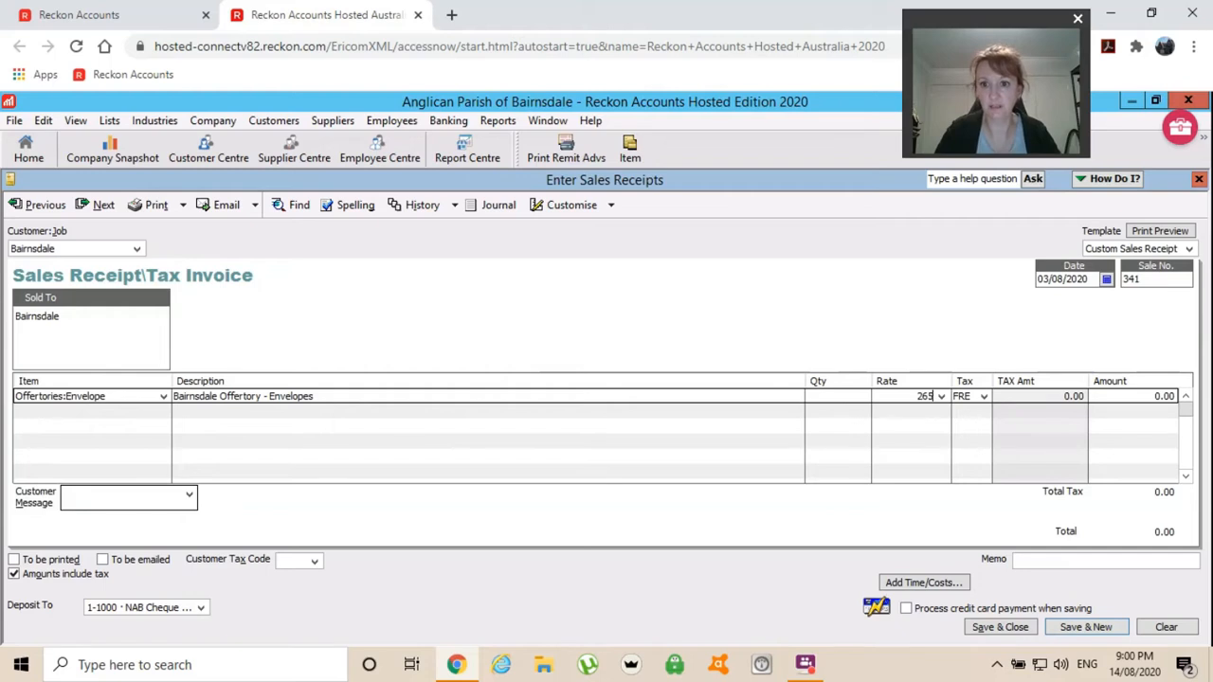
key(Tab)
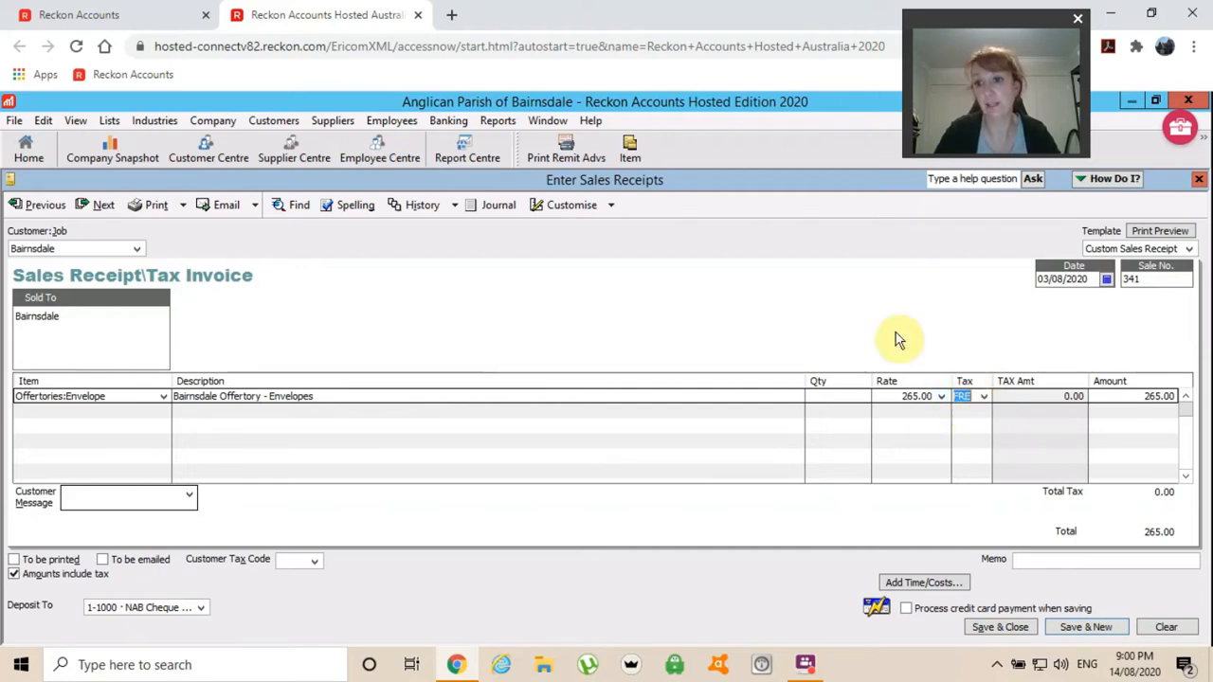
click(984, 397)
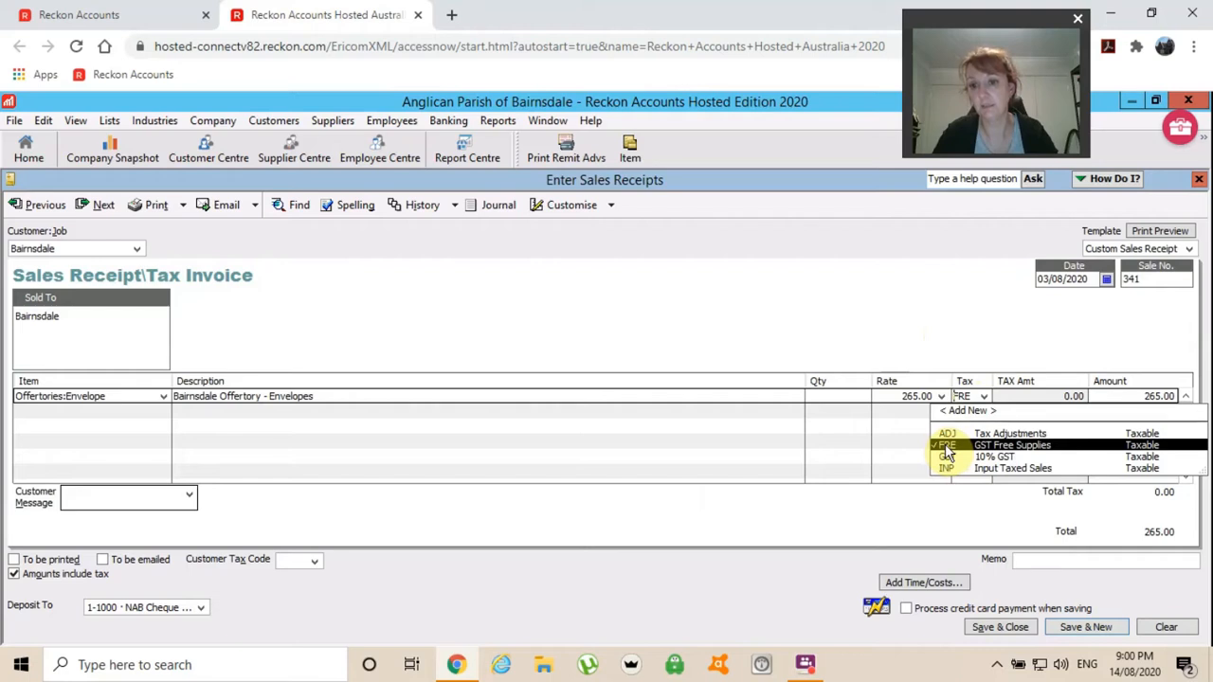
click(891, 320)
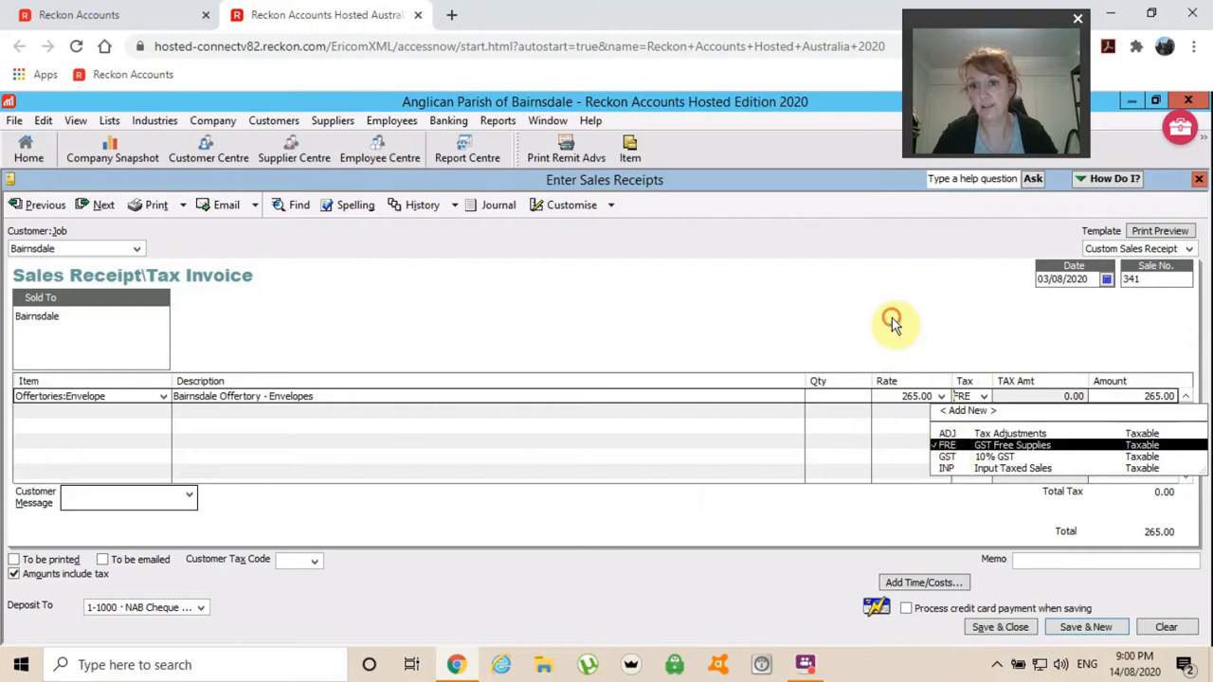
key(Tab)
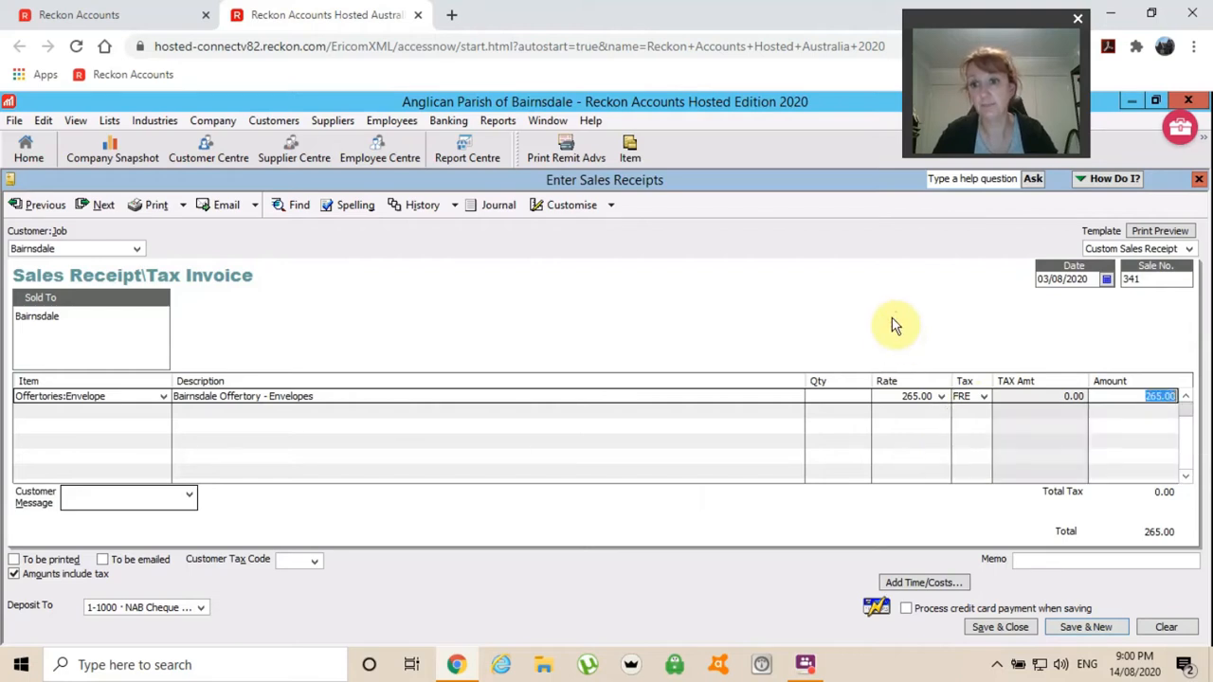
Add an Offertories:Plate line at 20.00, bringing the total to 285.00.
key(Tab)
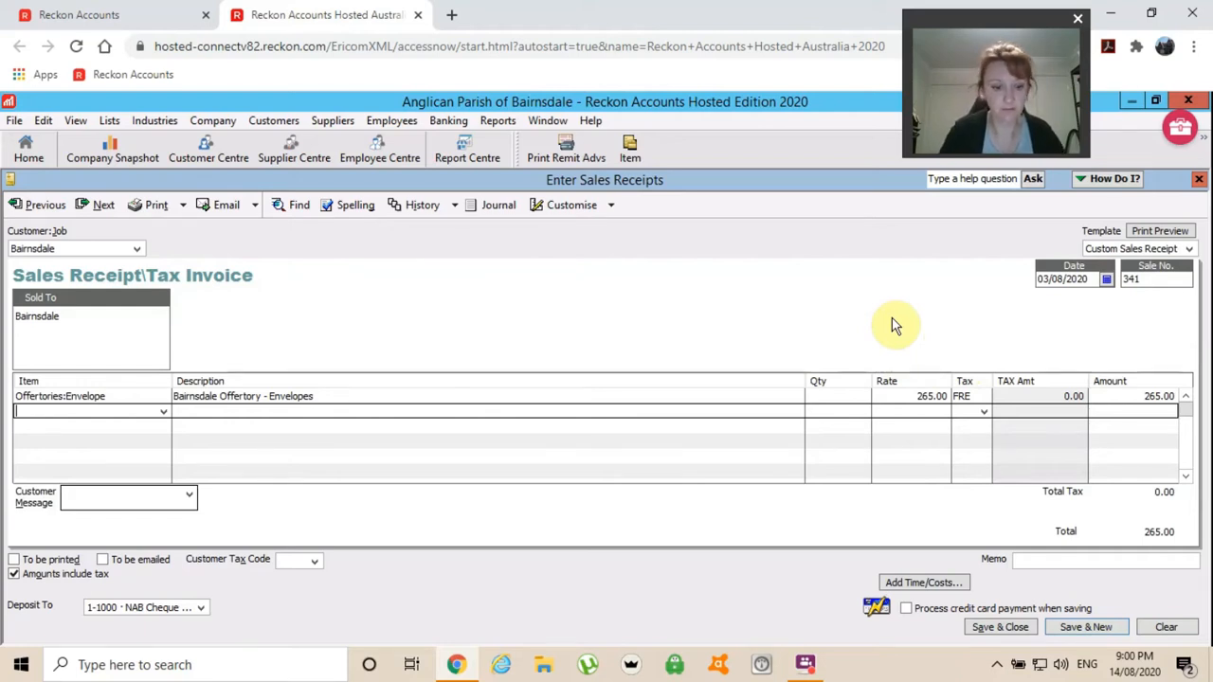
text(Offertories:Plate)
key(Tab)
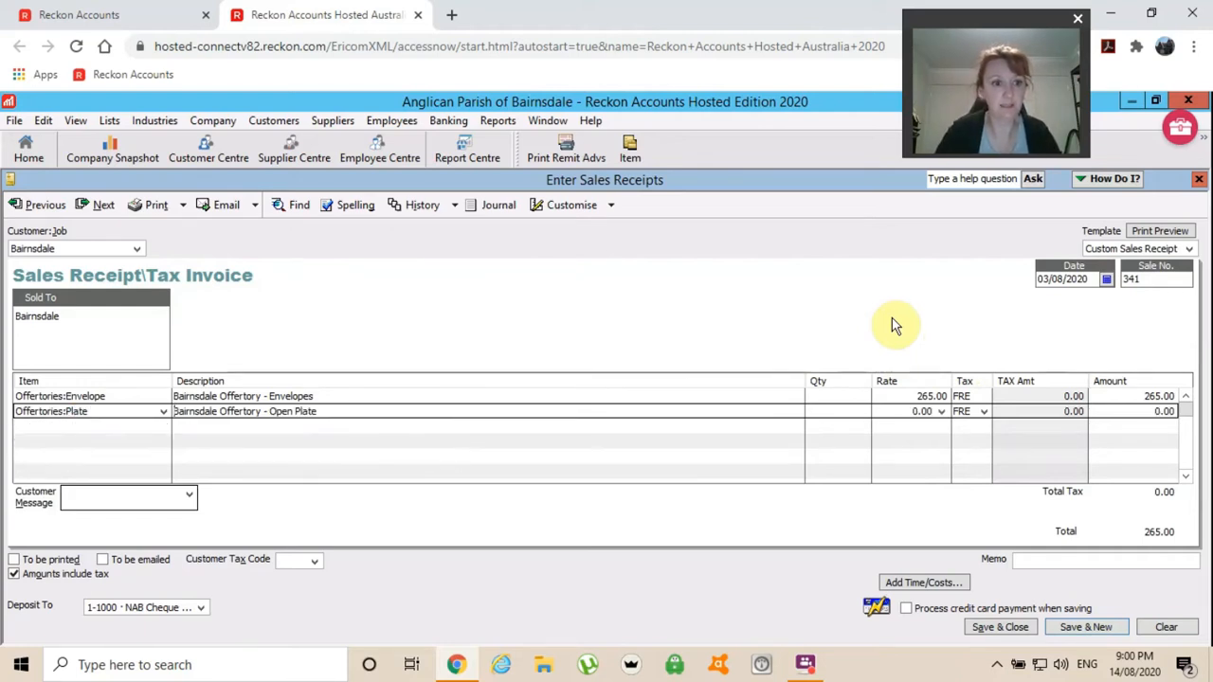
key(Tab)
key(Tab)
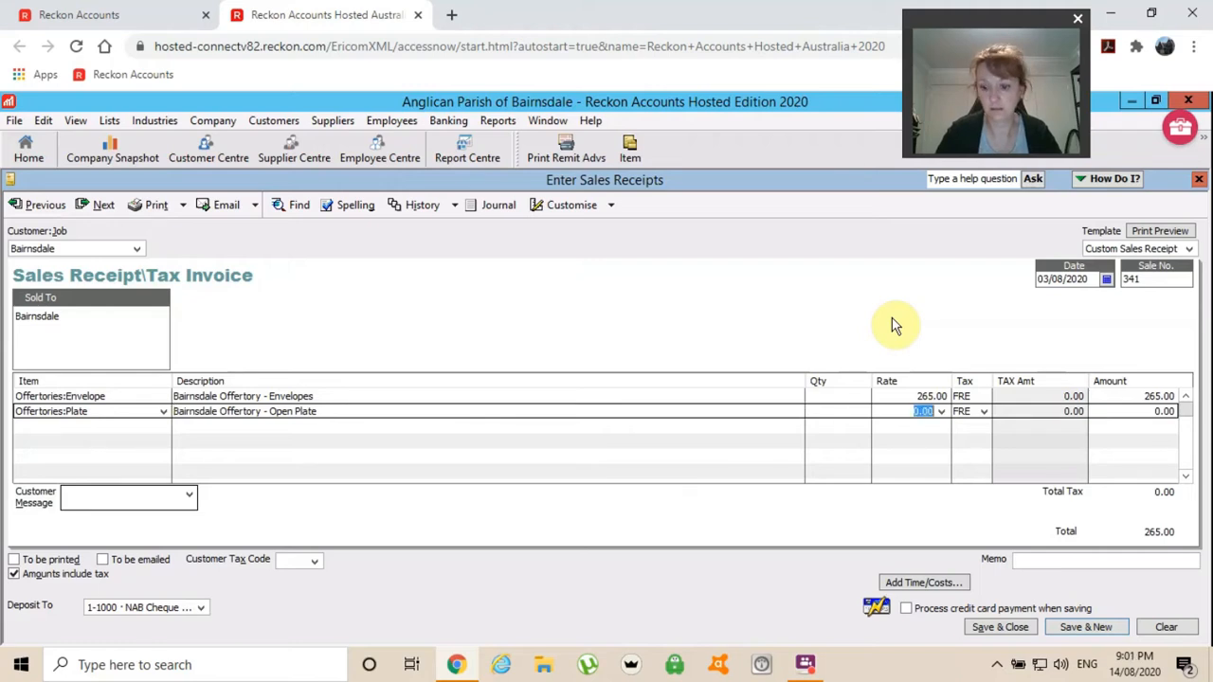
text(20)
key(Tab)
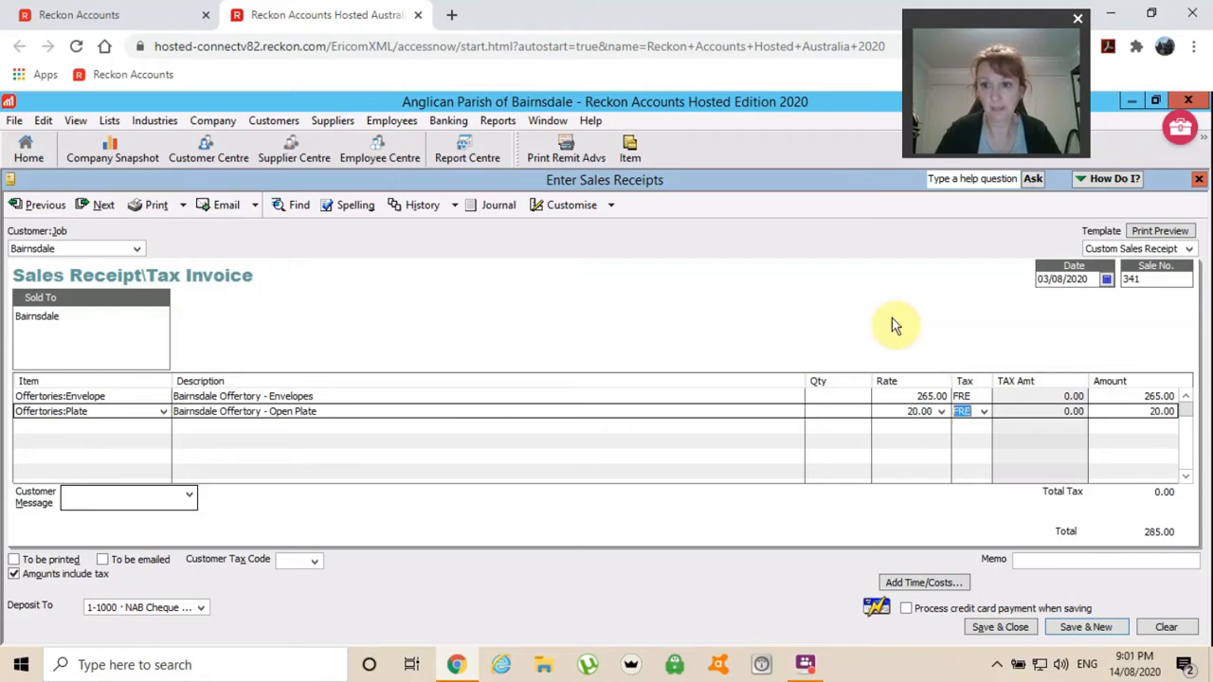
key(Tab)
key(Tab)
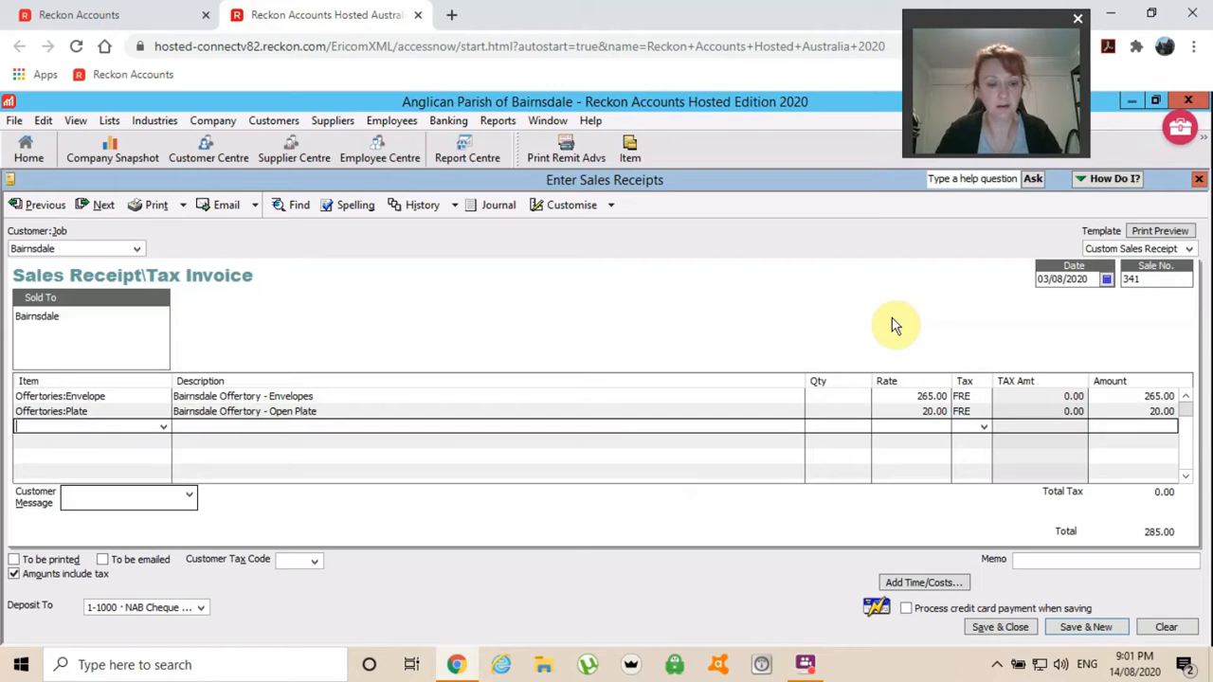
Add another Offertories:Envelope line at 440.00.
text(env)
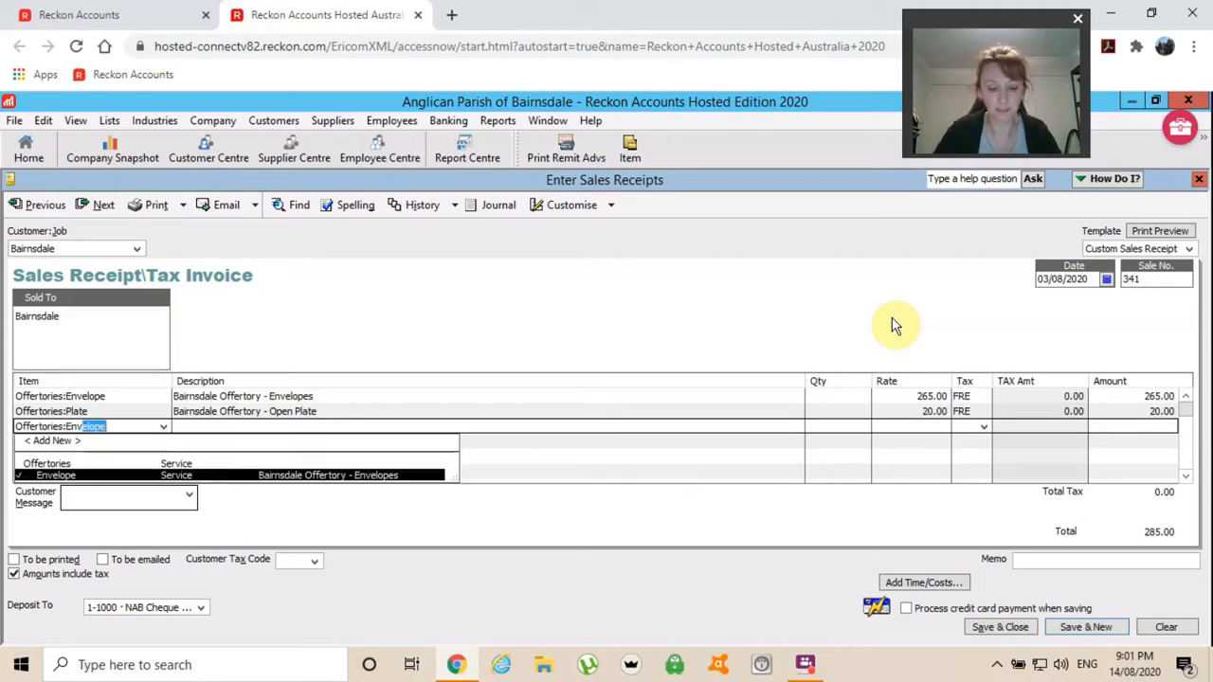
key(Tab)
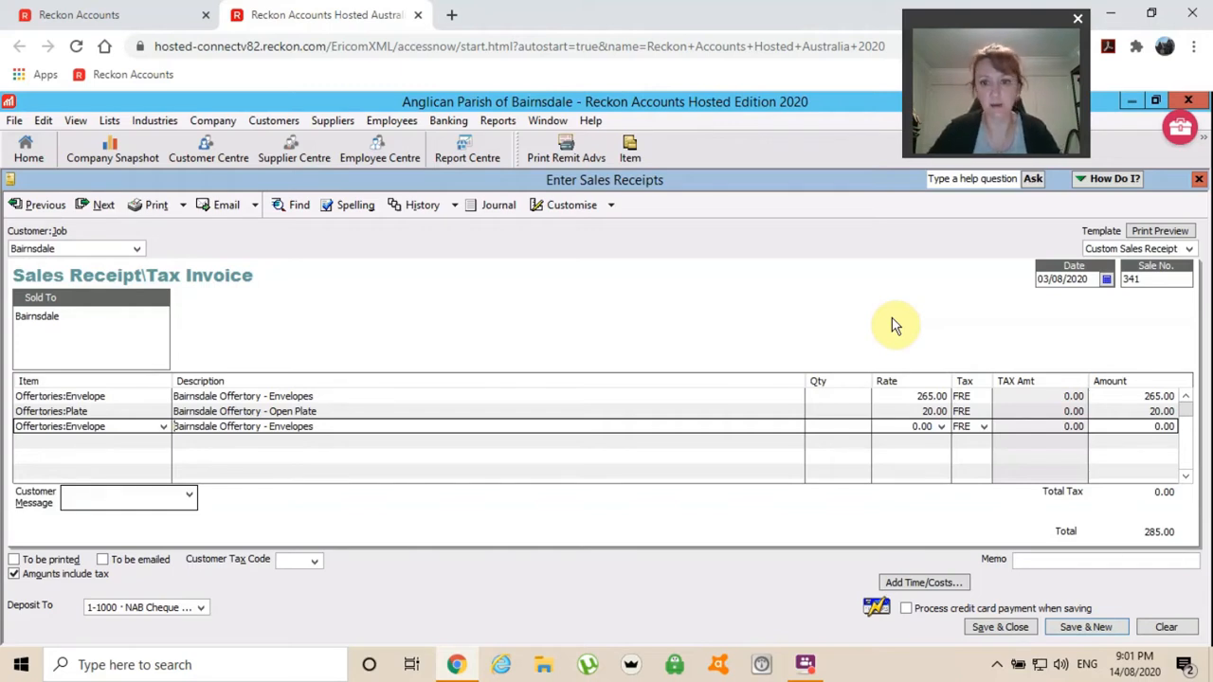
key(Tab)
key(Tab)
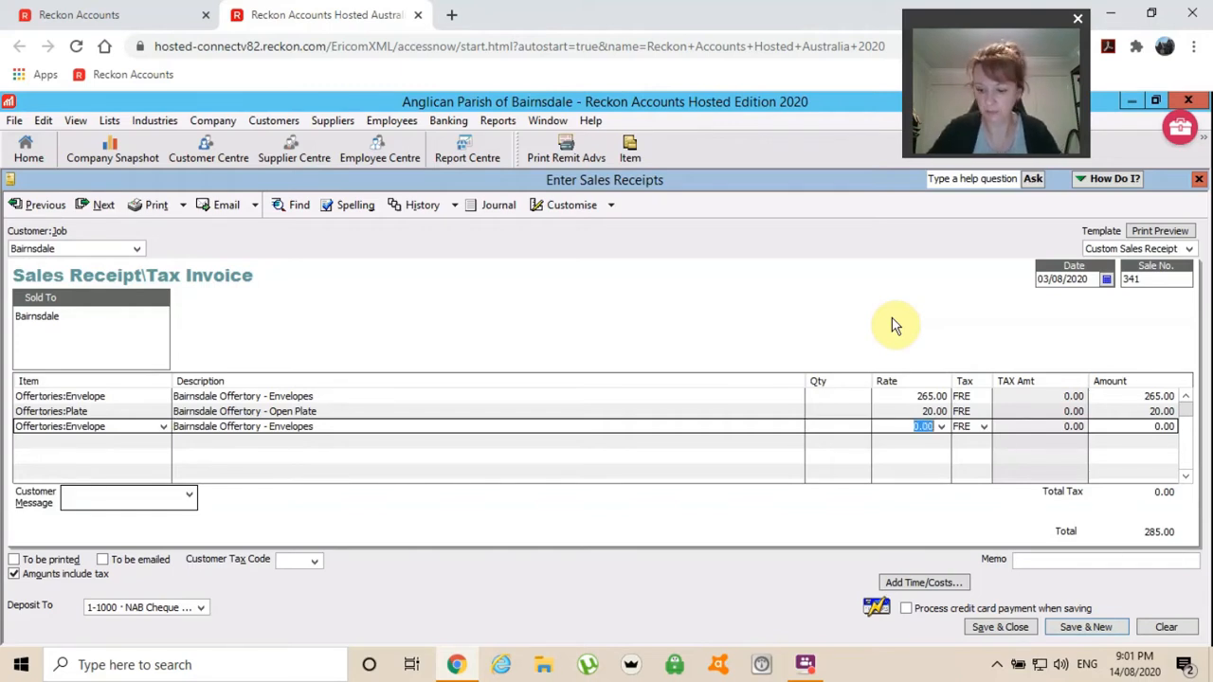
text(440)
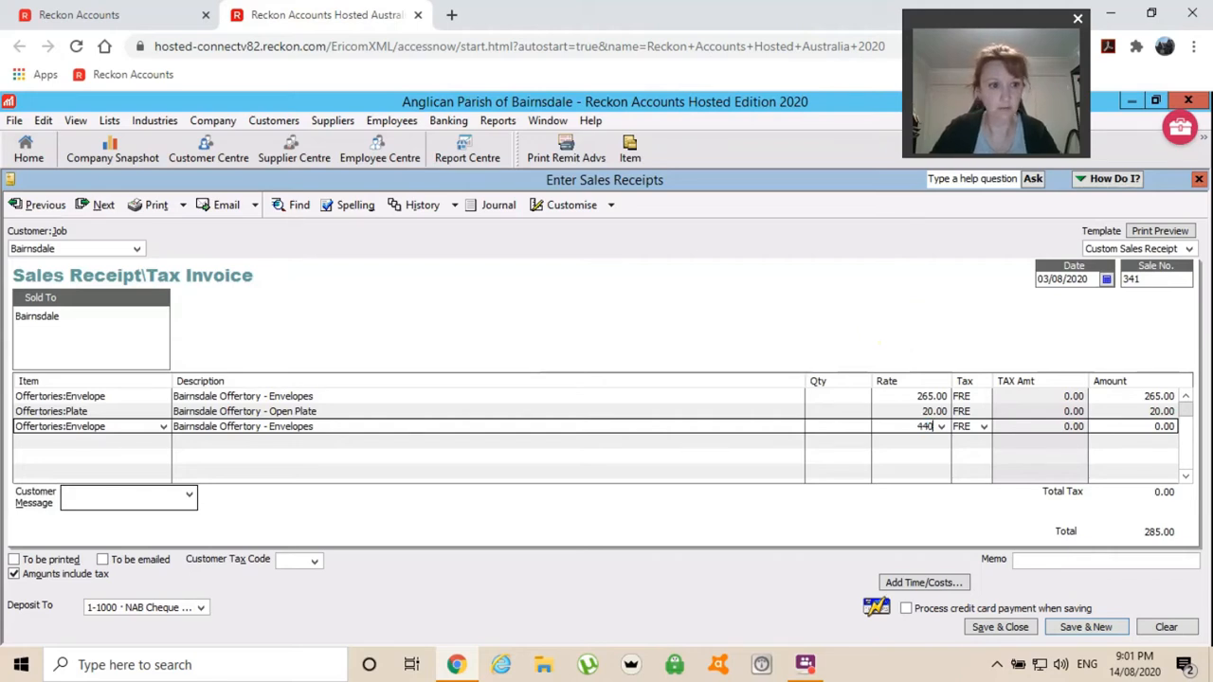
key(Tab)
key(Tab)
key(Tab)
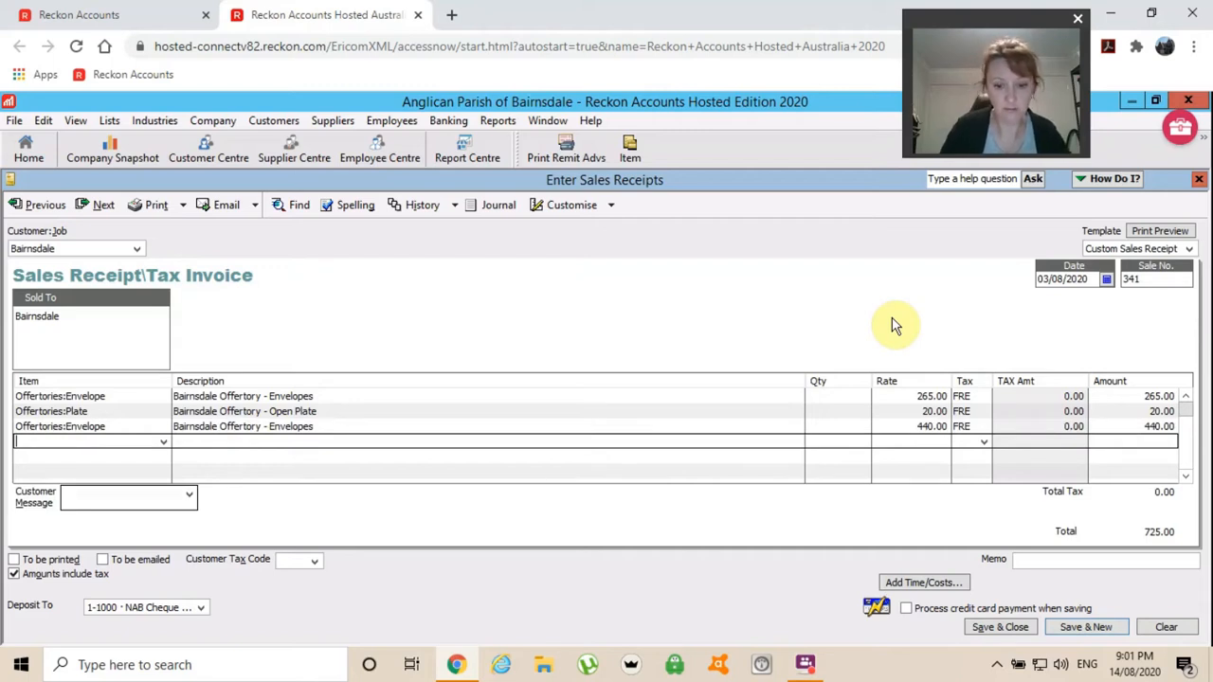
Add Offertories:Plate at 60.00 and Offertories:Envelope at 70.00, totalling 855.00.
text(Offertories:Plate)
key(Tab)
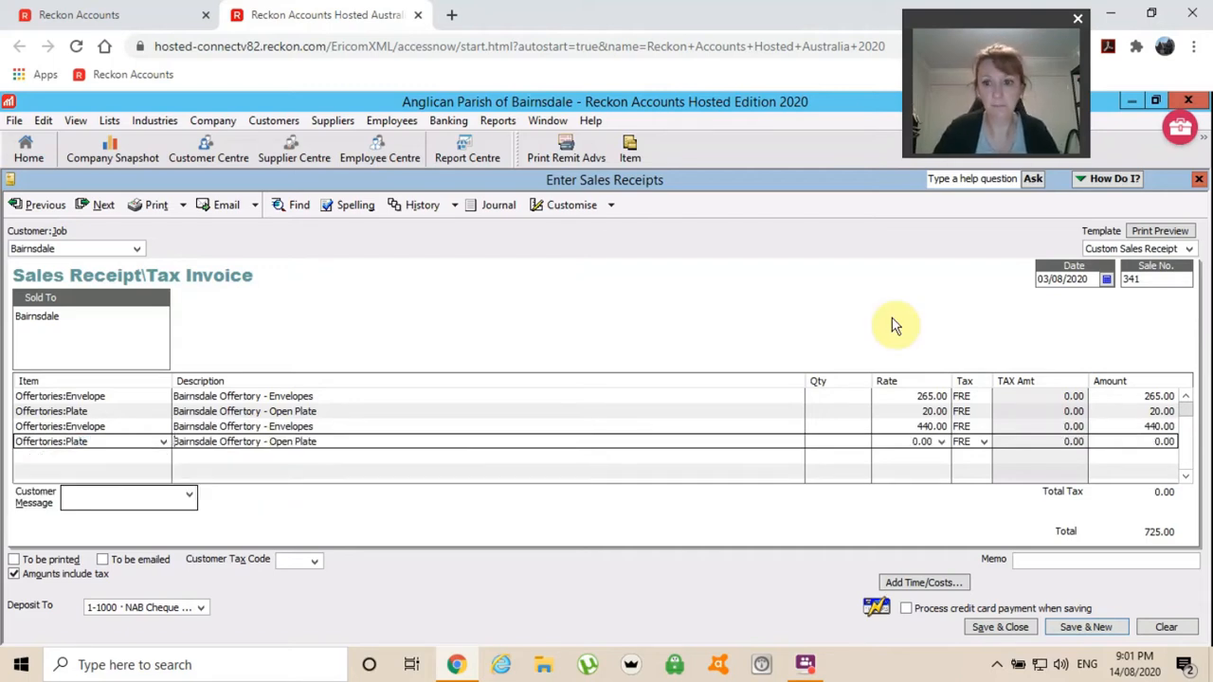
key(Tab)
key(Tab)
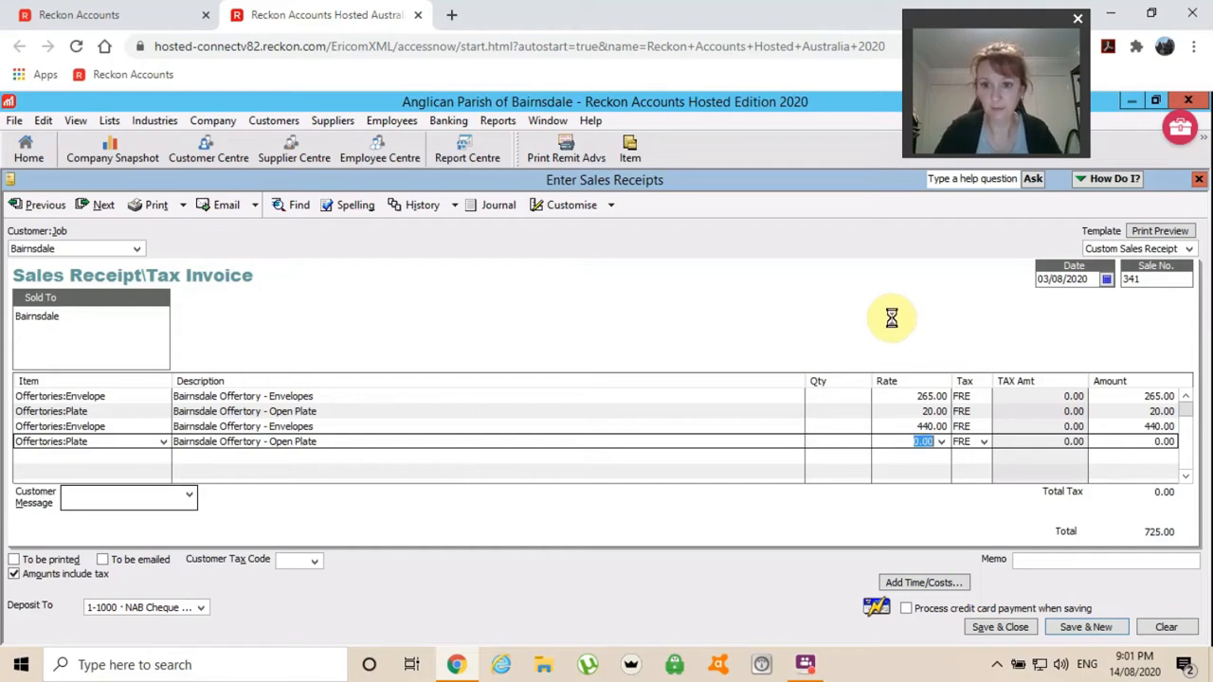
text(60)
key(Tab)
key(Tab)
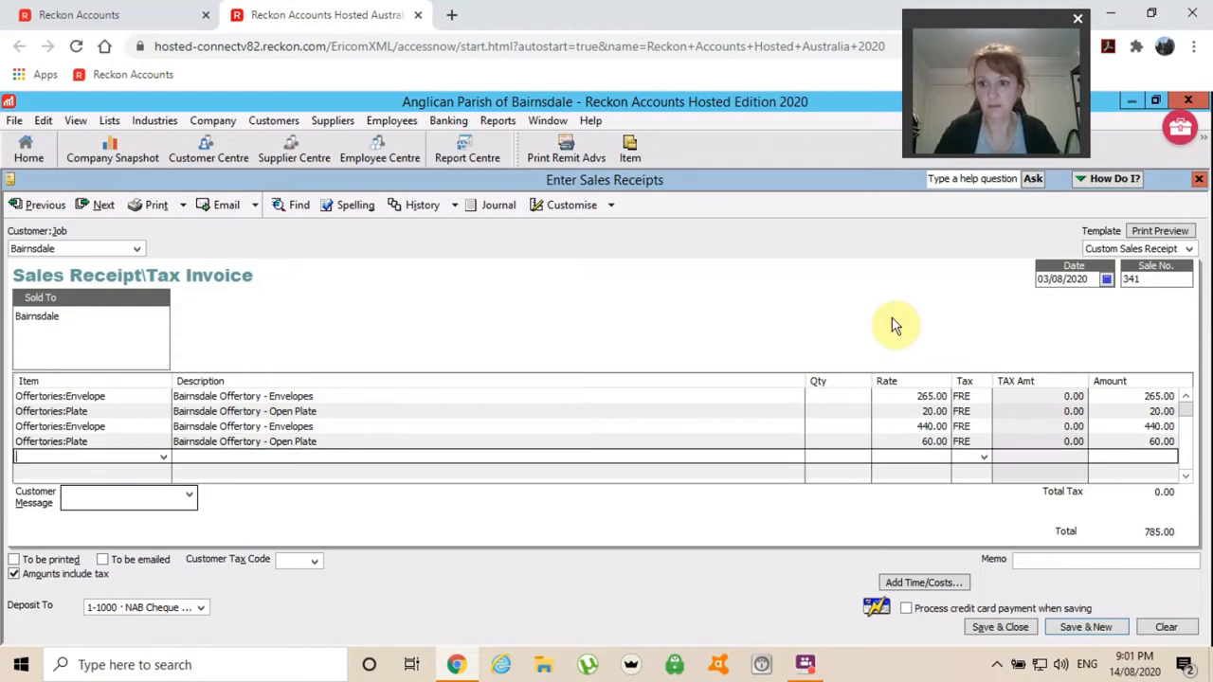
text(Offertories:Env)
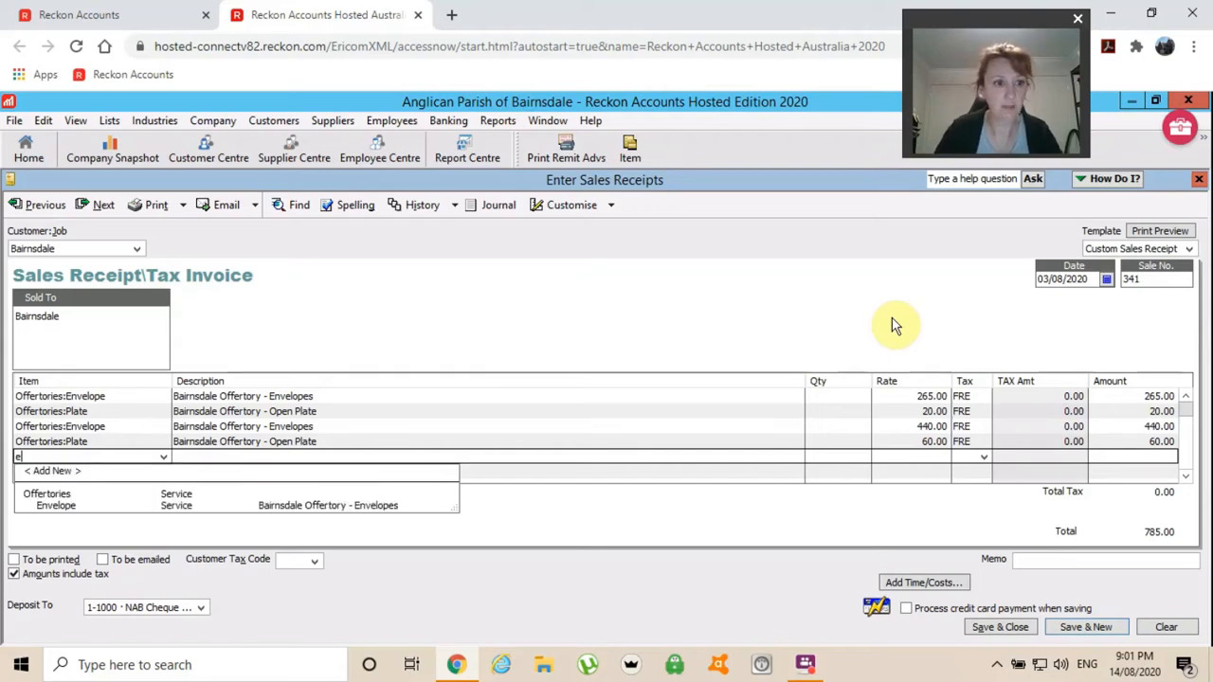
key(Tab)
key(Tab)
key(Tab)
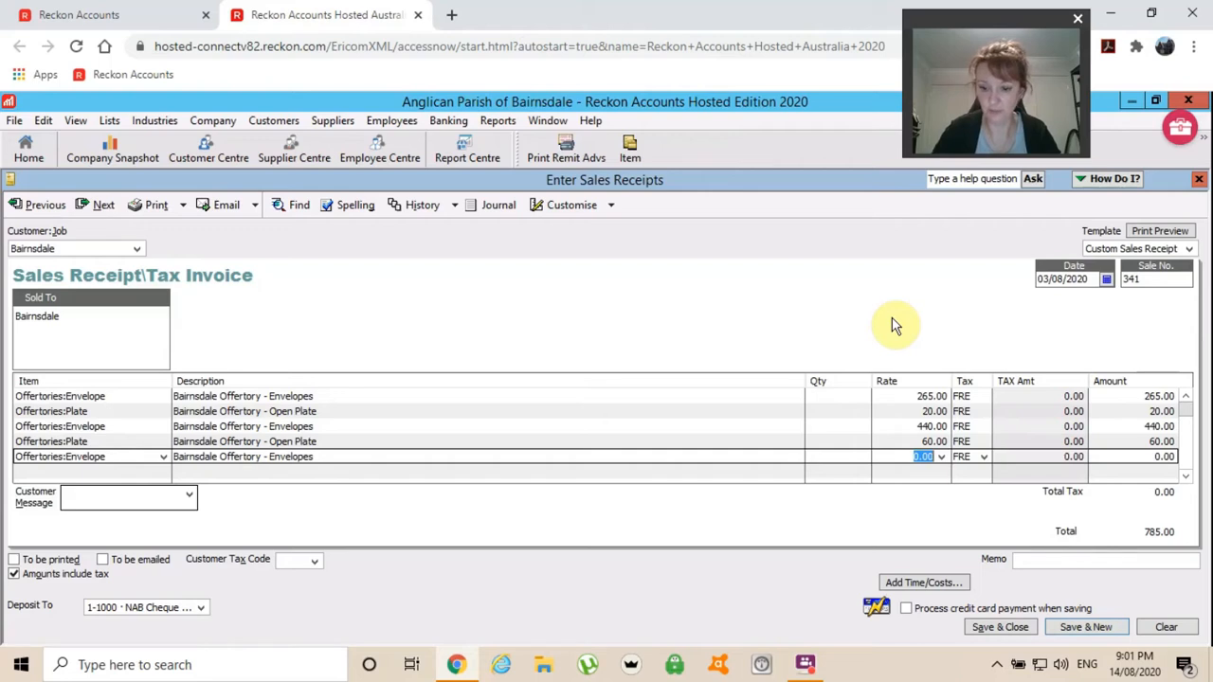
text(70)
key(Tab)
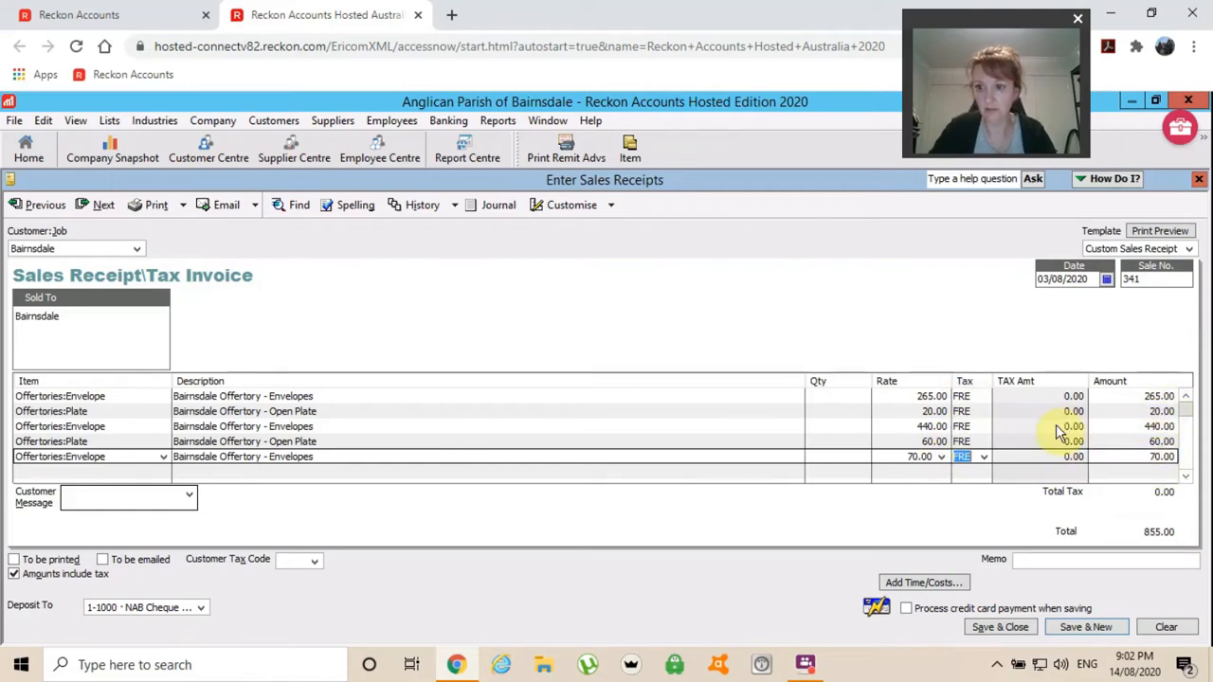
key(Tab)
key(Tab)
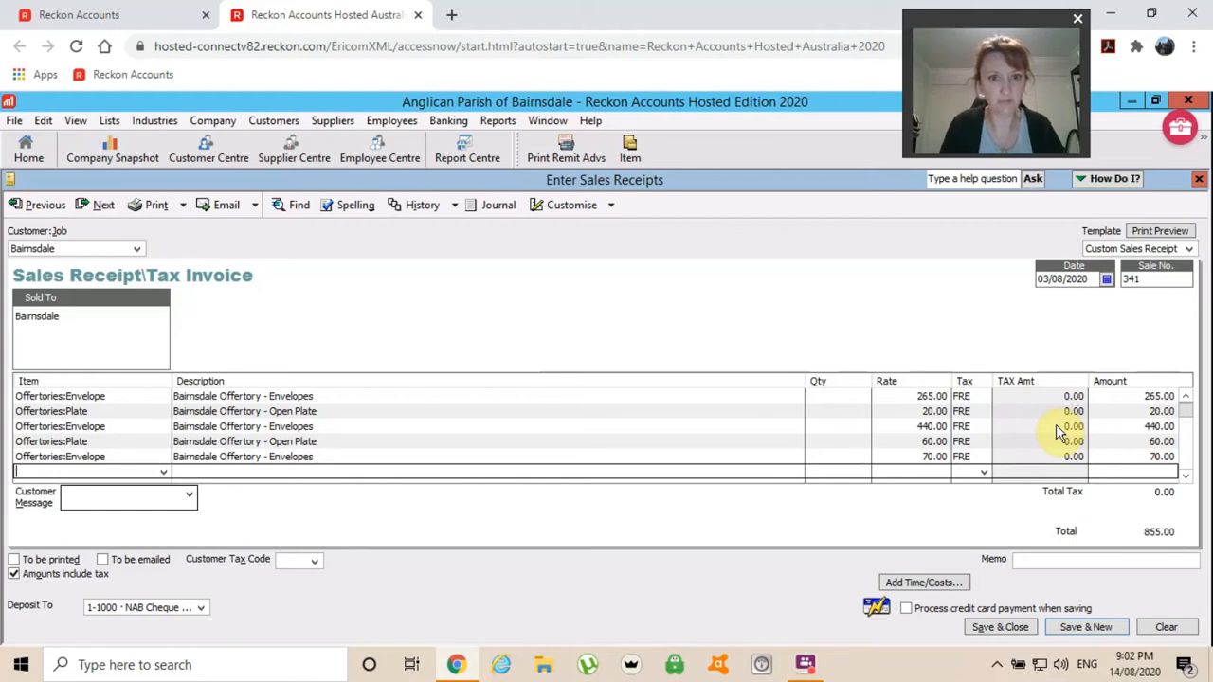
Add a Missions:Aboriginal line at 101.45 and start a Prayer Bowl line.
text(Missions:Aboriginal)
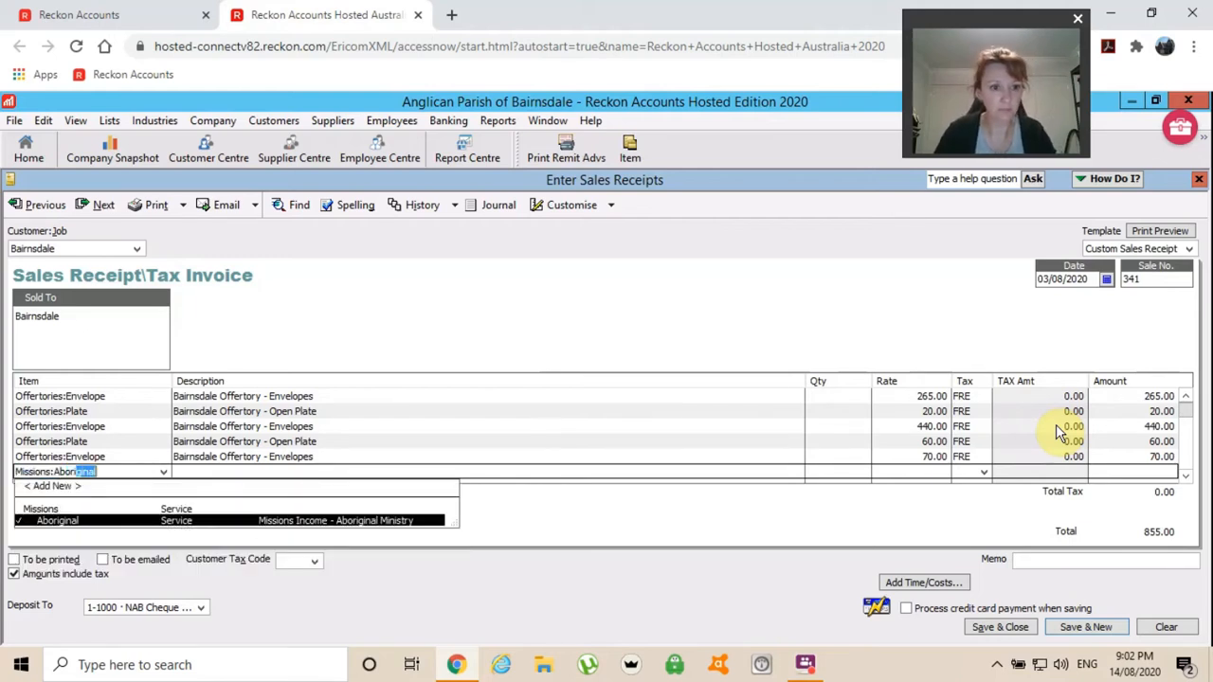
key(Tab)
key(Tab)
key(Tab)
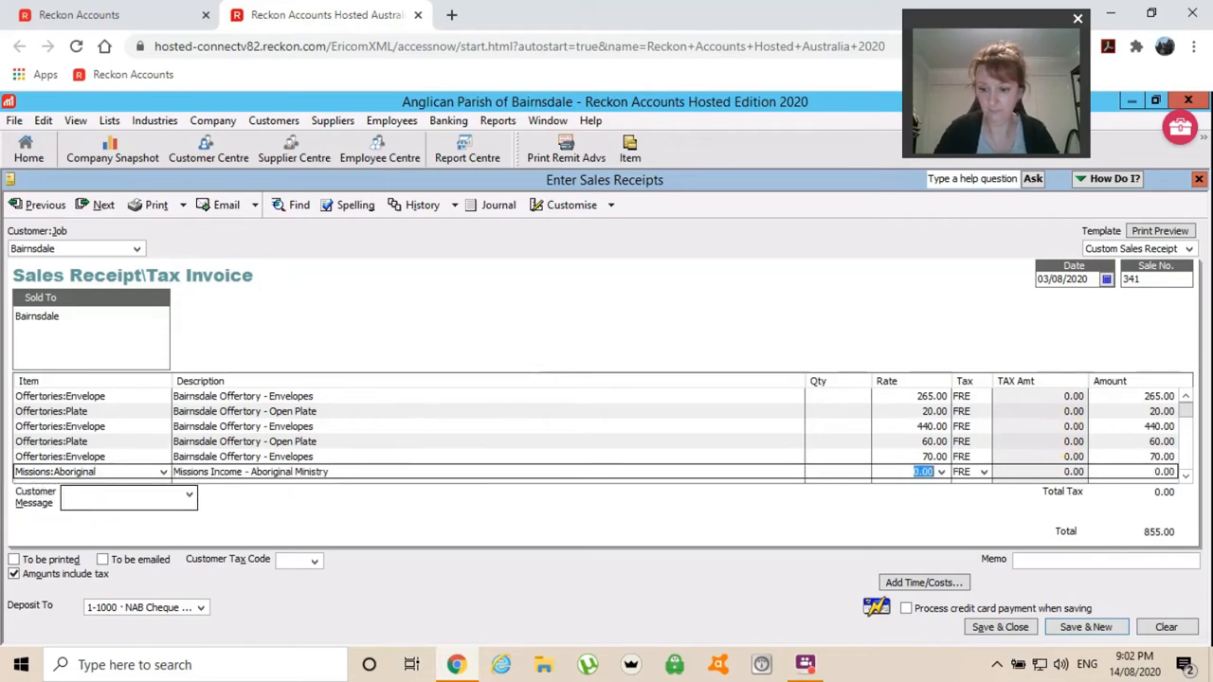
text(101.45)
key(Tab)
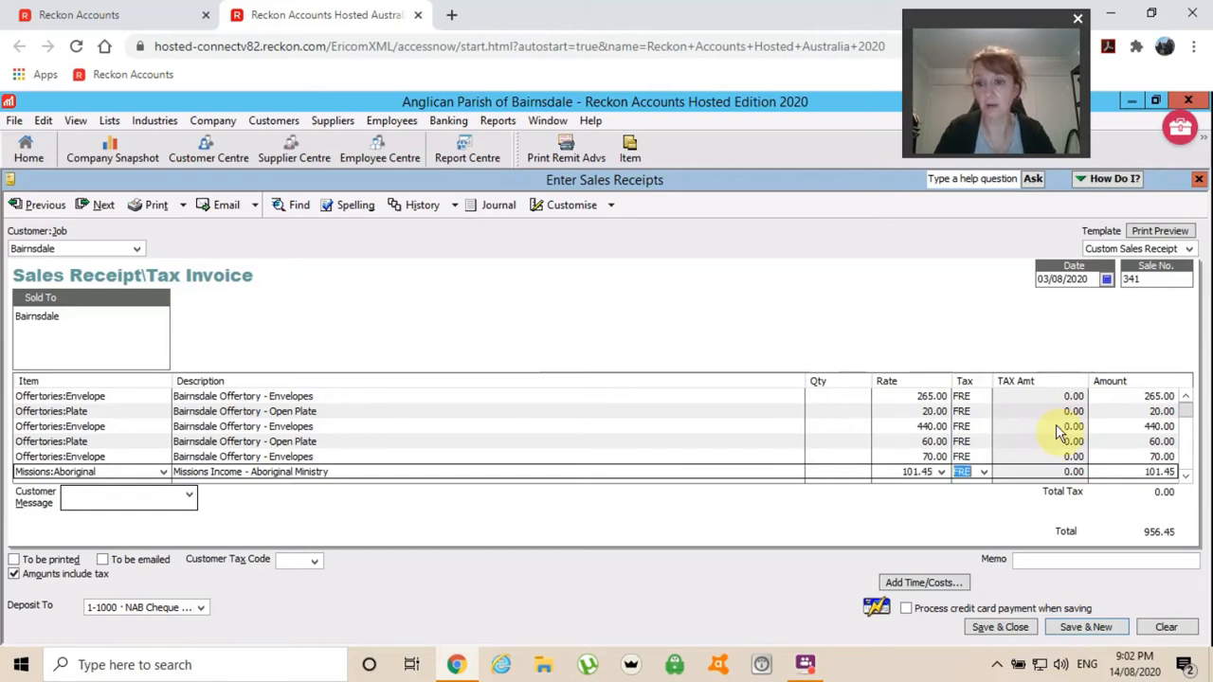
key(Tab)
key(Tab)
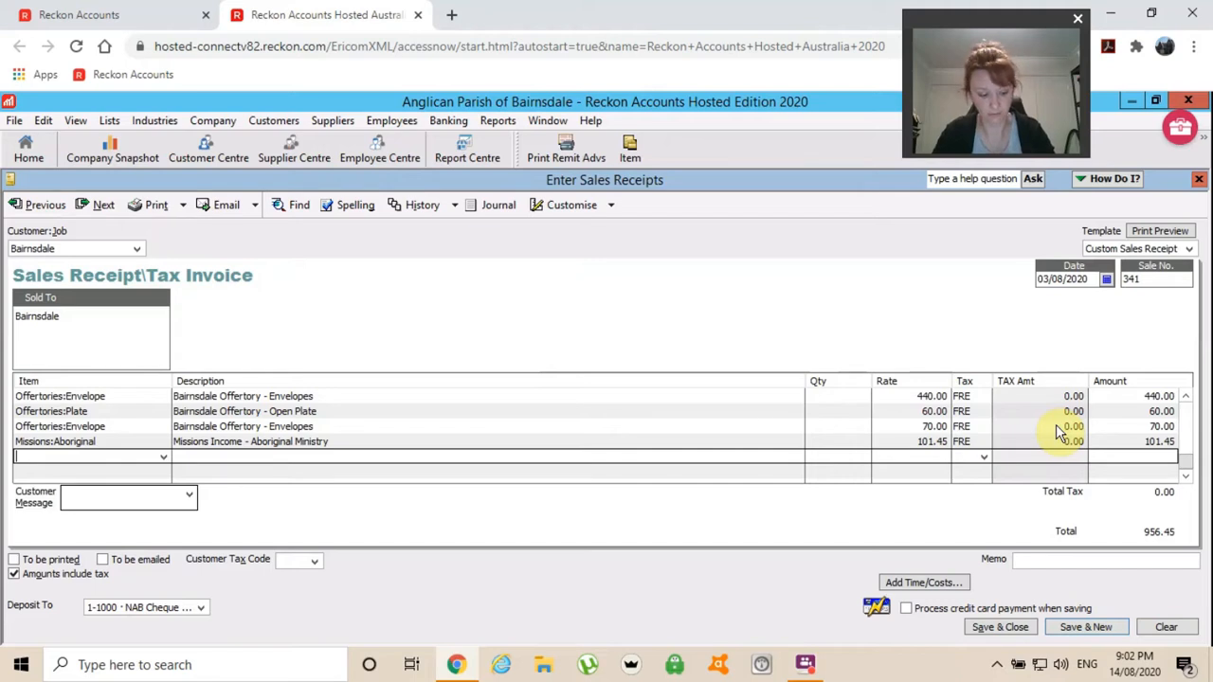
text(Prayer Bowl)
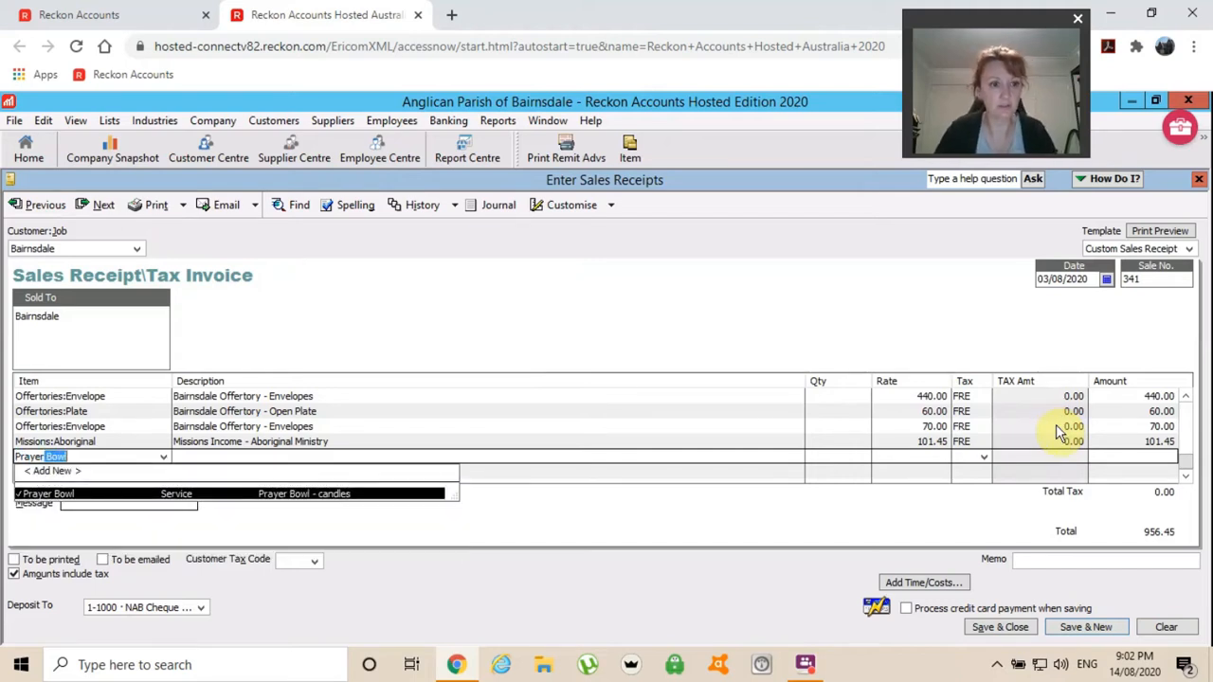
key(Tab)
key(Tab)
key(Tab)
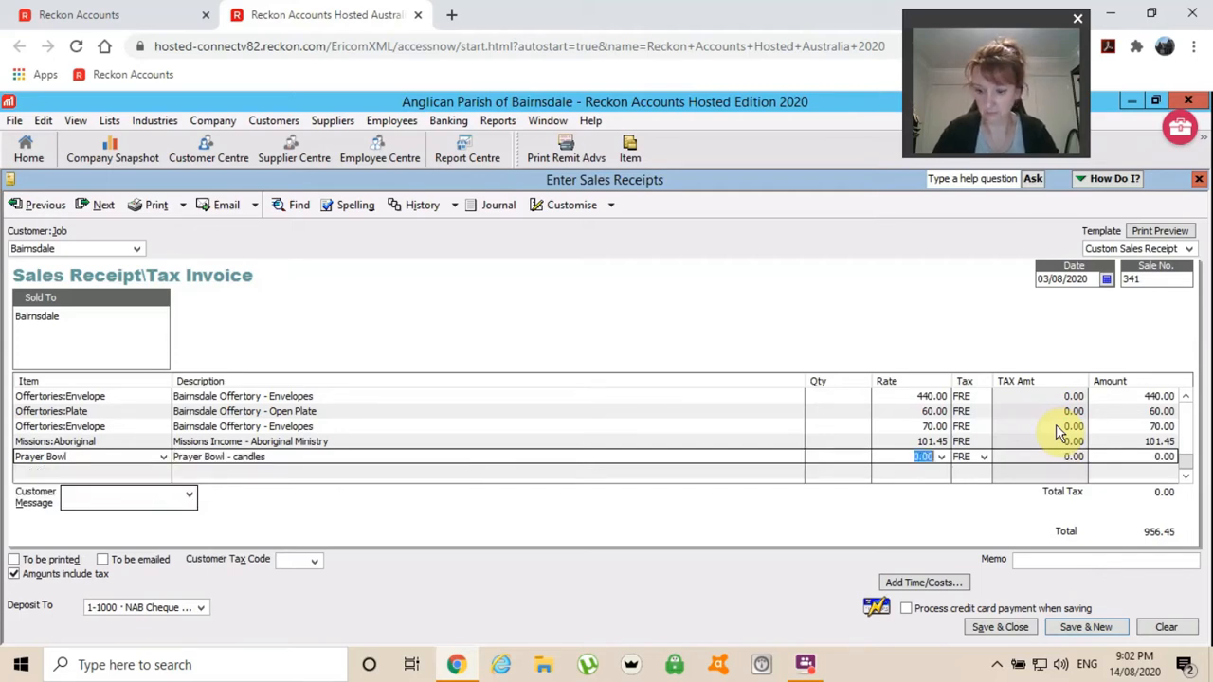
Set Prayer Bowl to 25.00, deposit to NAB Cheque Account, and tick Amounts include tax.
text(25)
key(Tab)
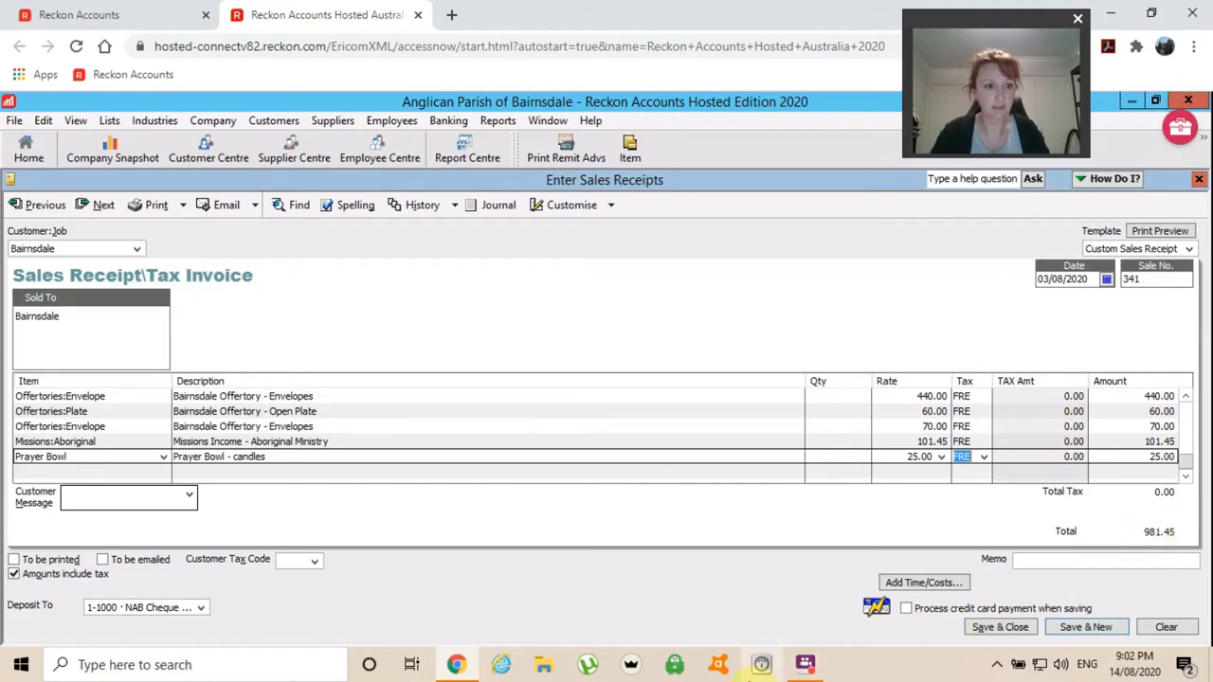
click(201, 610)
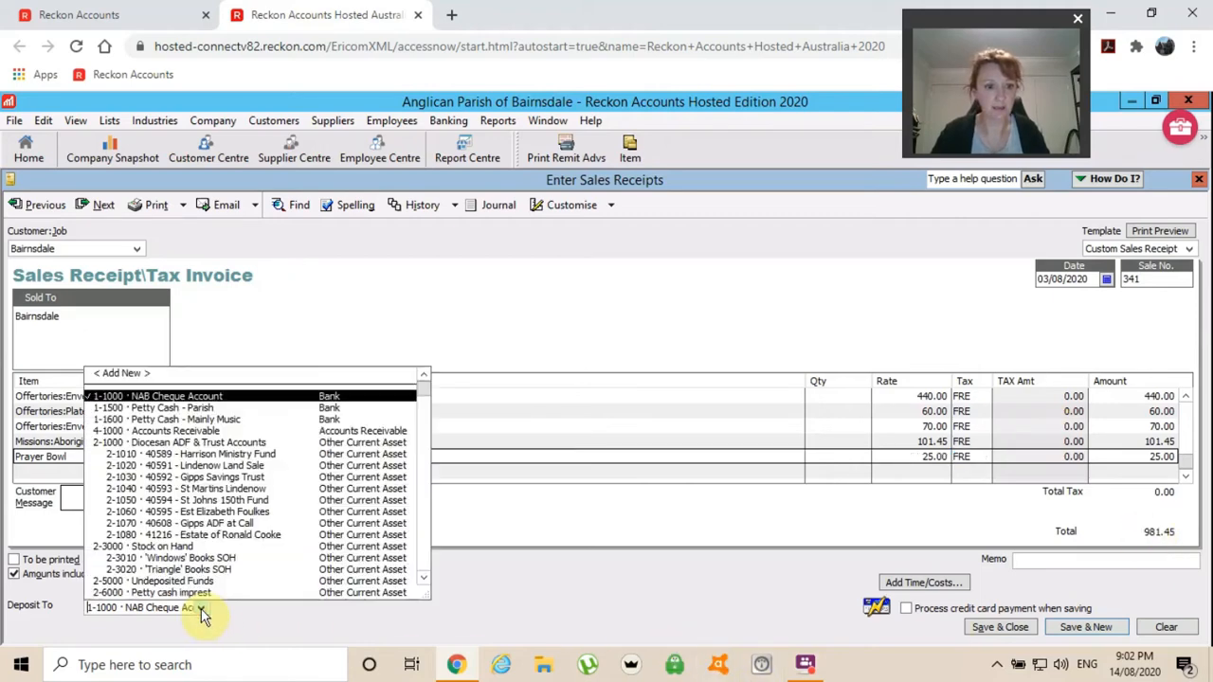
click(190, 403)
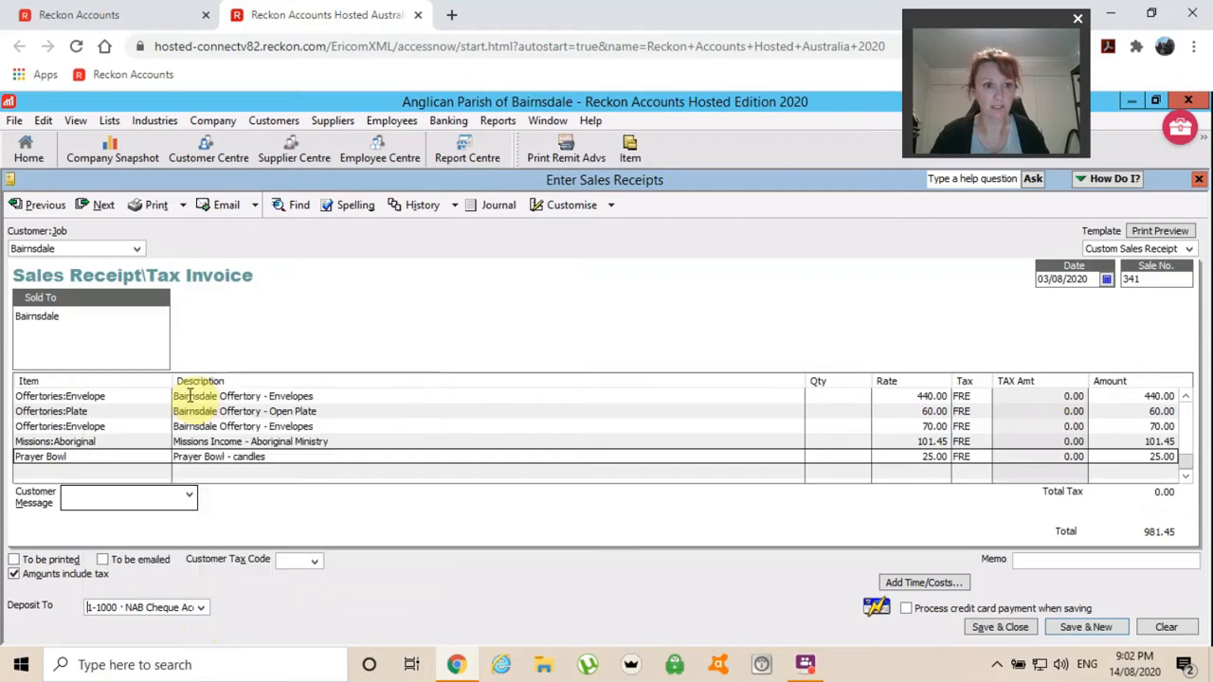
click(14, 574)
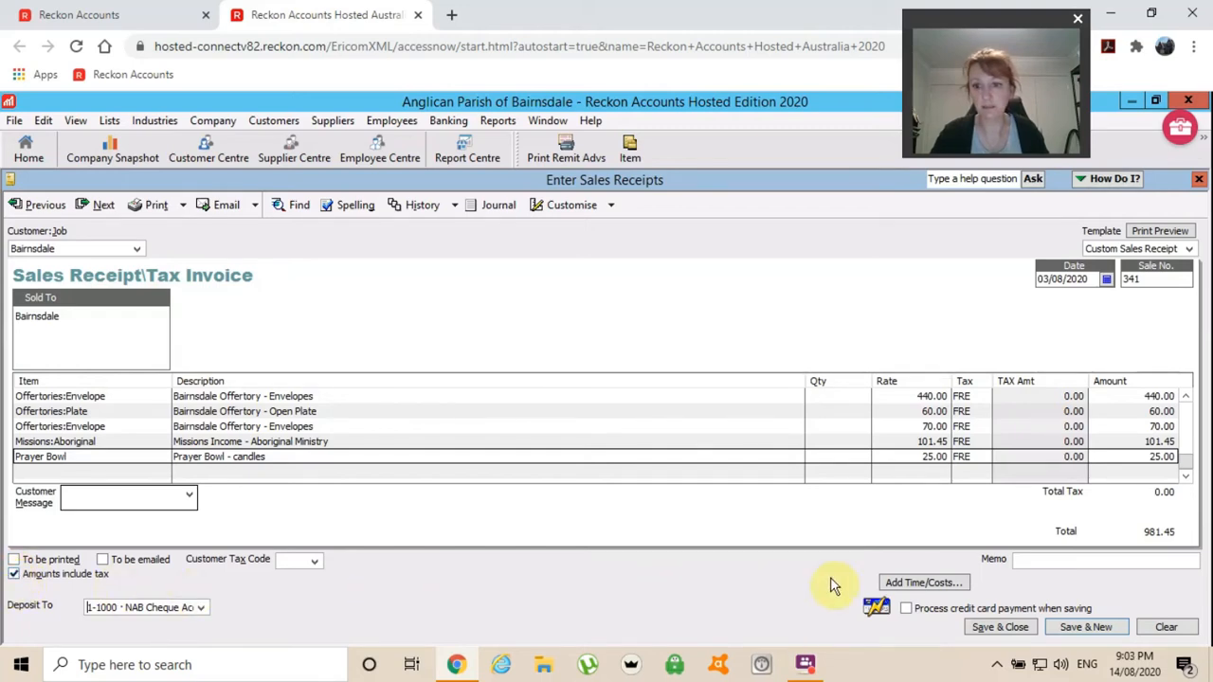
Save receipt 341, then start receipt 342 for Direct Deposit with Offertories:Direct at 20.00.
click(1081, 628)
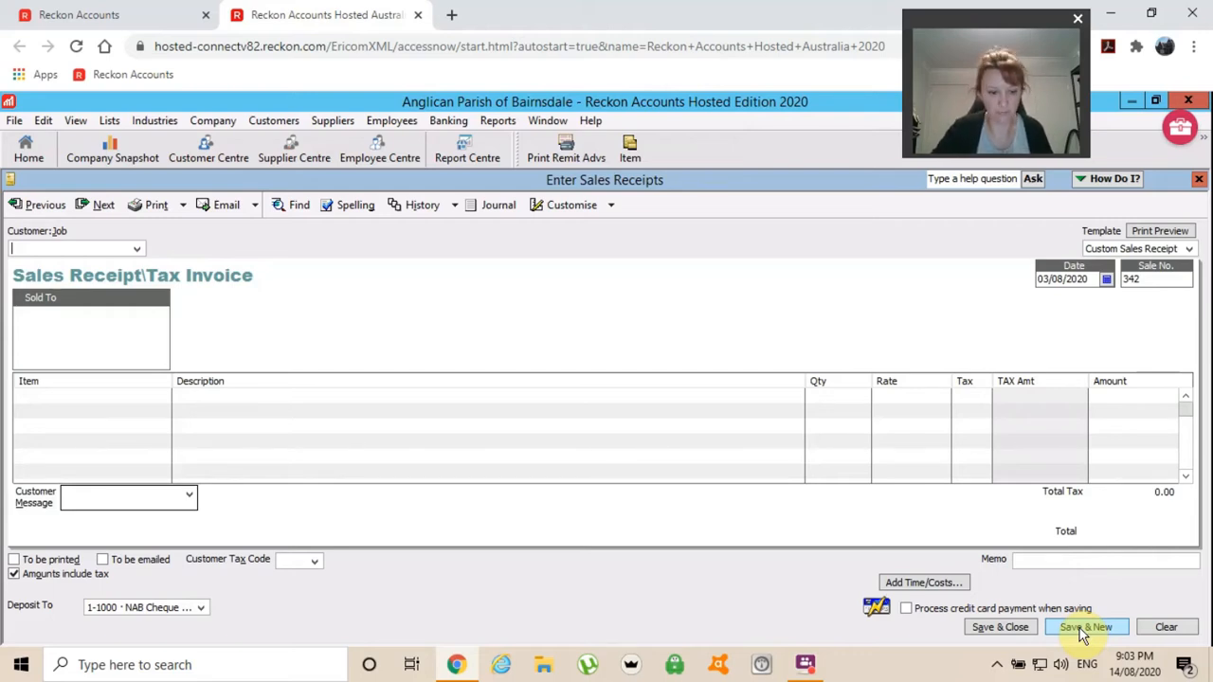
text(Direct Deposit)
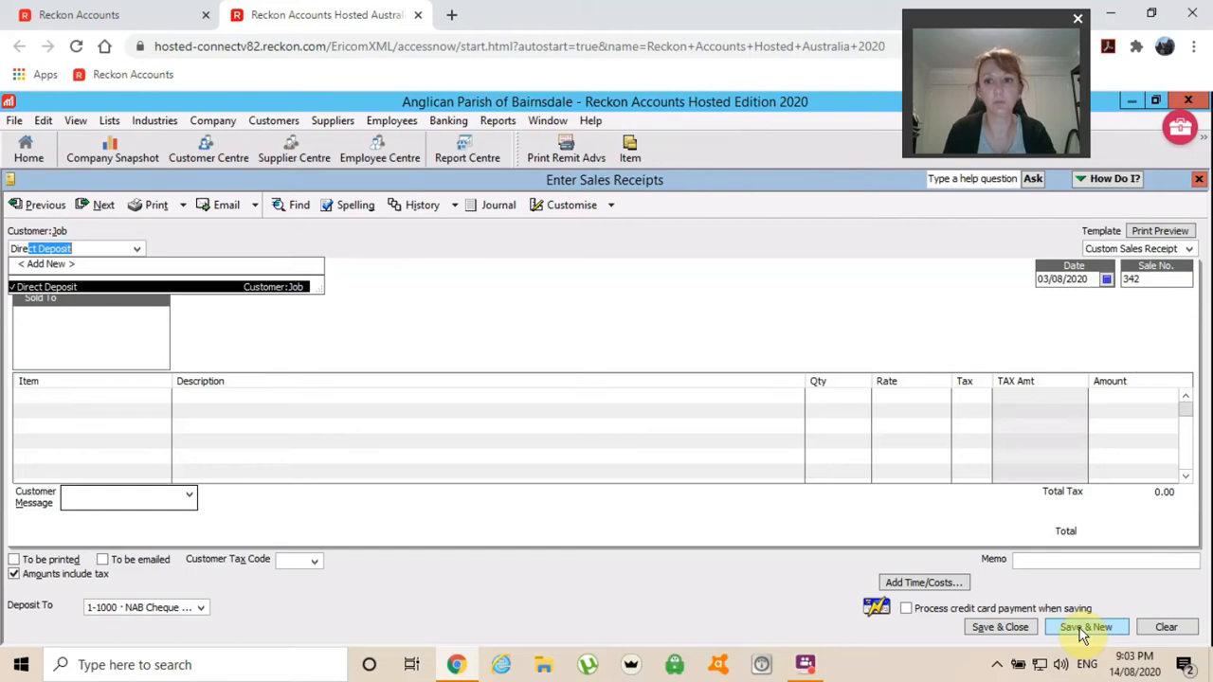
key(Tab)
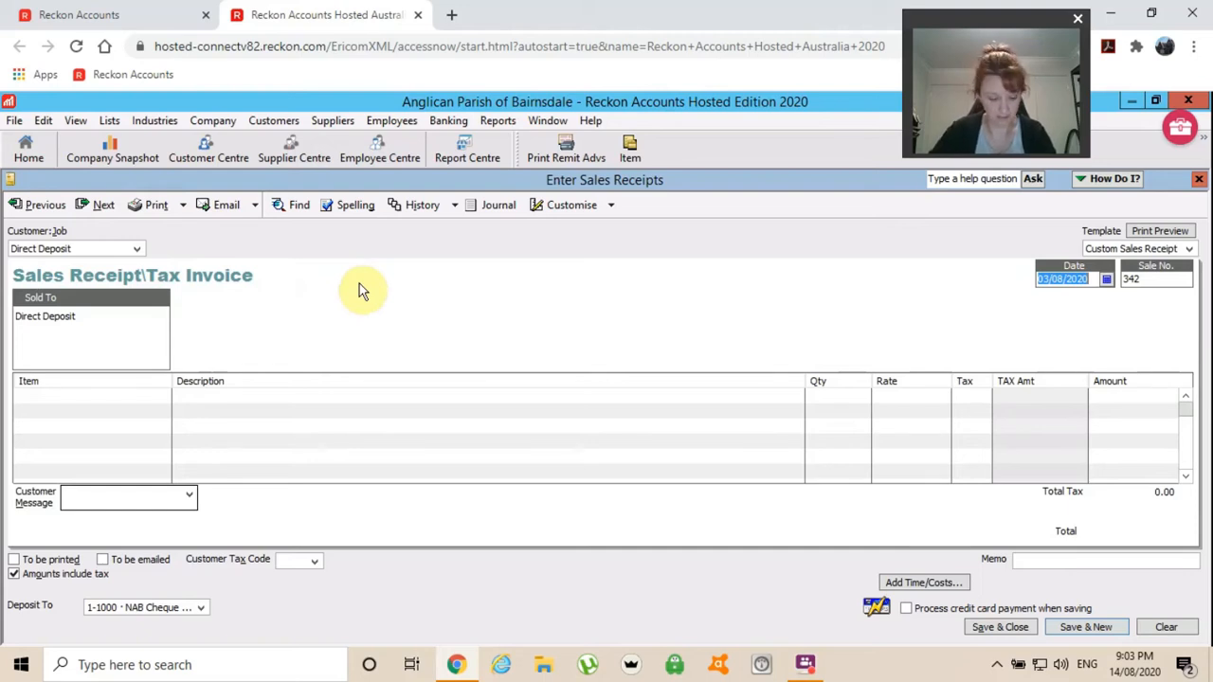
key(Tab)
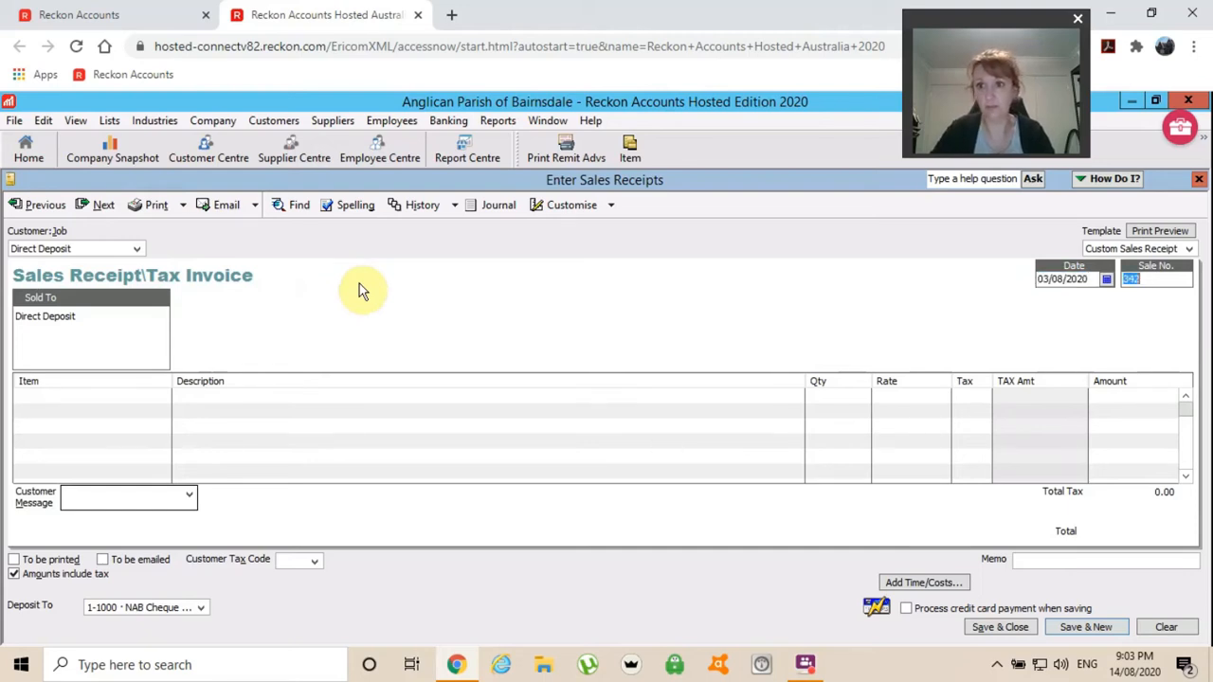
key(Tab)
key(Tab)
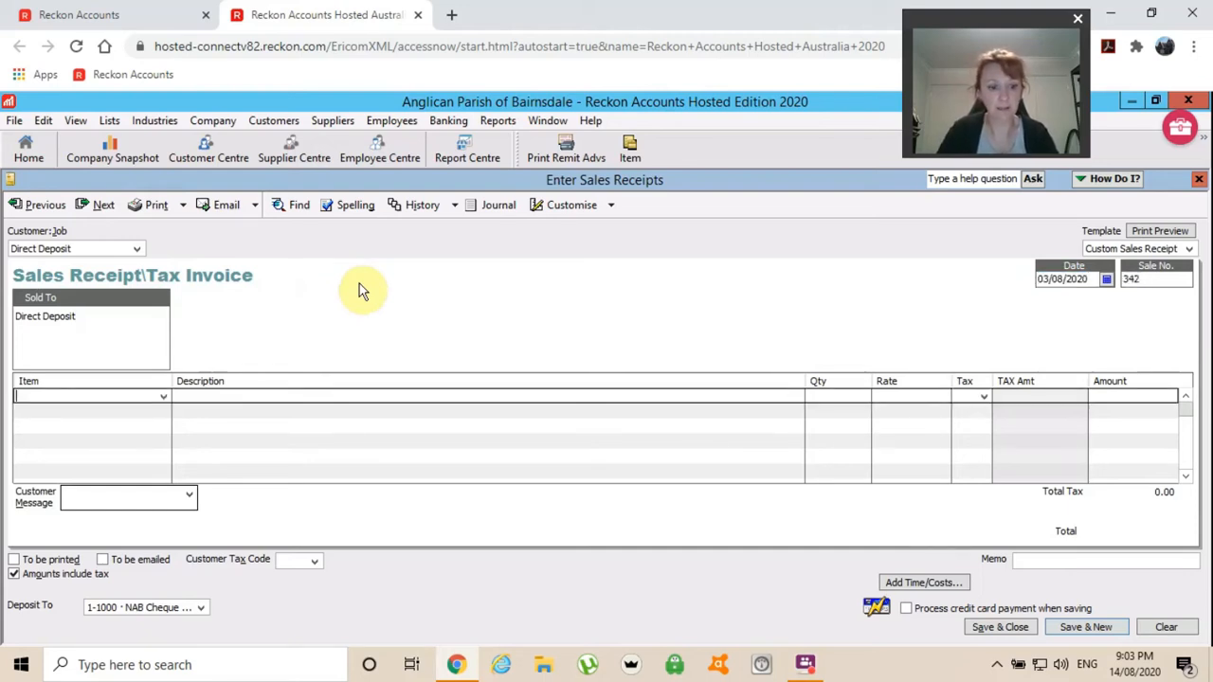
text(Direct)
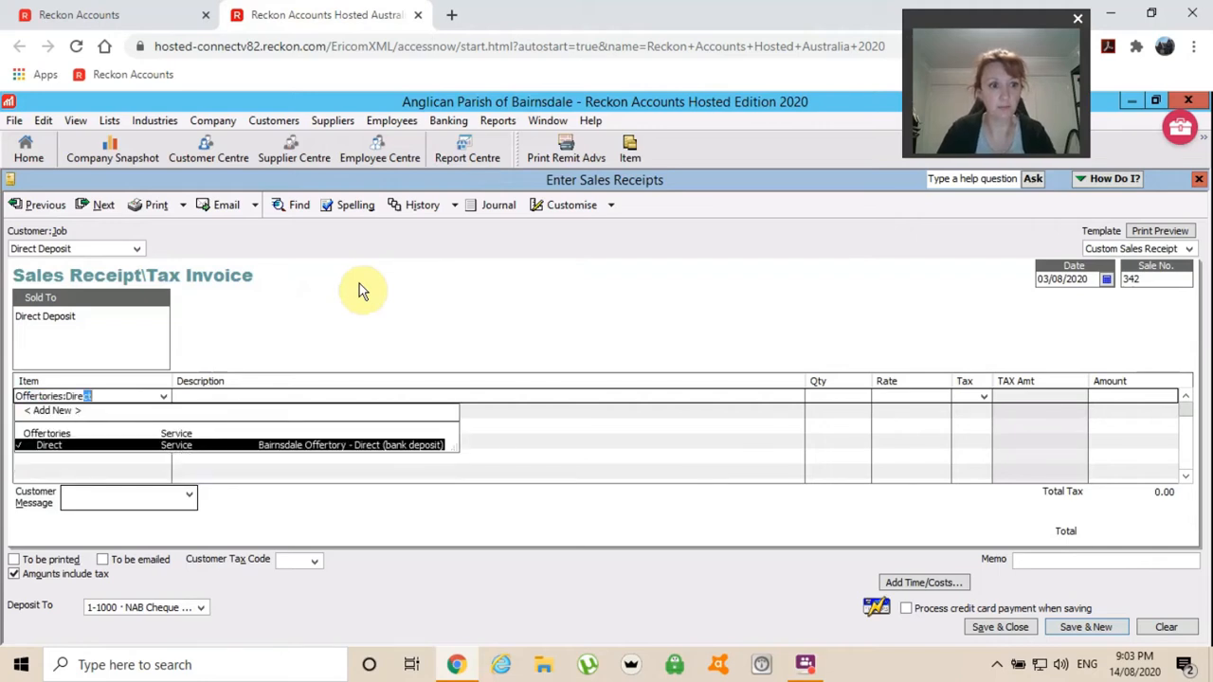
key(Tab)
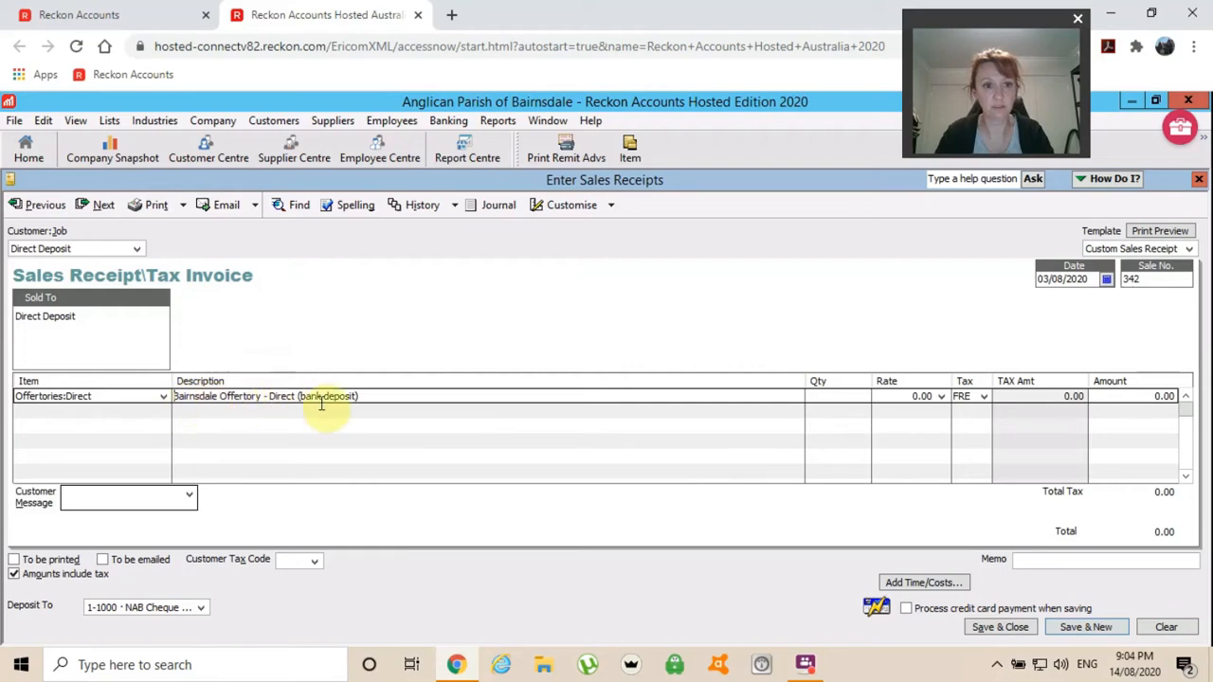
key(Tab)
key(Tab)
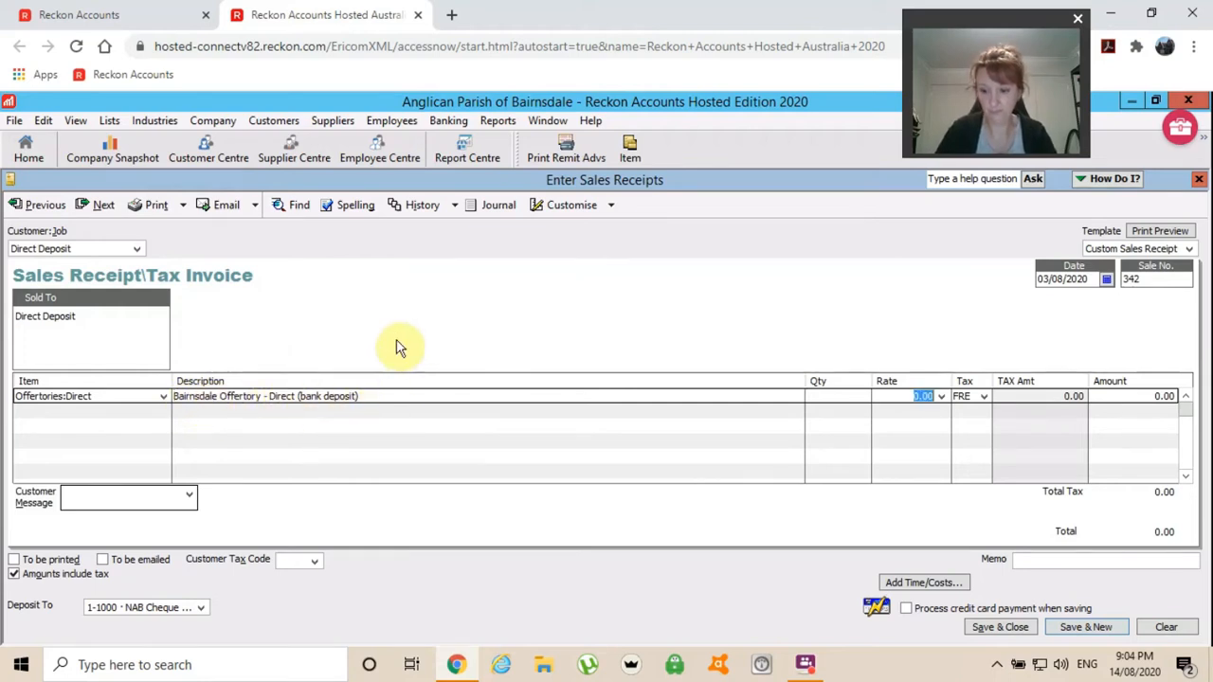
text(20)
key(Tab)
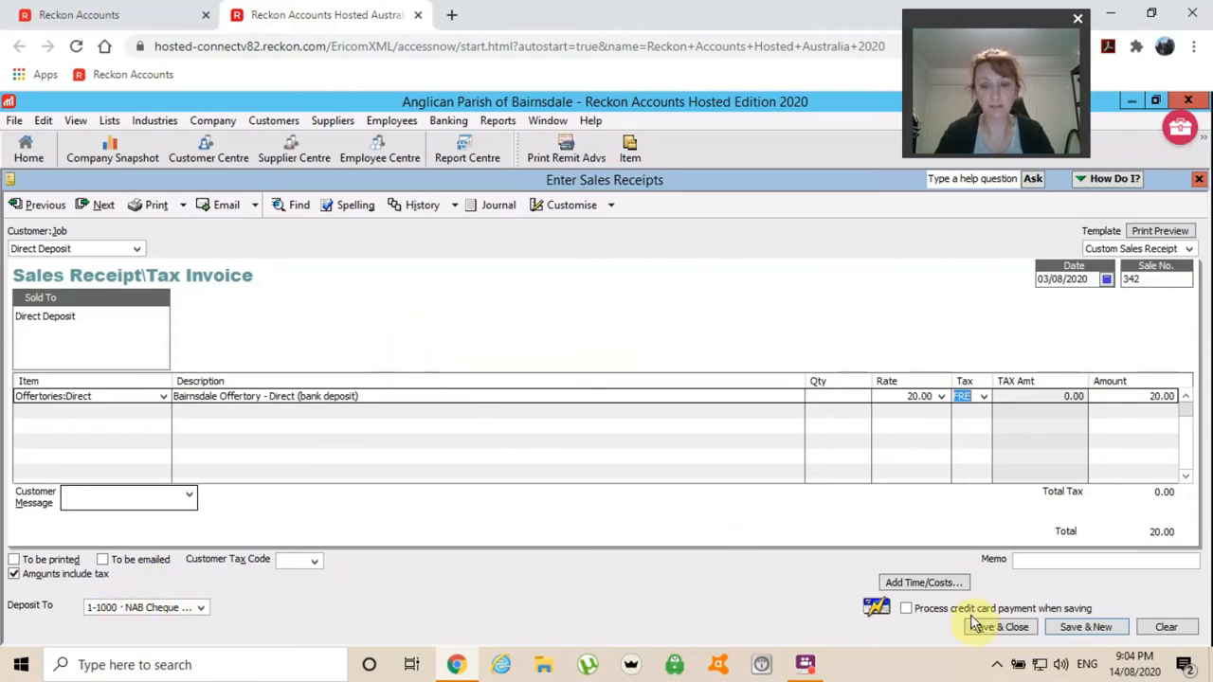
Save the 20.00 receipt, then record and save a 30.00 Offertories:Direct receipt for Direct Deposit.
click(1079, 627)
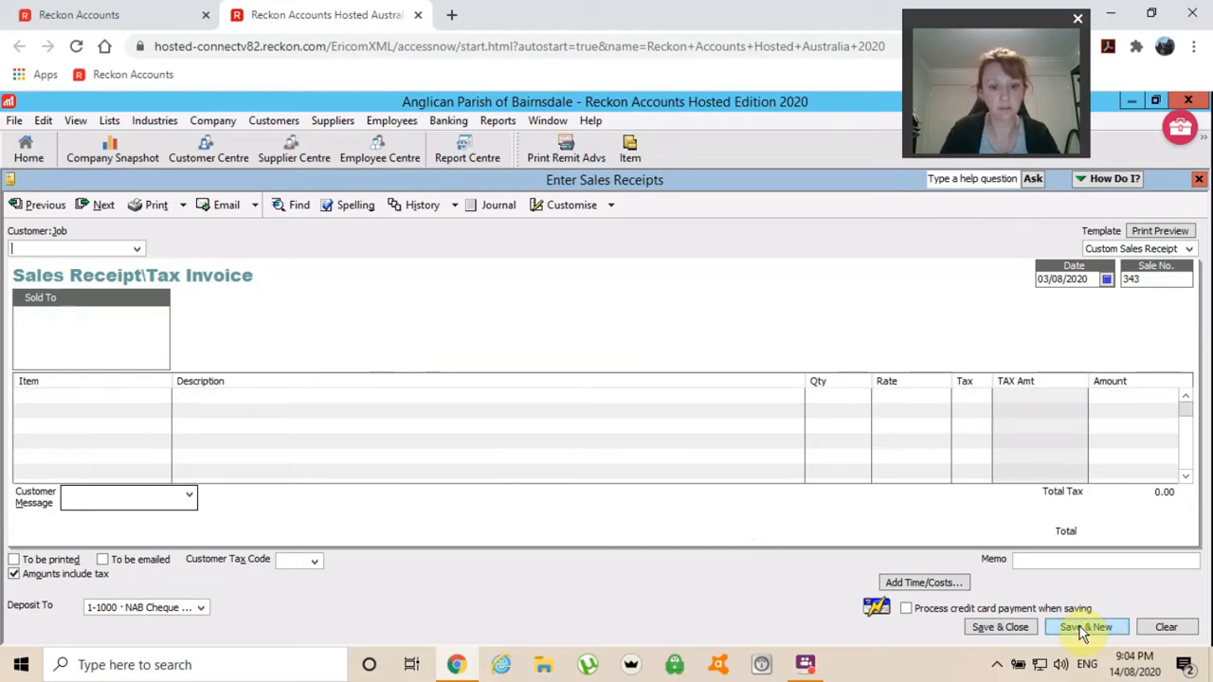
text(d)
key(Tab)
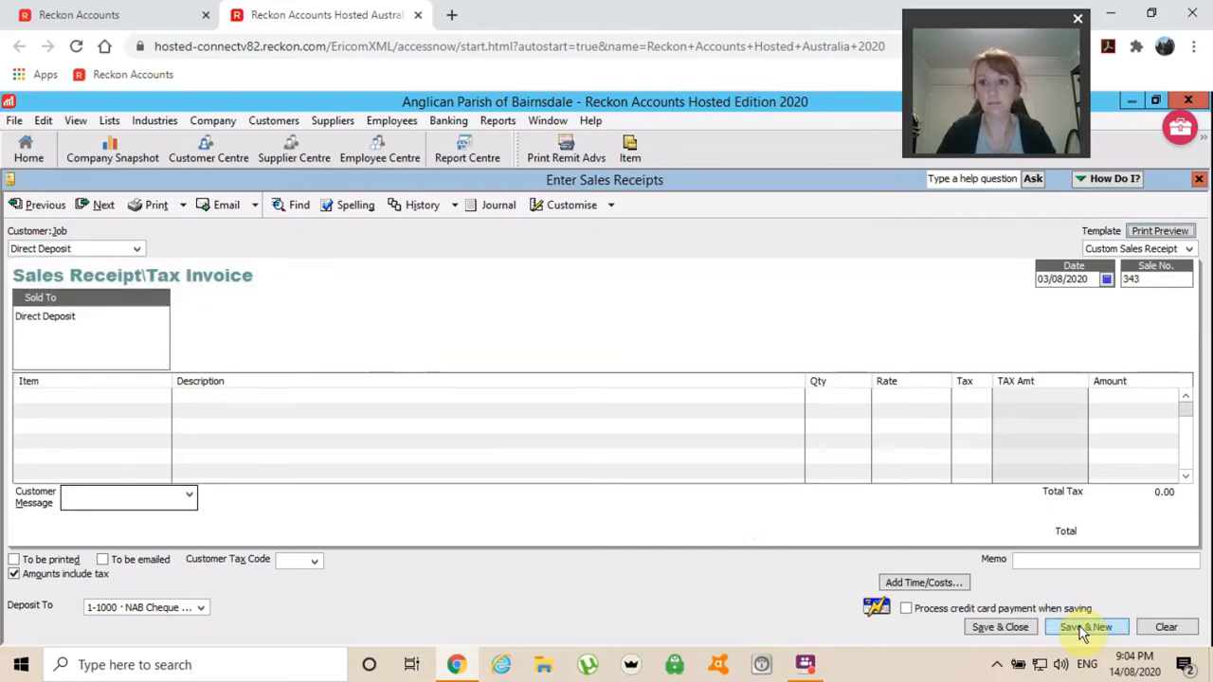
key(Tab)
key(Tab)
key(Tab)
key(Tab)
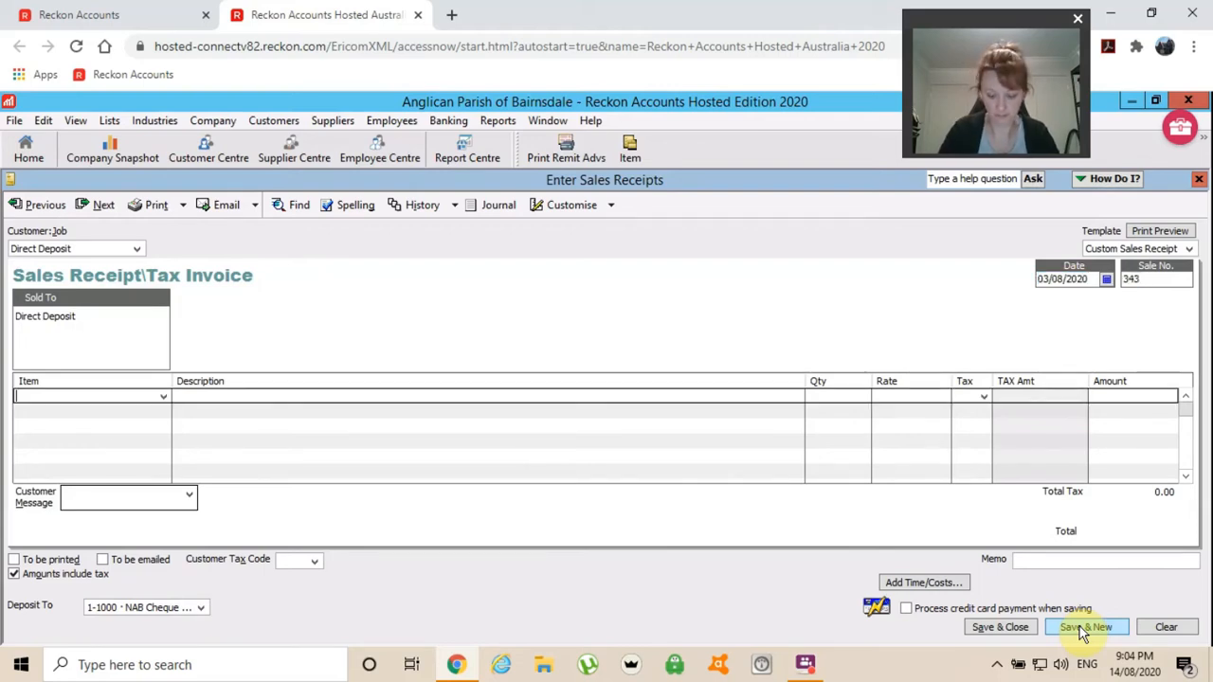
text(dir)
key(Tab)
key(Tab)
key(Tab)
text(3)
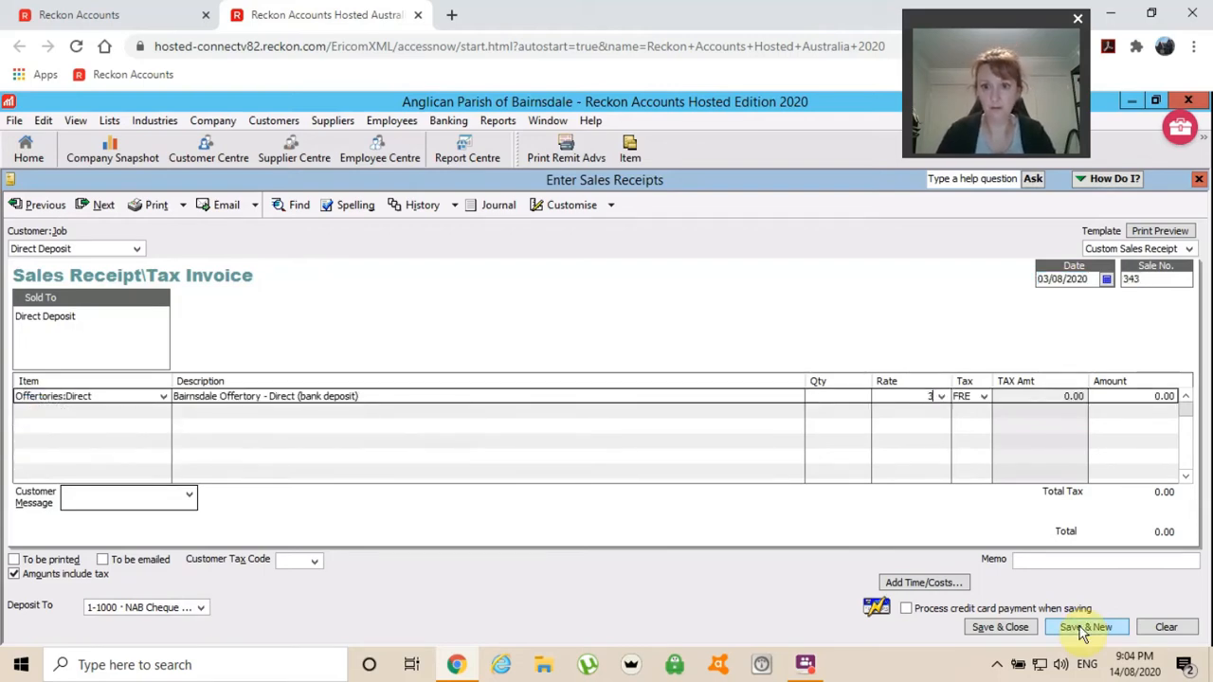
text(/0)
key(Tab)
click(1079, 626)
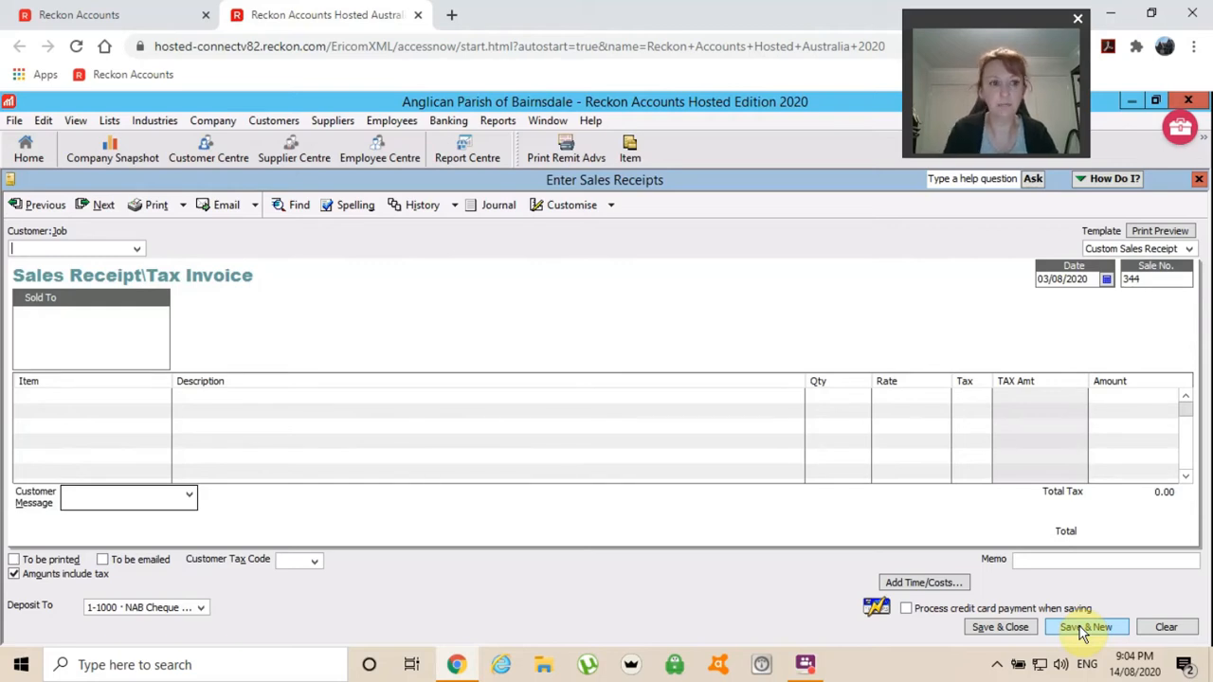
Fast-add new customer 'Mainly Music.' with a trailing full stop, distinct from the supplier.
text(main)
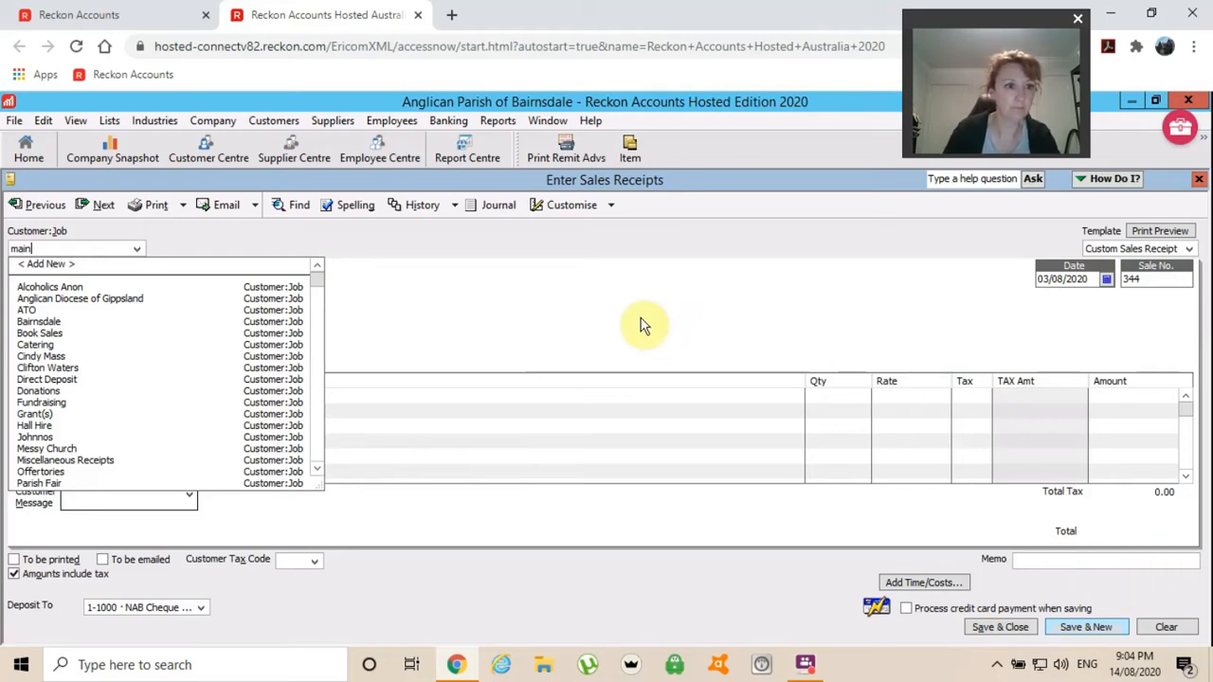
key(BackSpace)
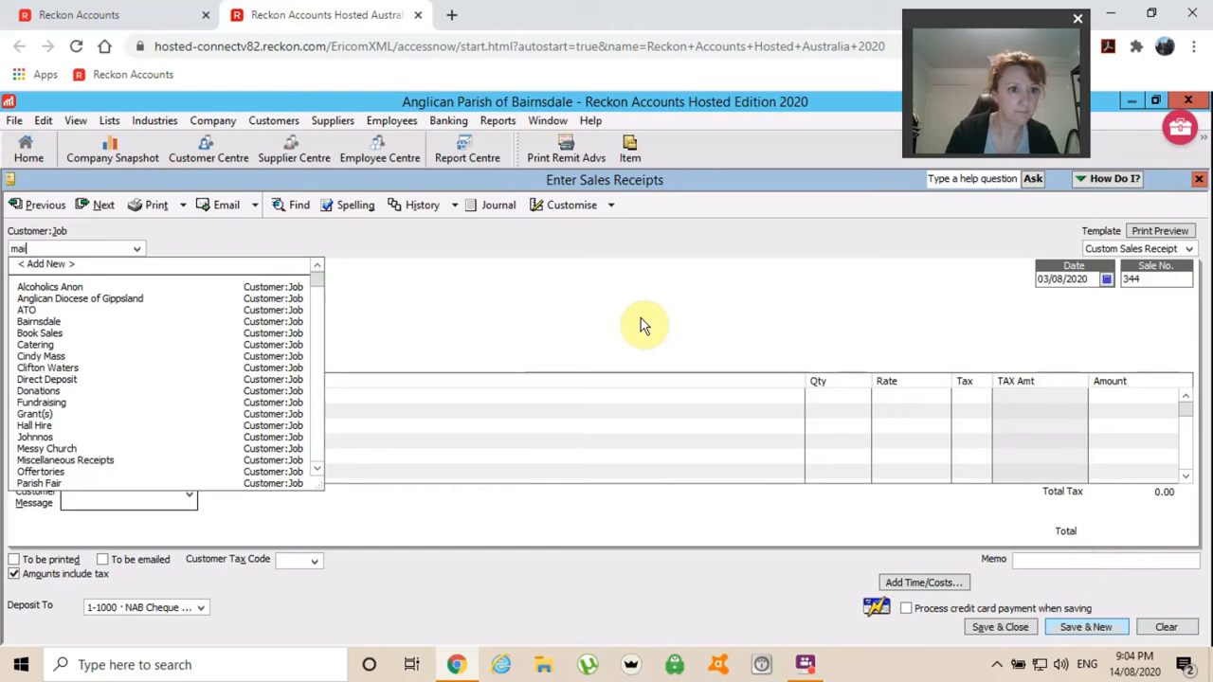
key(BackSpace)
key(BackSpace)
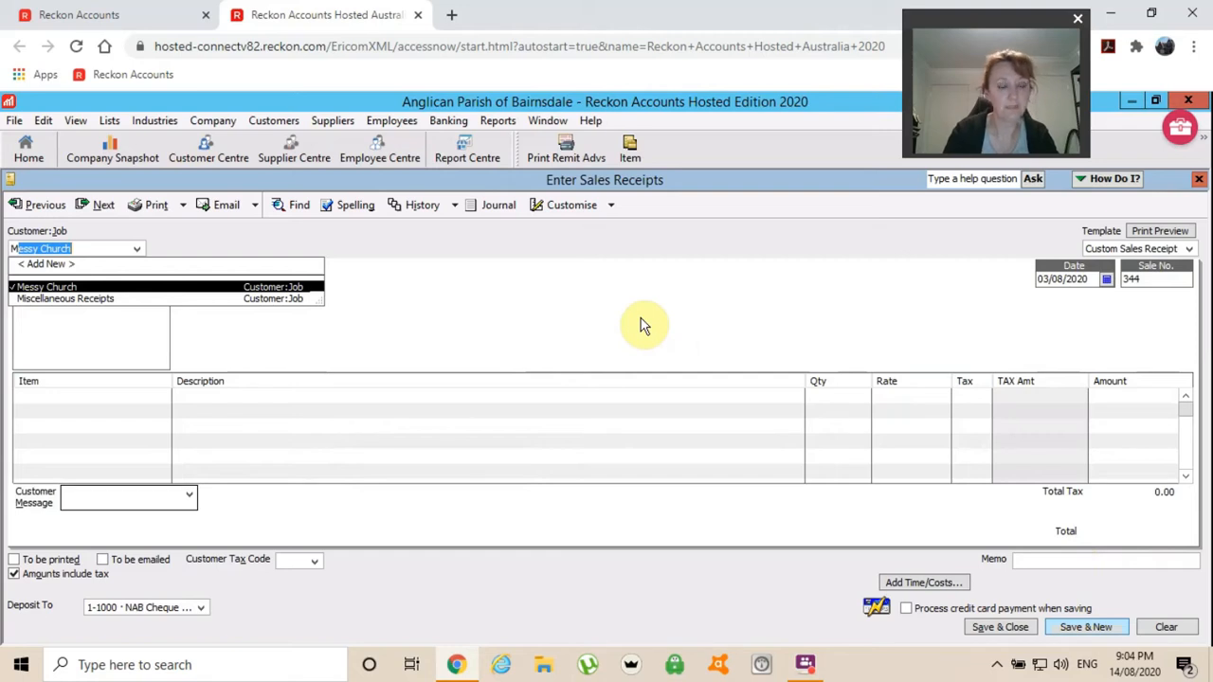
text(a)
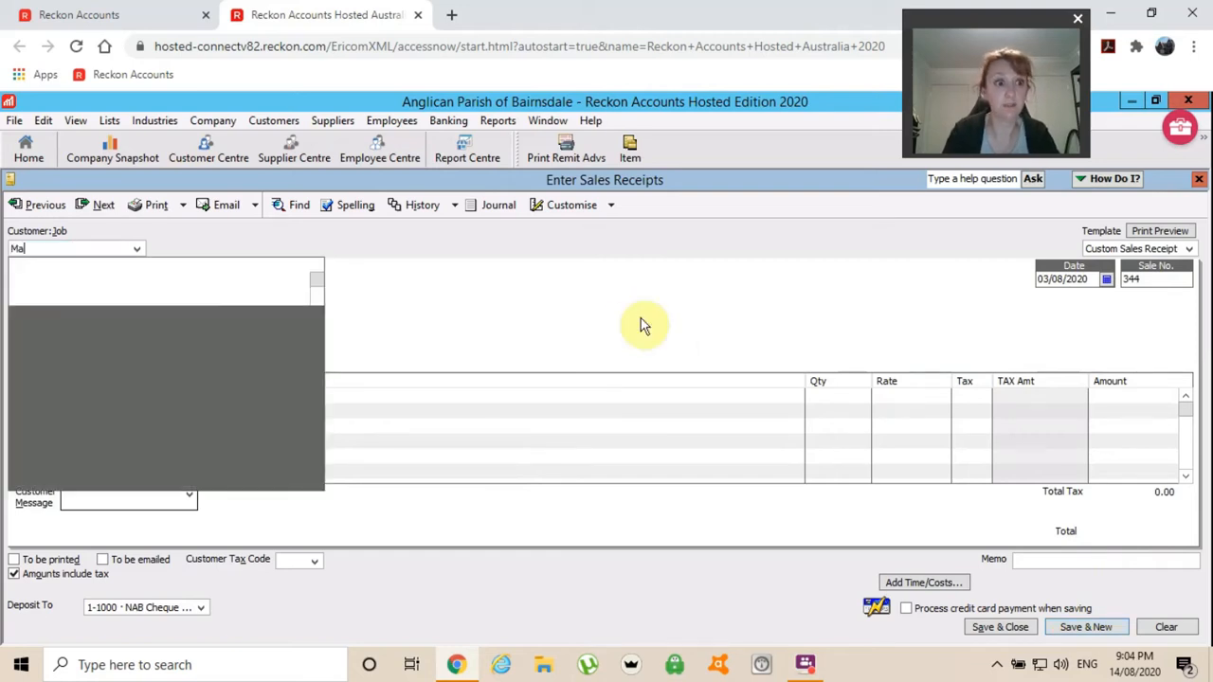
text(inly)
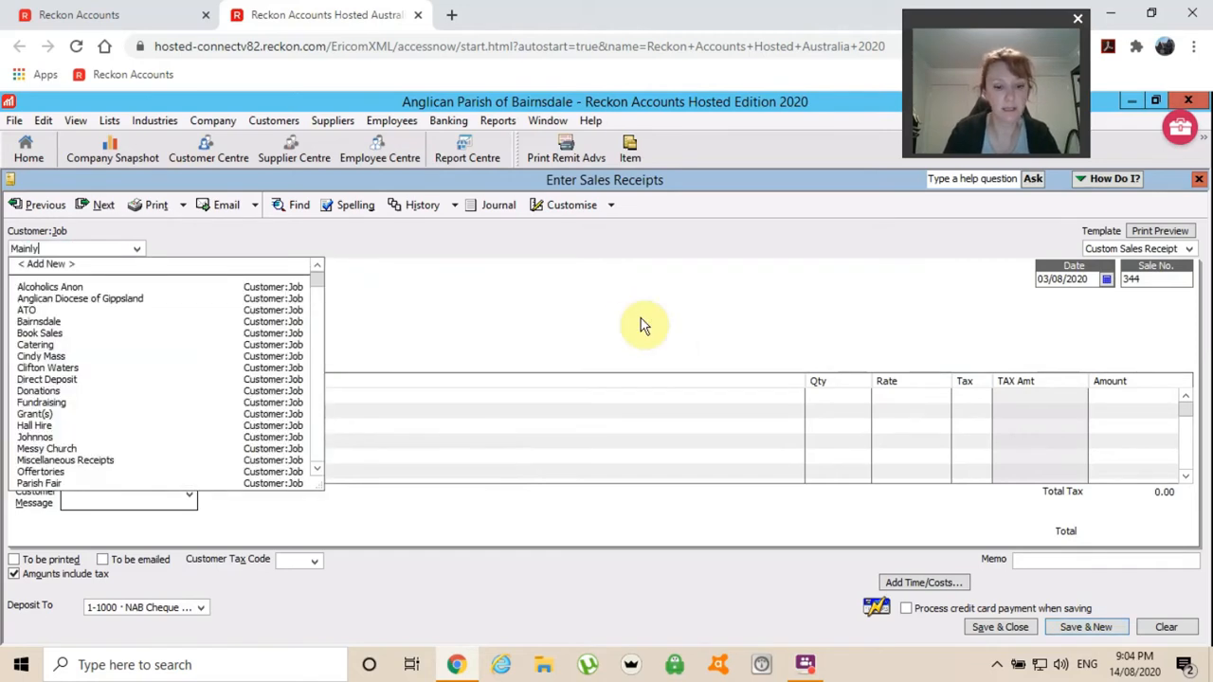
text( Music)
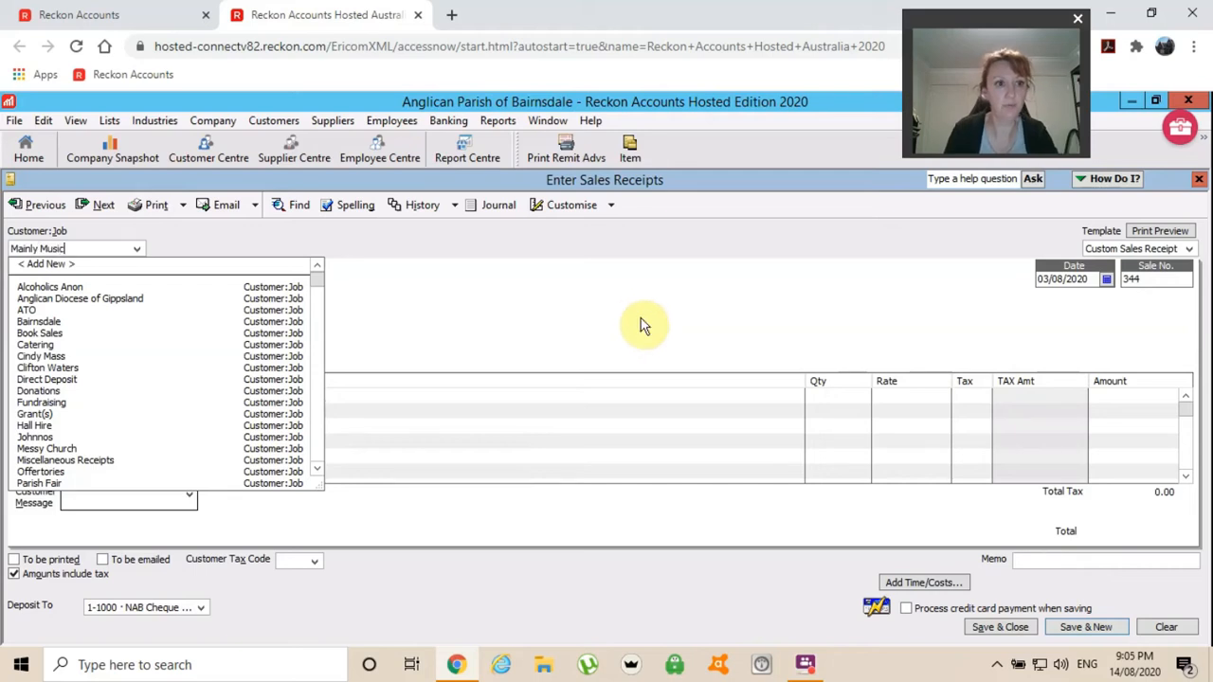
key(Tab)
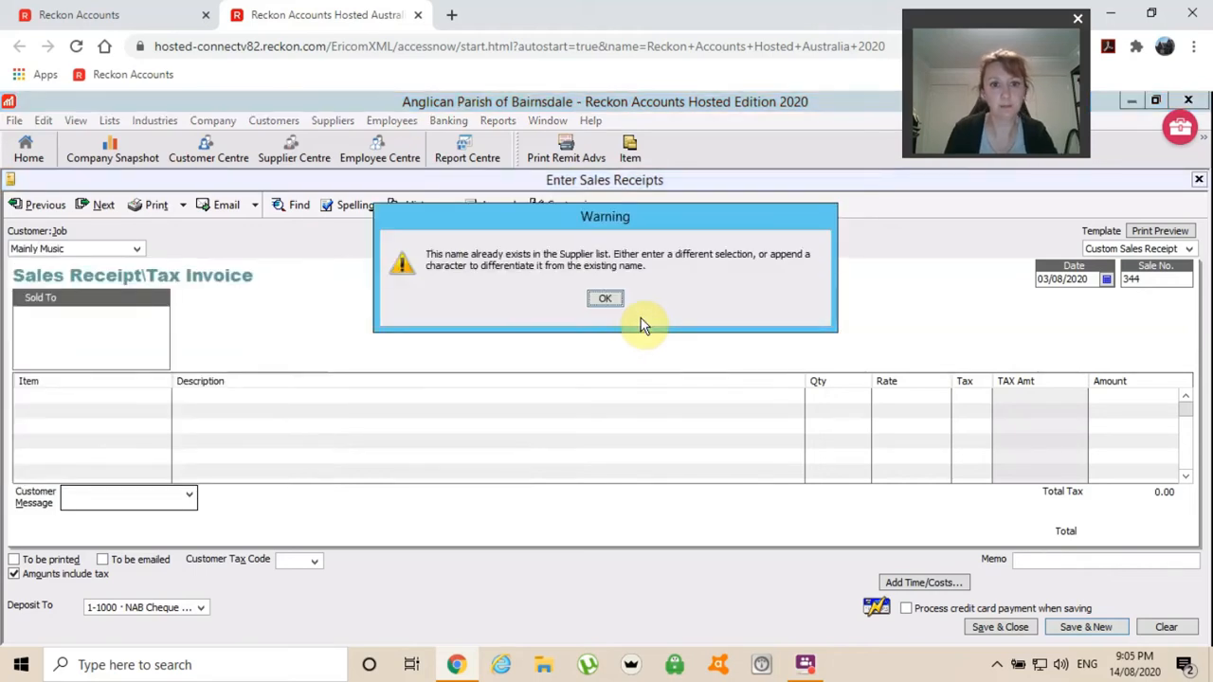
click(601, 296)
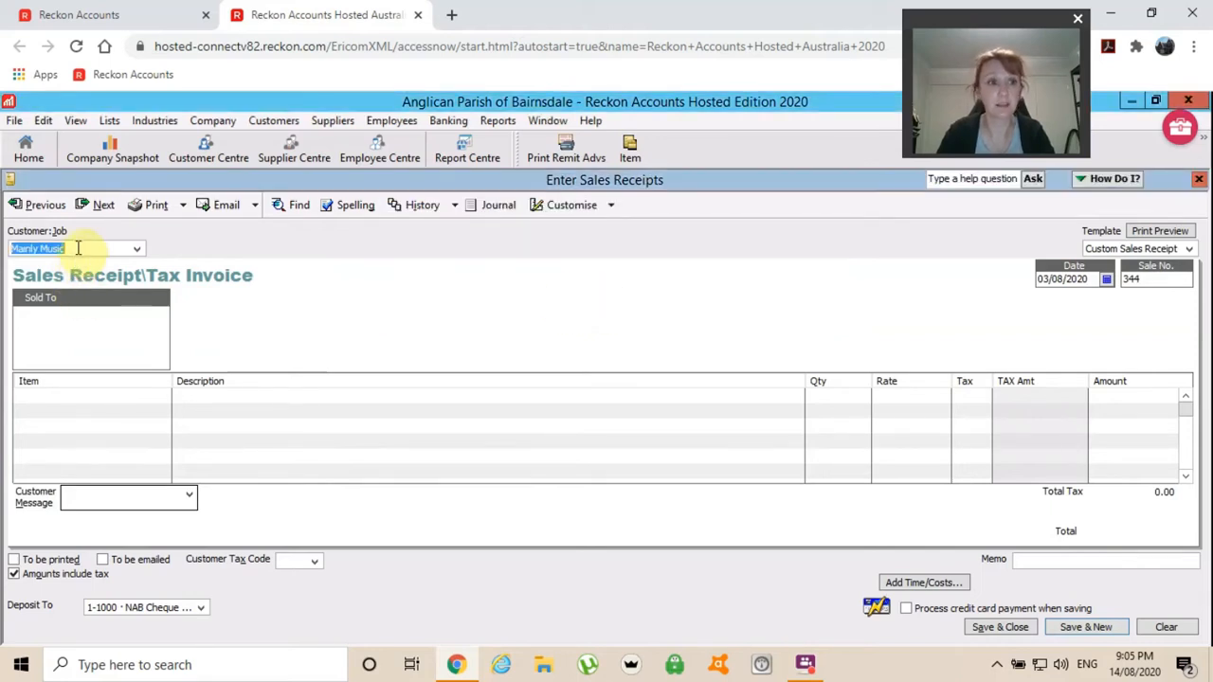
click(78, 247)
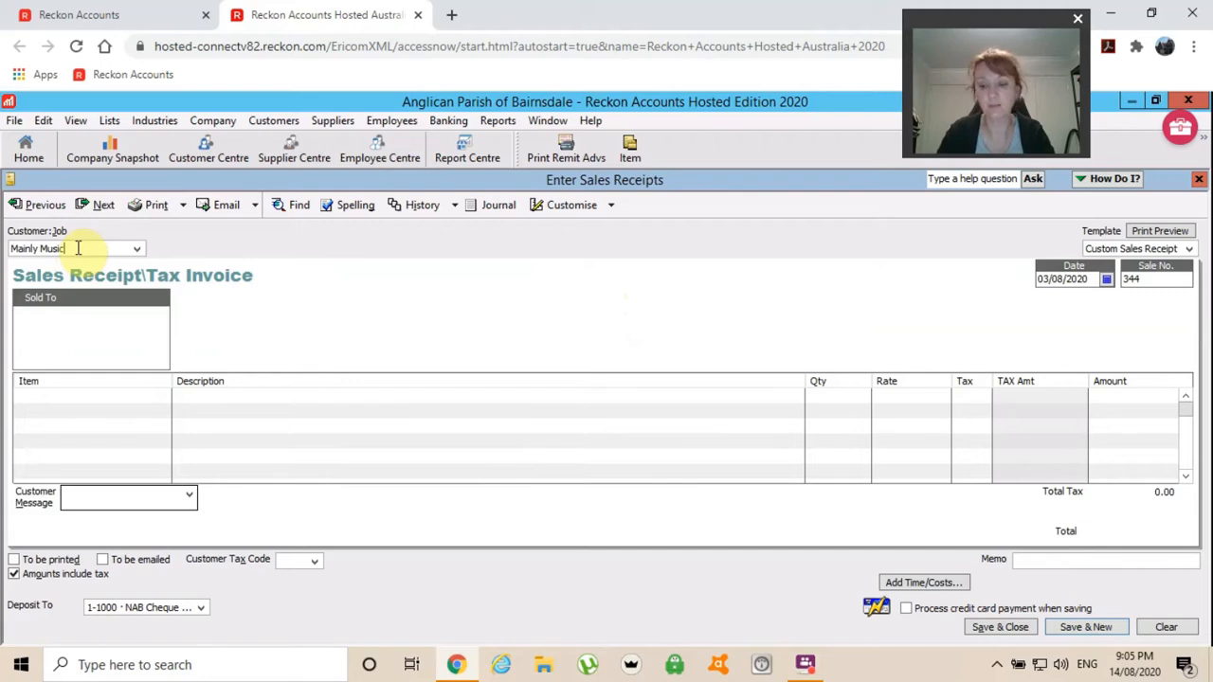
text(.)
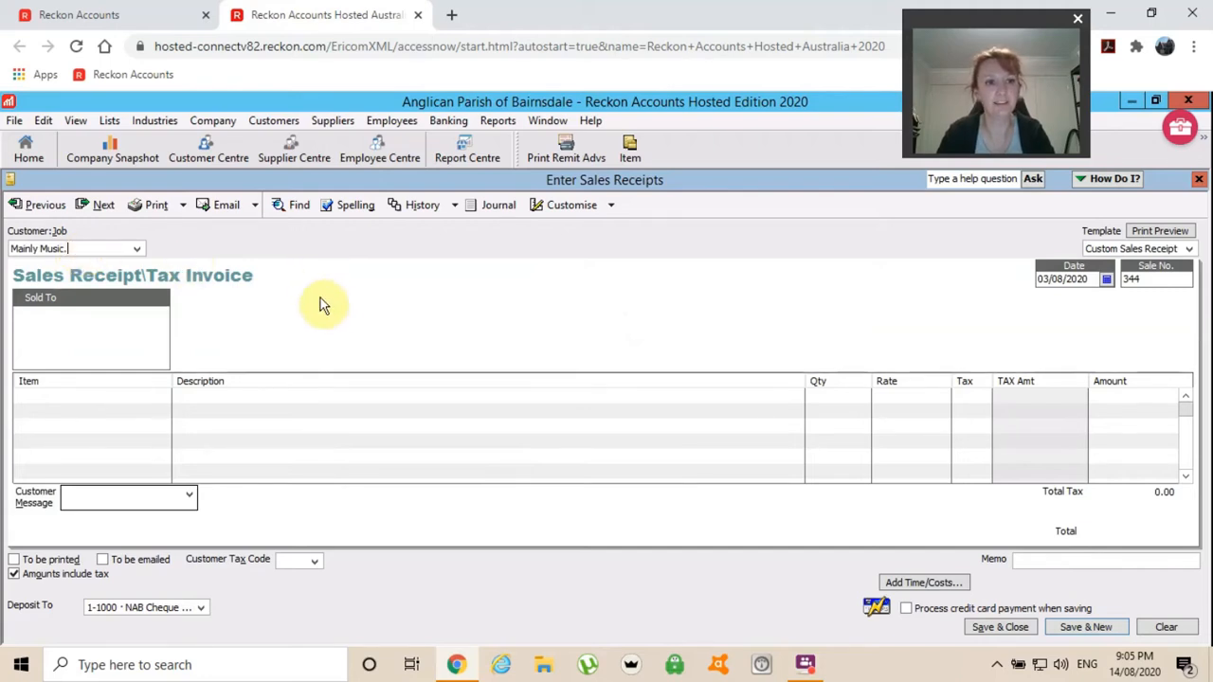
key(Tab)
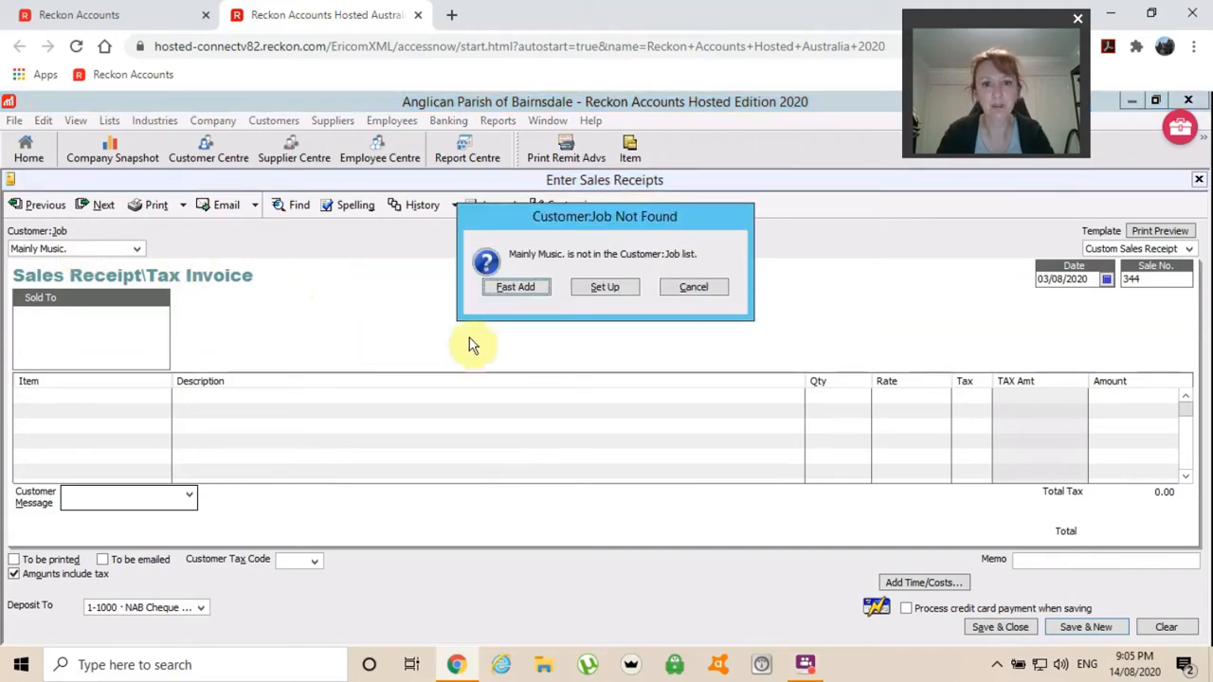
click(507, 288)
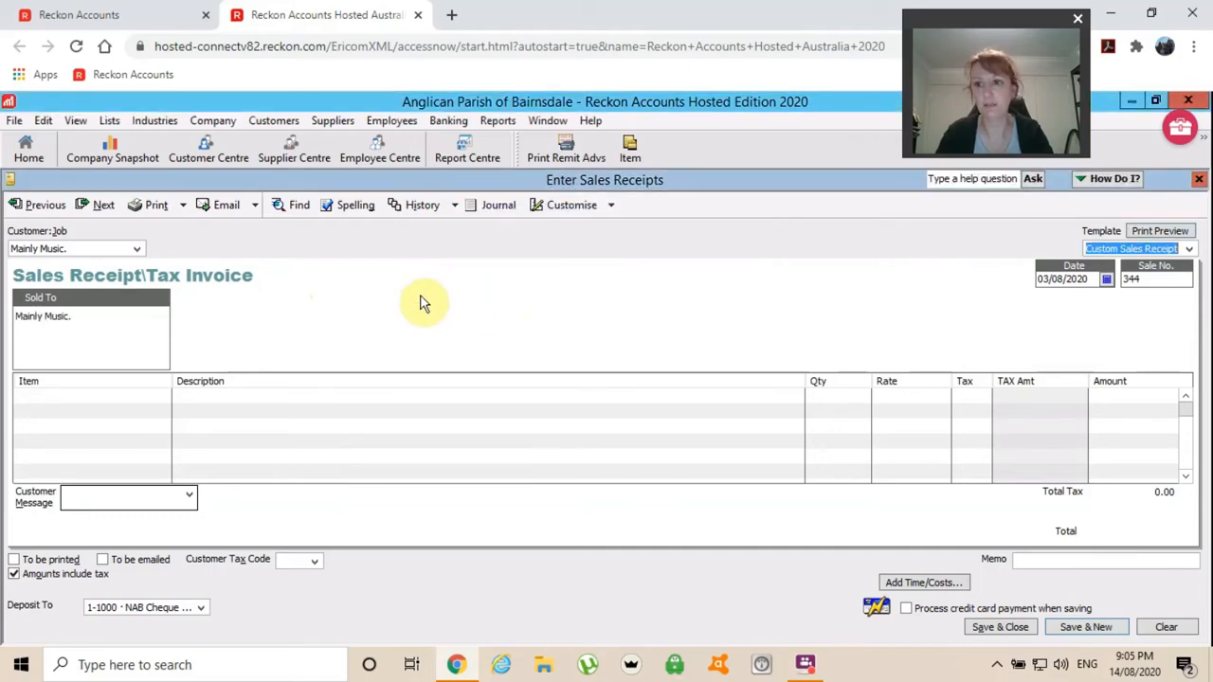
Add a Mainly Music item line (Mainly Music Income, FRE), then return to the customer field.
key(Tab)
key(Tab)
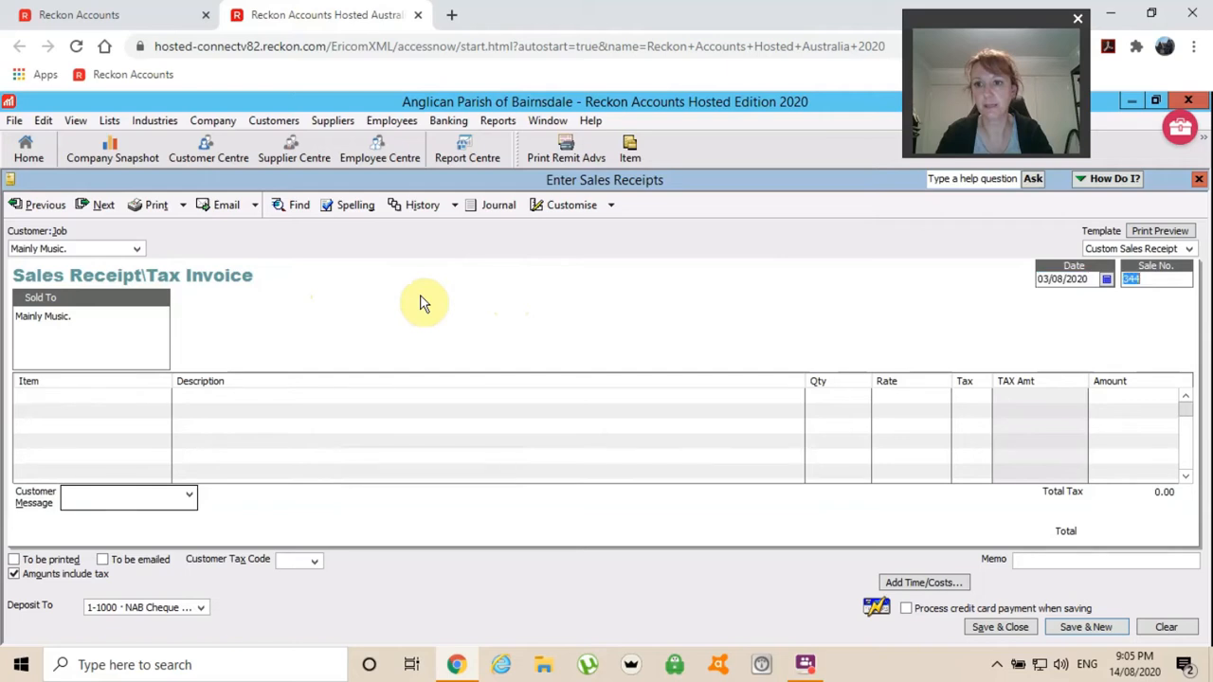
key(Tab)
key(Tab)
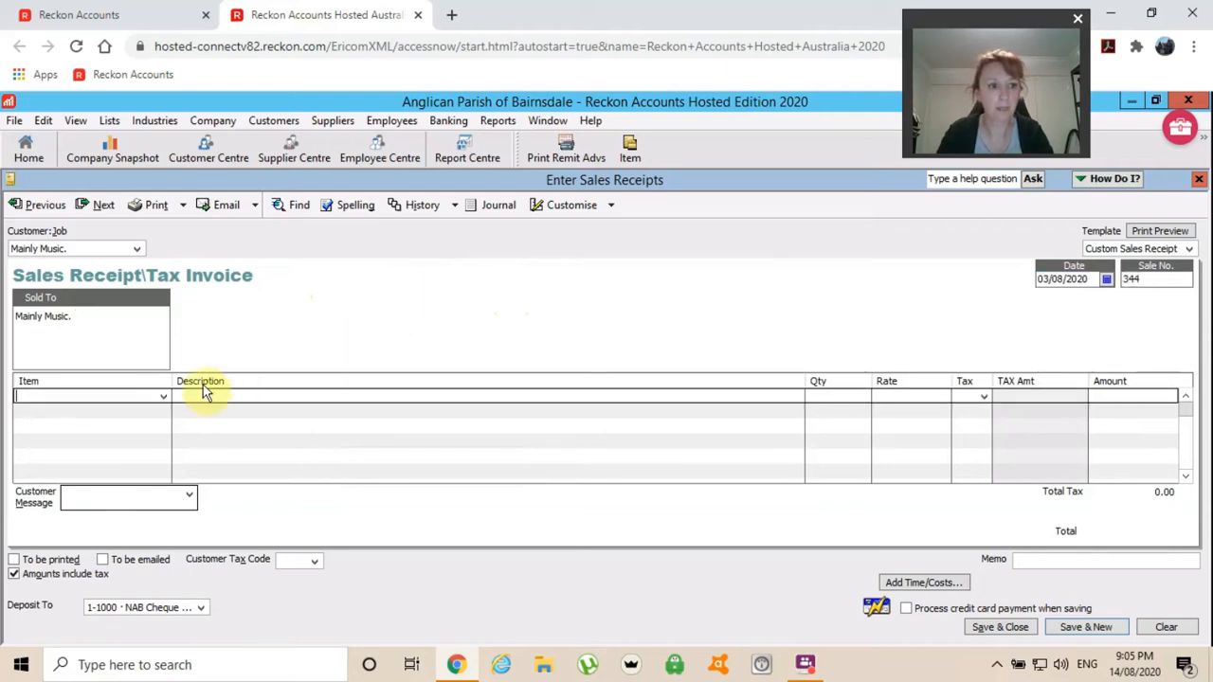
text(Mainly Music)
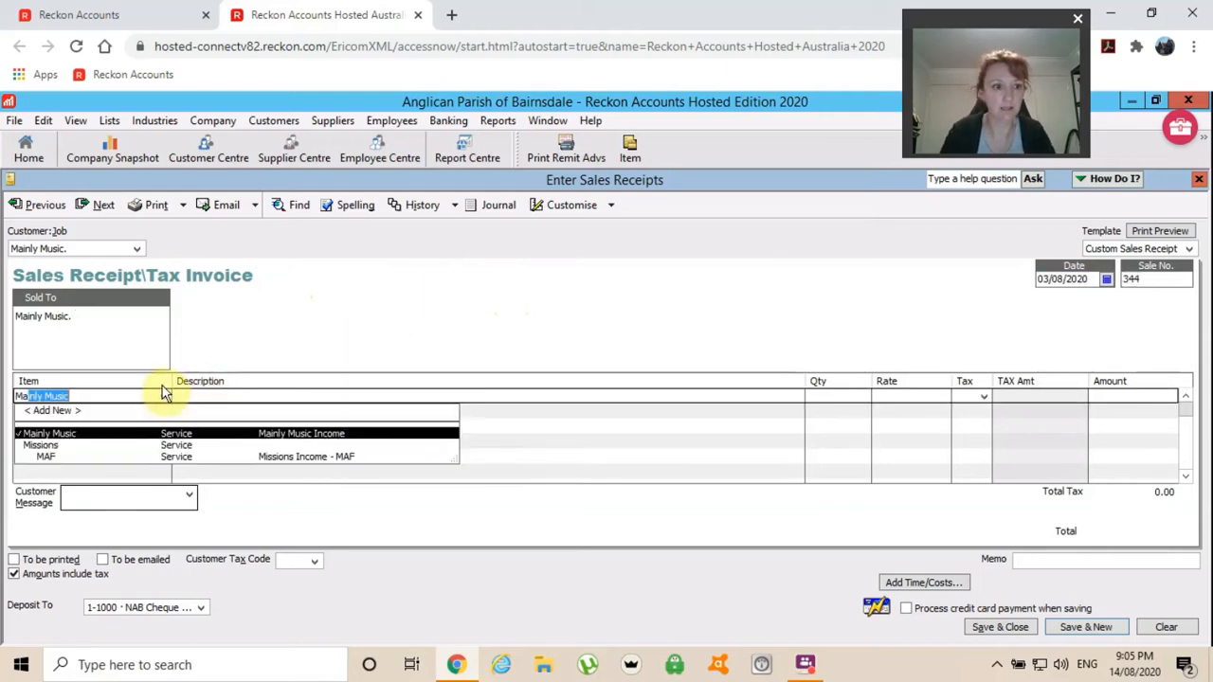
key(Tab)
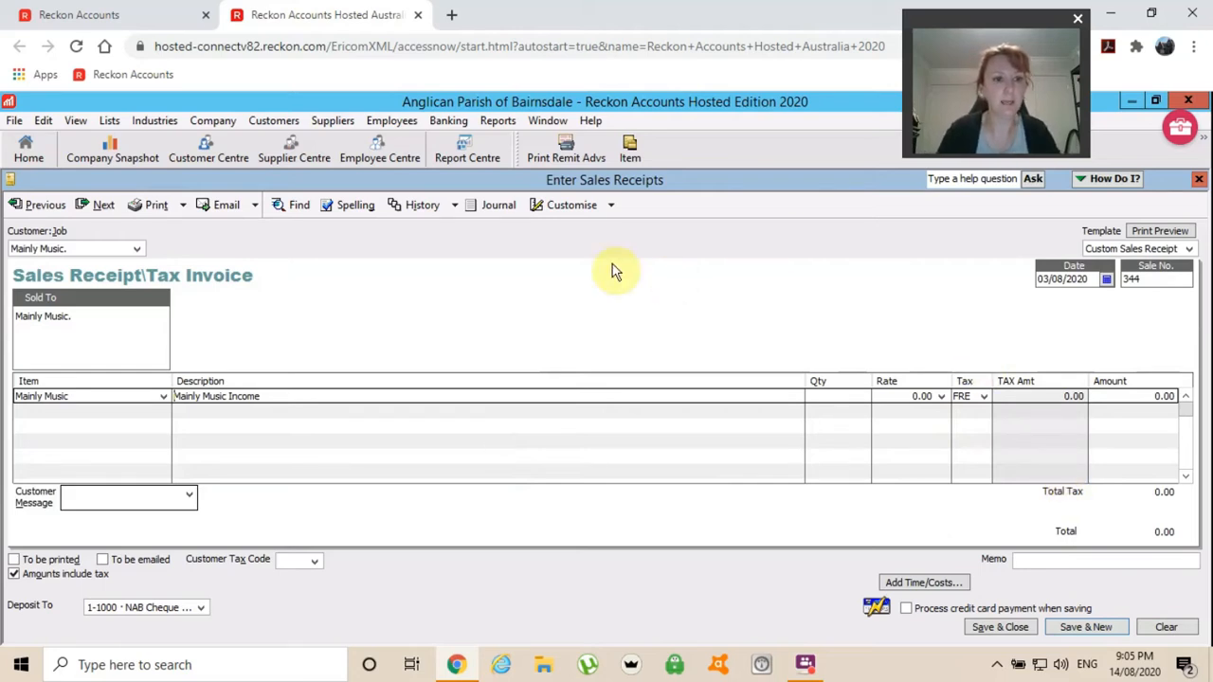
click(96, 249)
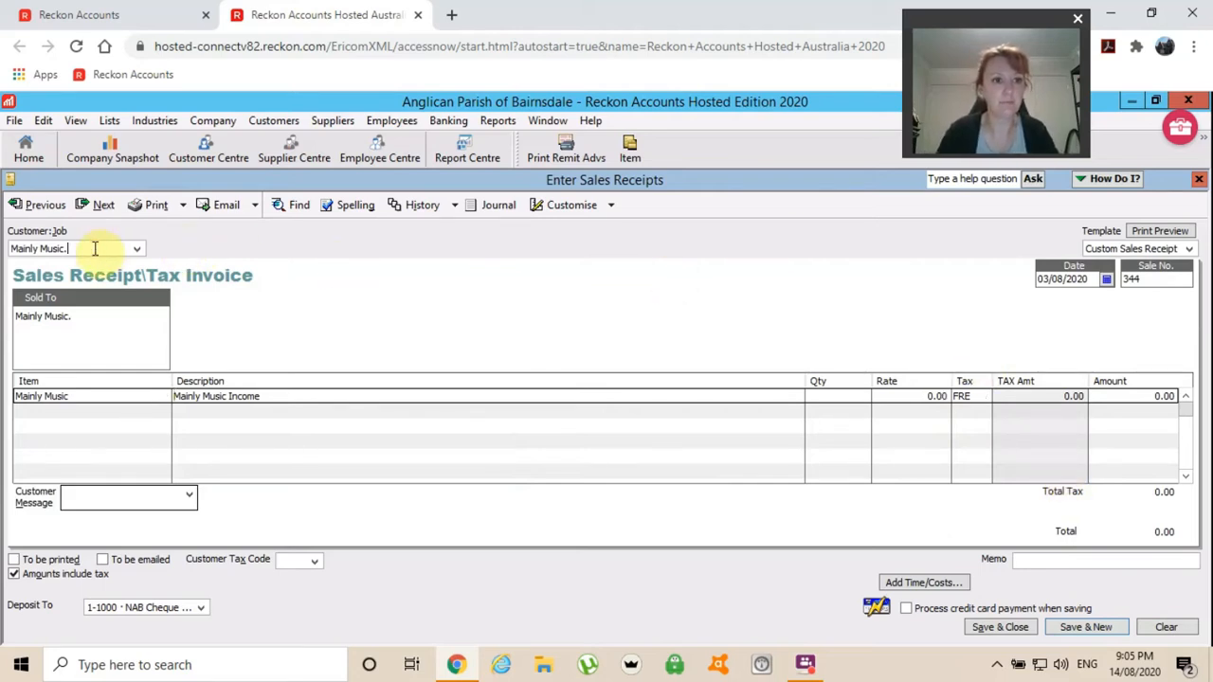
Replace the receipt's customer with Hall Hire.
key(BackSpace)
key(BackSpace)
key(BackSpace)
key(BackSpace)
key(BackSpace)
key(BackSpace)
key(BackSpace)
key(BackSpace)
key(BackSpace)
key(BackSpace)
key(BackSpace)
key(BackSpace)
key(BackSpace)
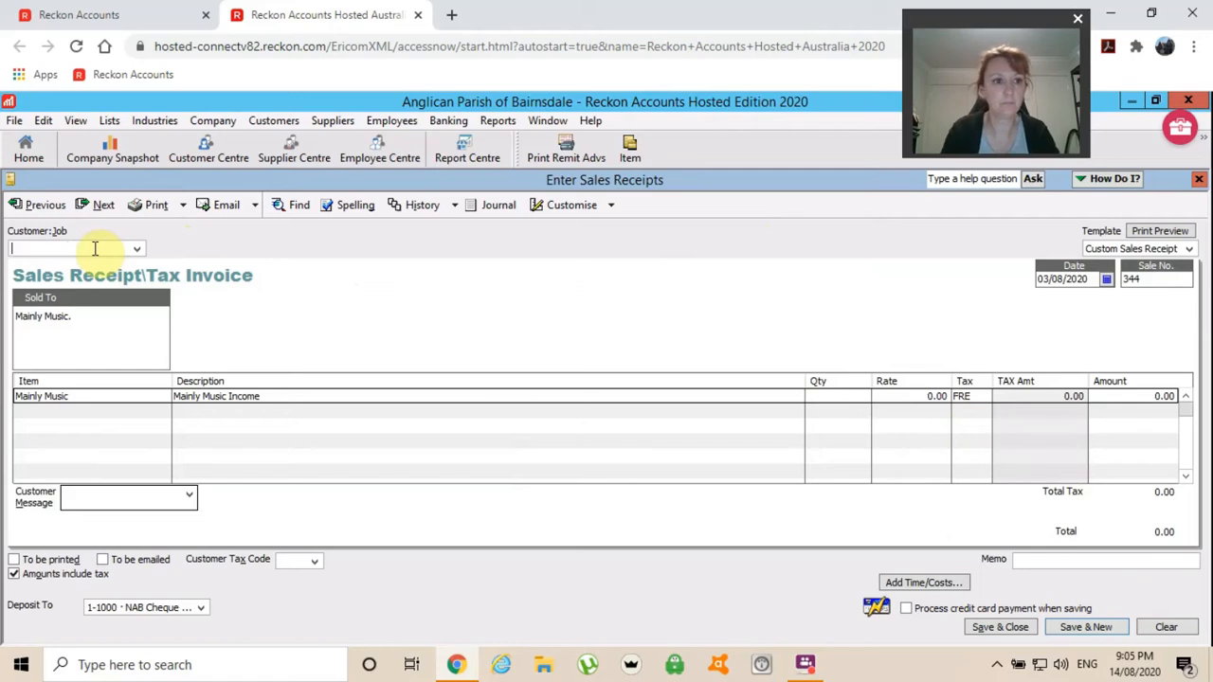
text(F)
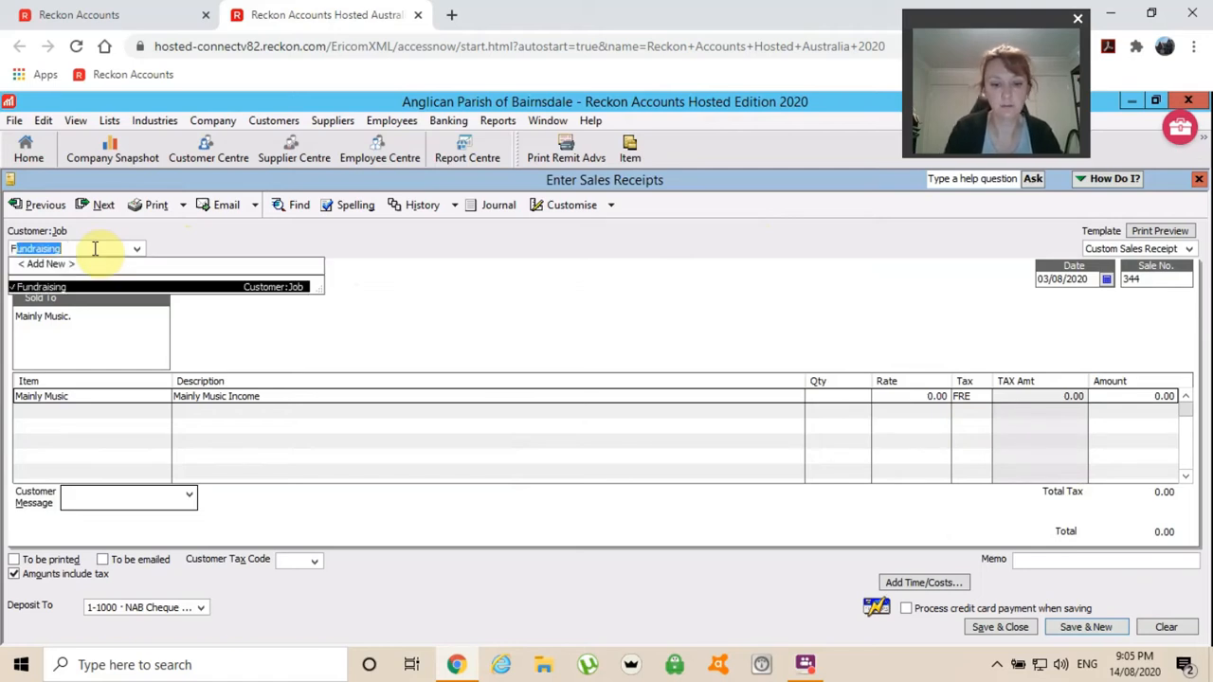
key(BackSpace)
key(BackSpace)
text(Hall Hire)
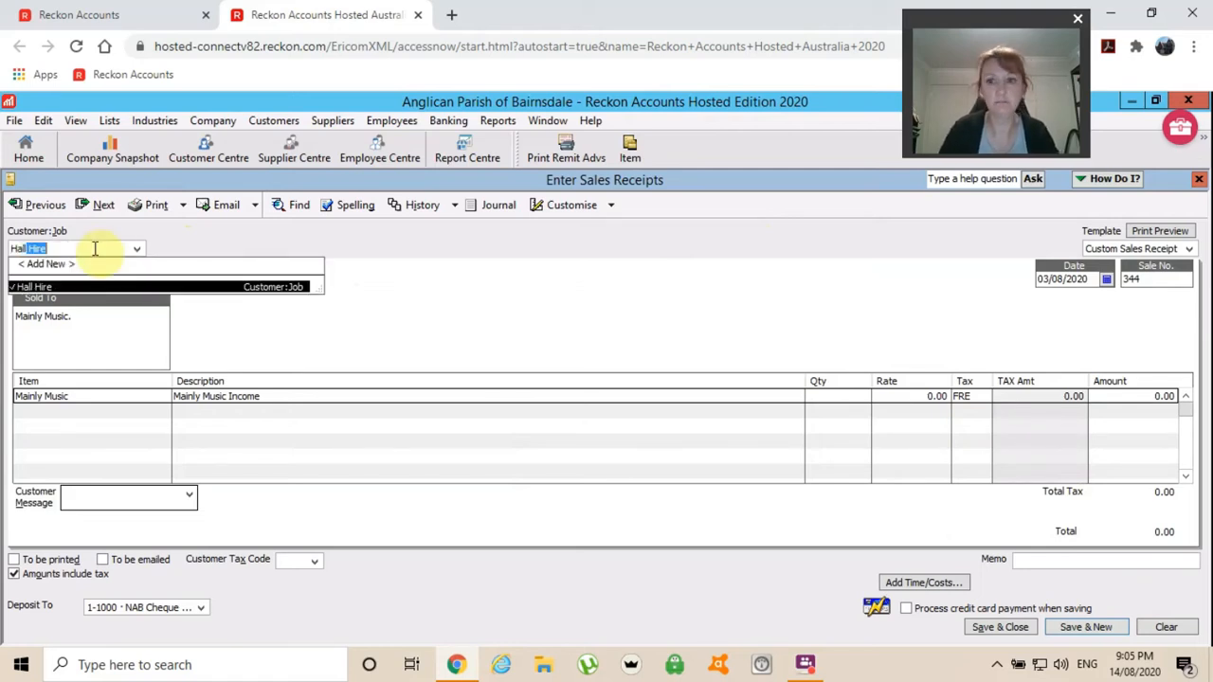
key(Tab)
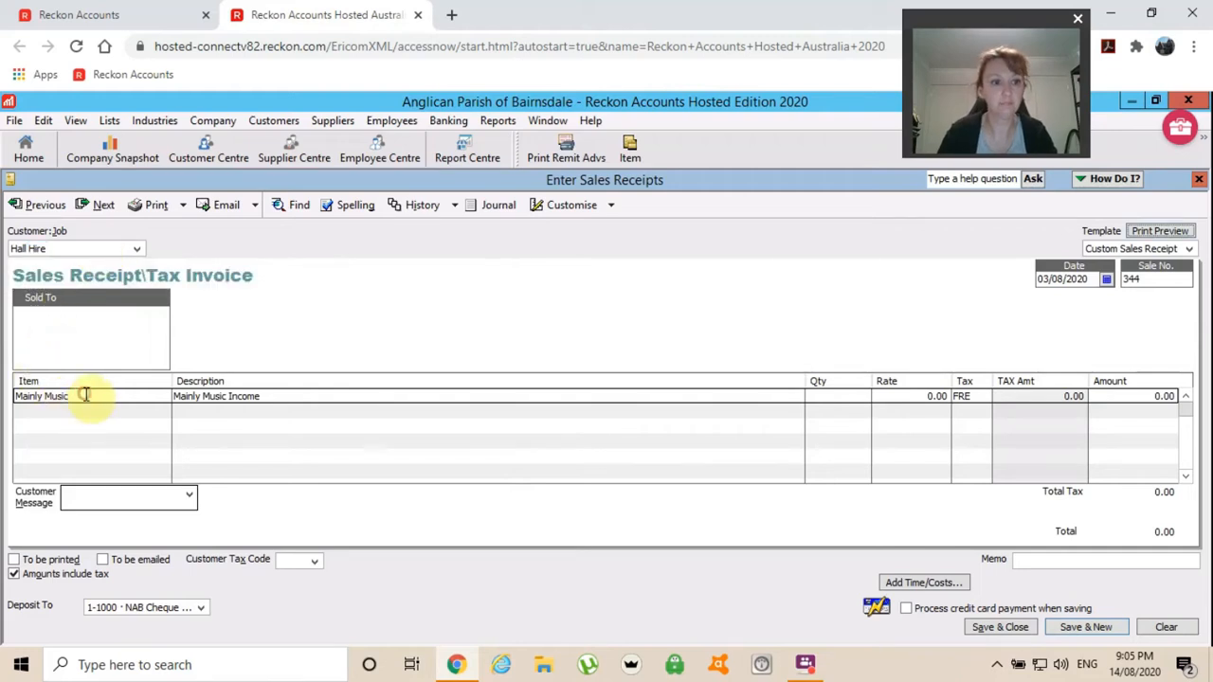
Set the first line's item to Hall Hire.
click(84, 395)
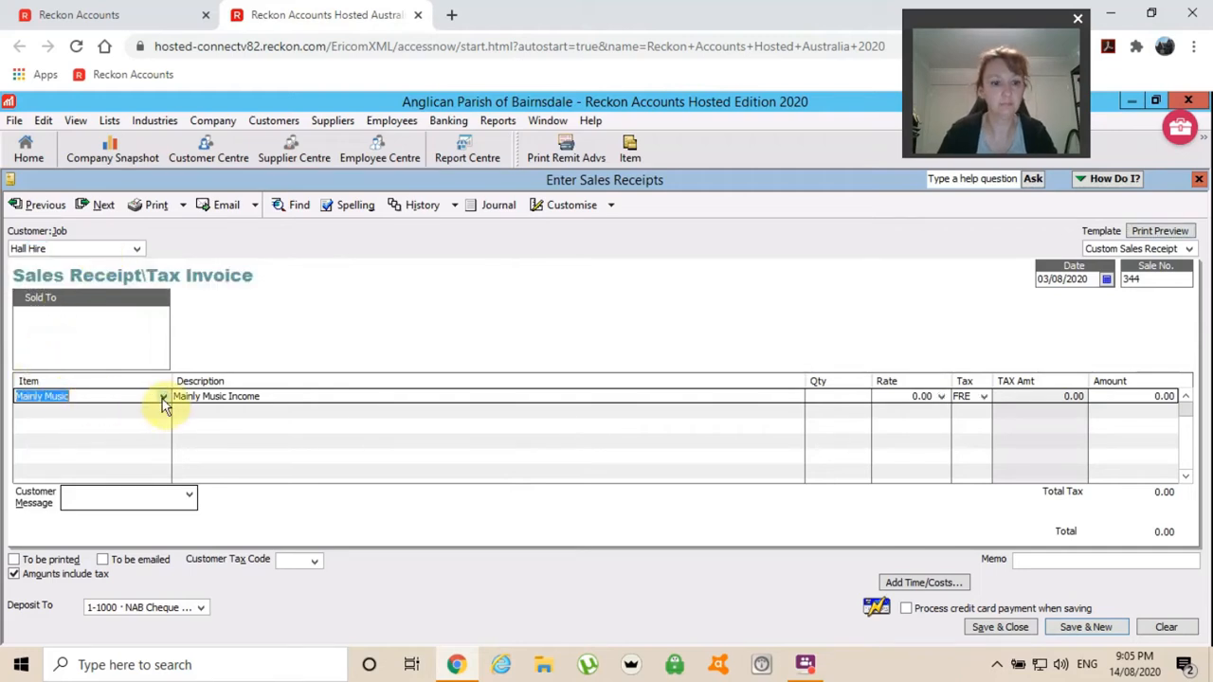
text(Hall Hire)
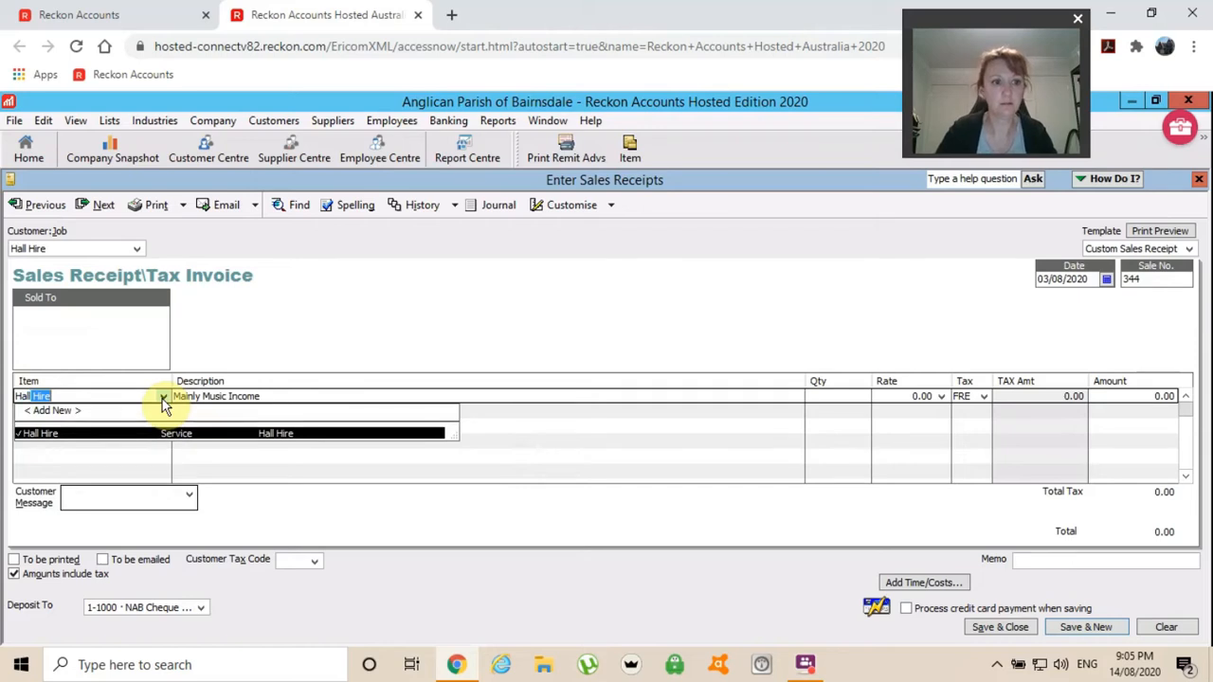
key(Tab)
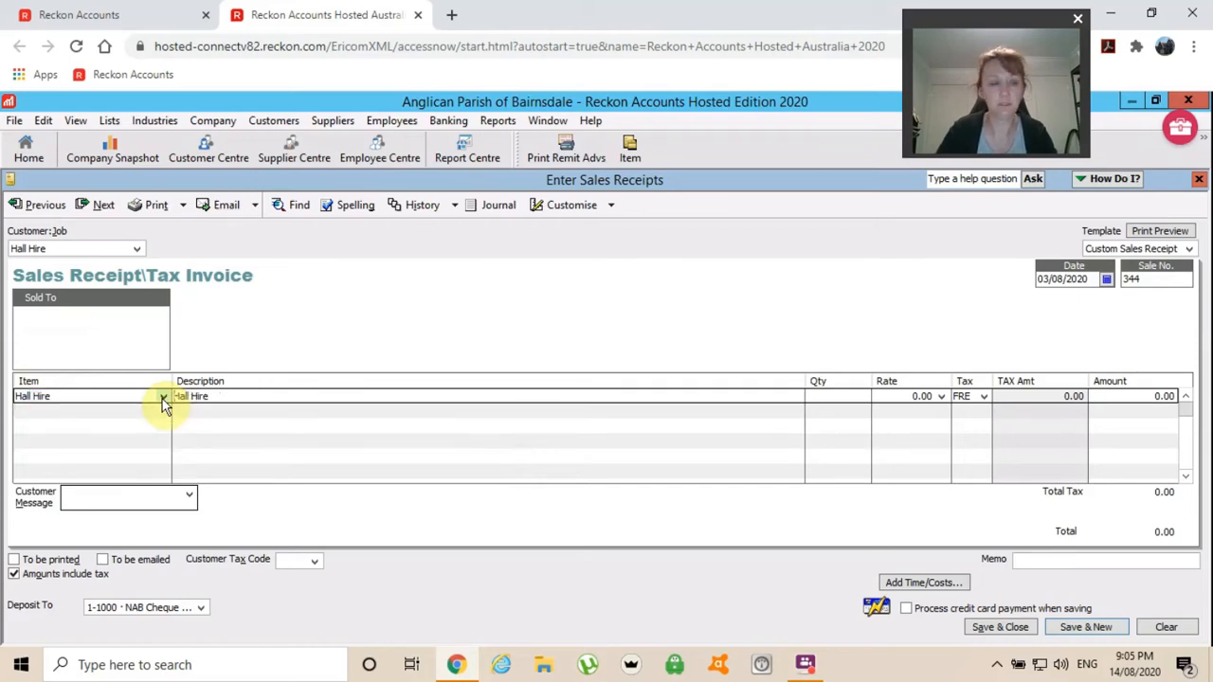
Check the customer list and keep Hall Hire as the customer.
click(139, 248)
click(138, 247)
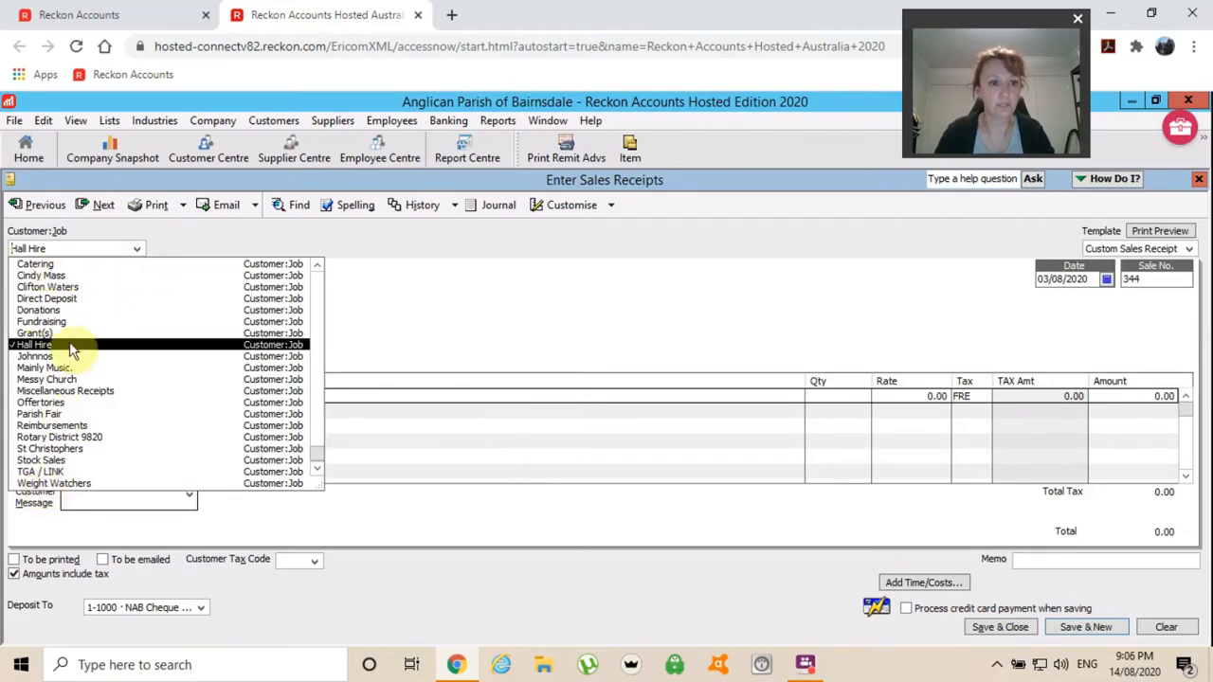
scroll(175, 342, up, 2)
scroll(175, 342, up, 3)
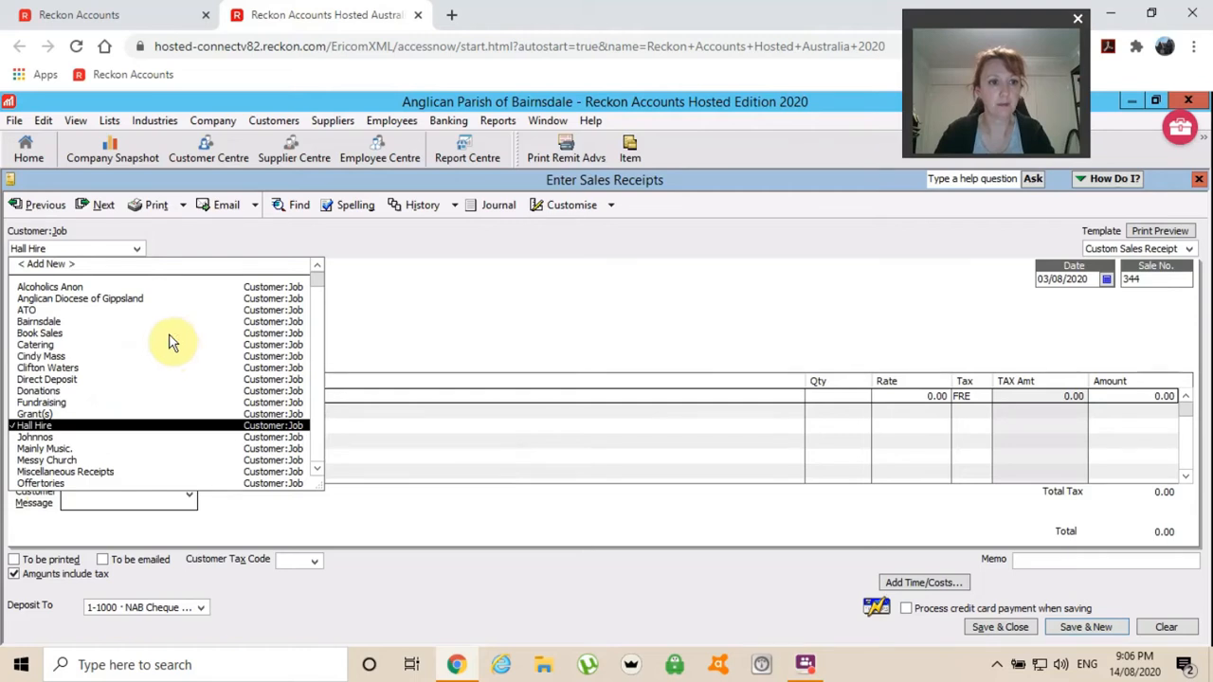
click(415, 301)
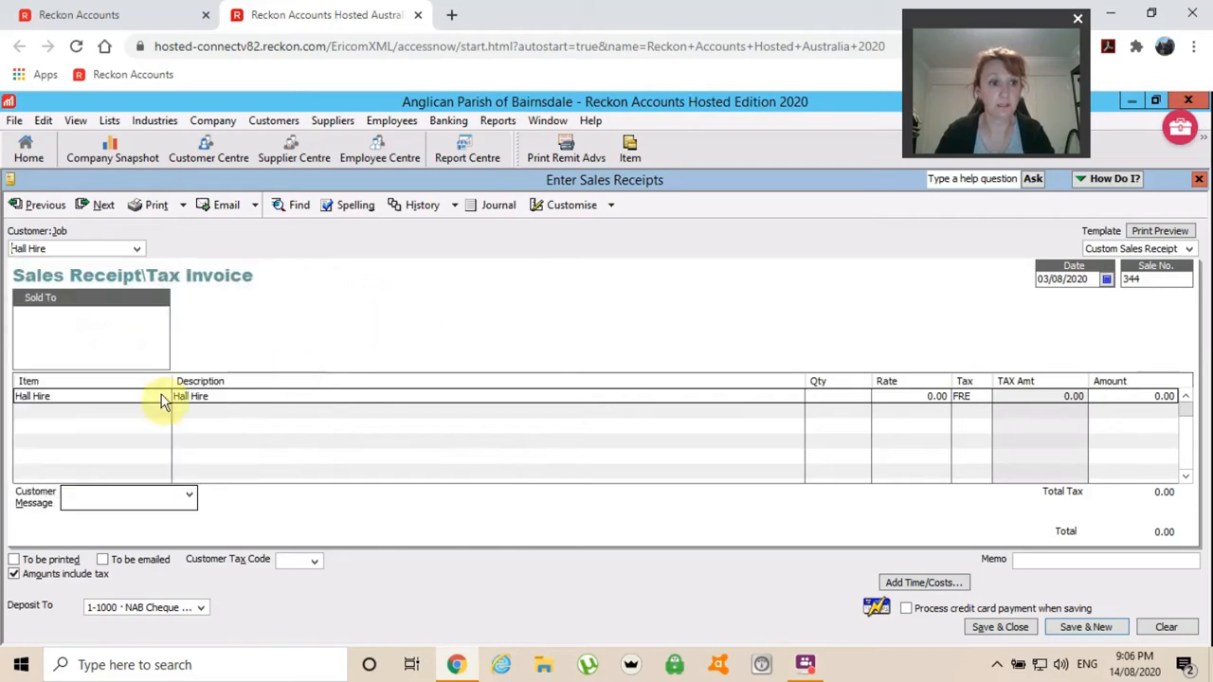
Change the receipt line's item to Arch Allow.
click(80, 398)
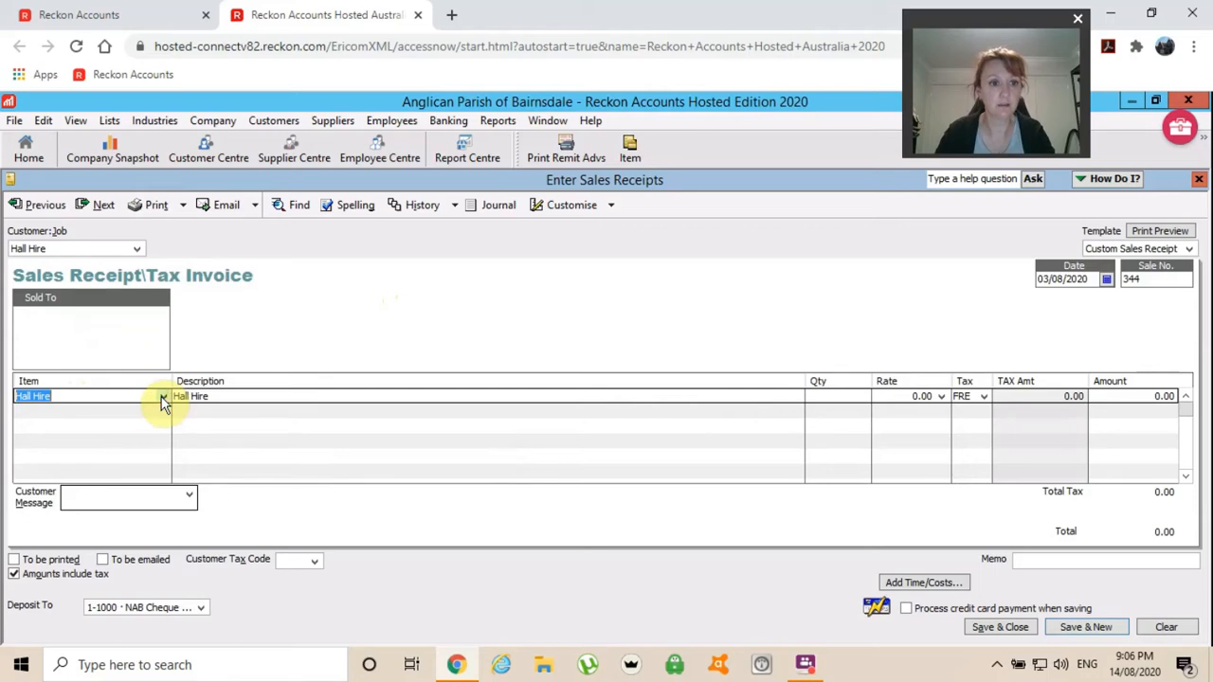
click(162, 398)
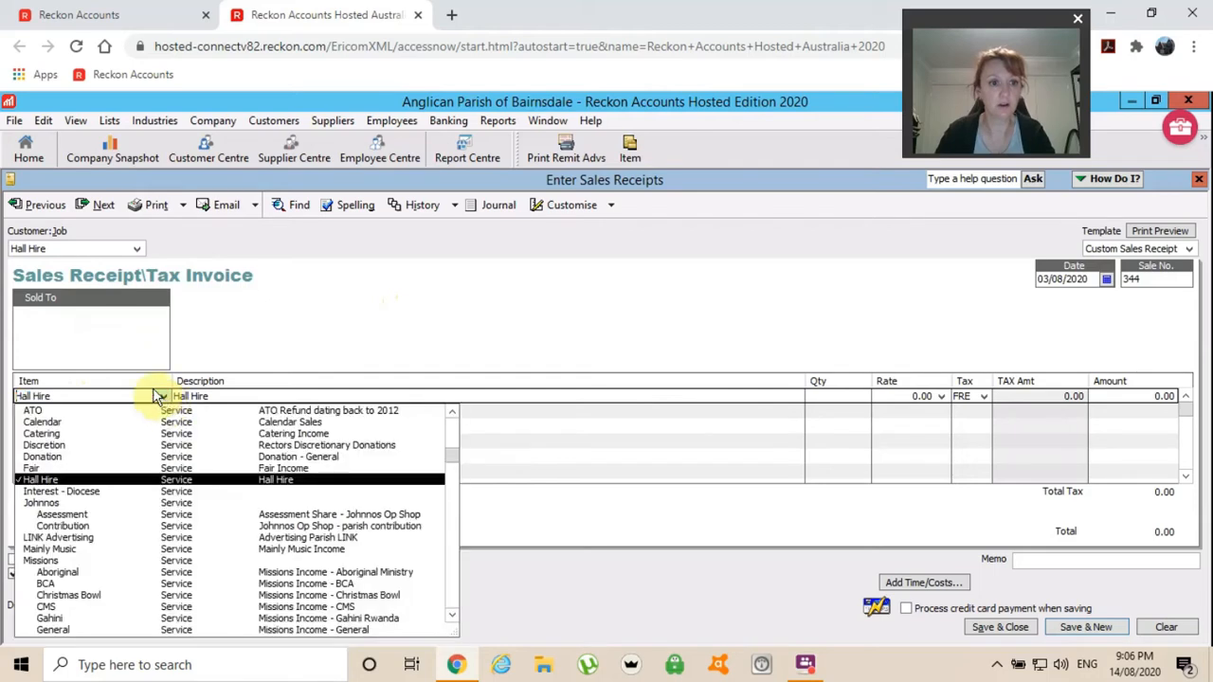
click(450, 417)
click(450, 417)
click(450, 417)
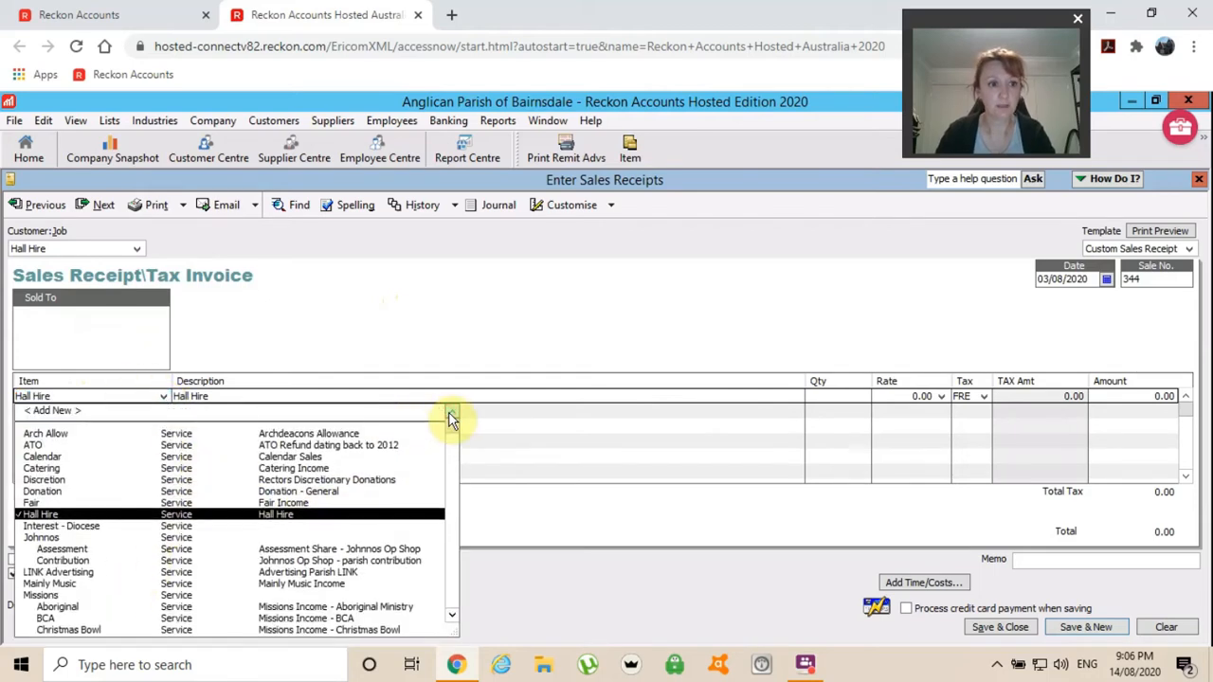
click(58, 433)
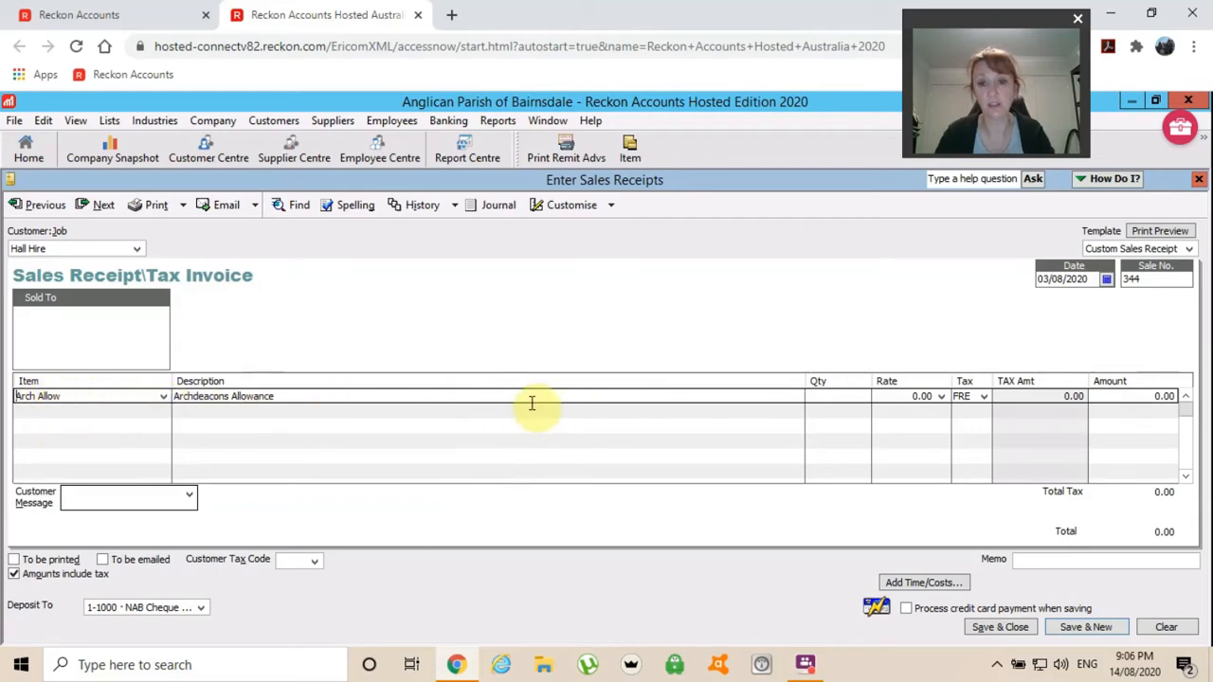
Switch the receipt's customer from Hall Hire to Anglican Diocese of Gippsland.
click(109, 247)
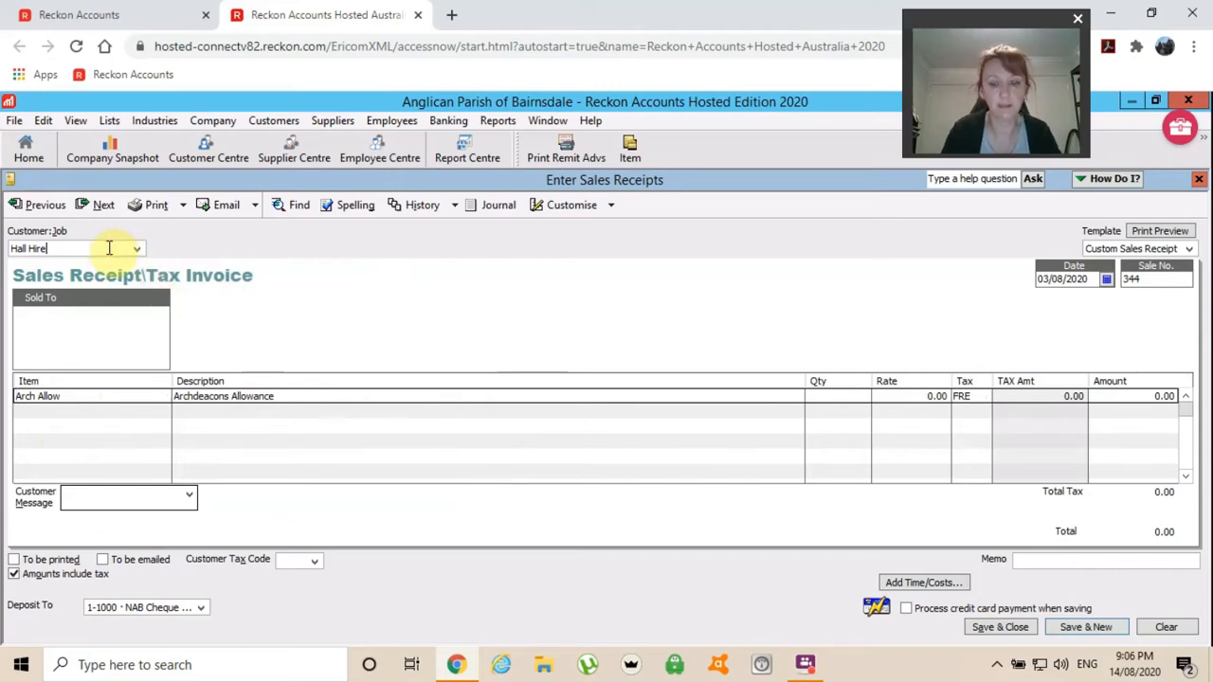
key(BackSpace)
key(BackSpace)
key(BackSpace)
key(BackSpace)
key(BackSpace)
key(BackSpace)
key(BackSpace)
key(BackSpace)
key(BackSpace)
text(Anglican Diocese of Gippsland)
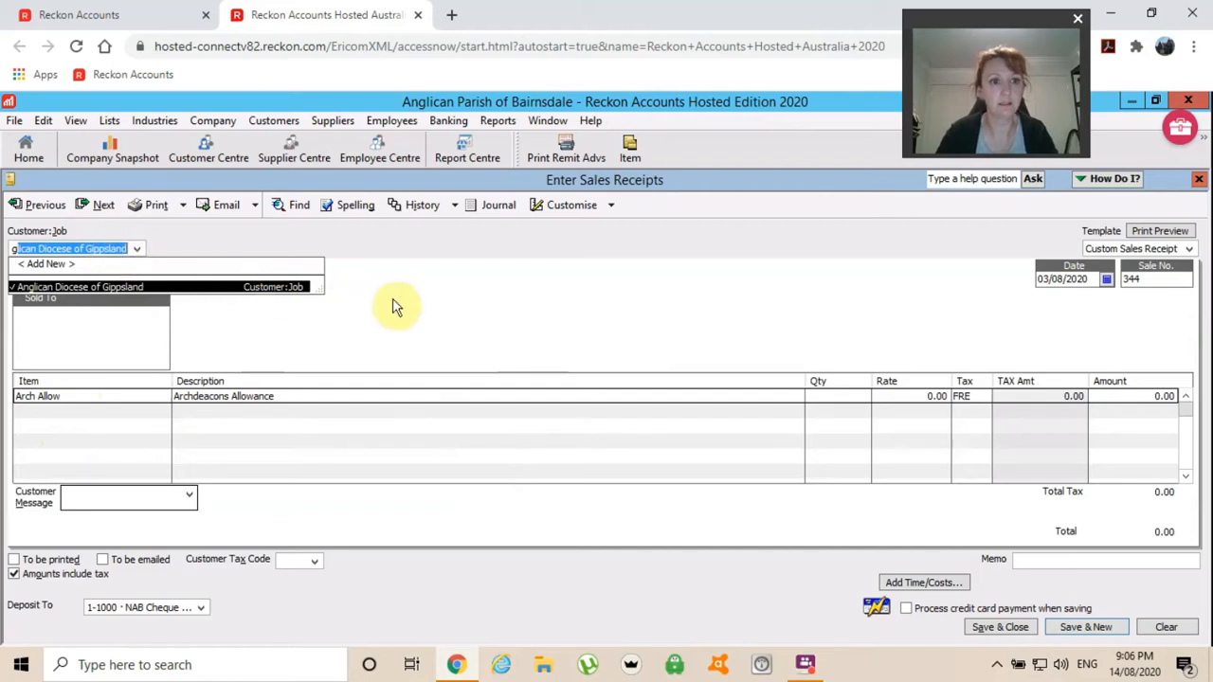
key(Tab)
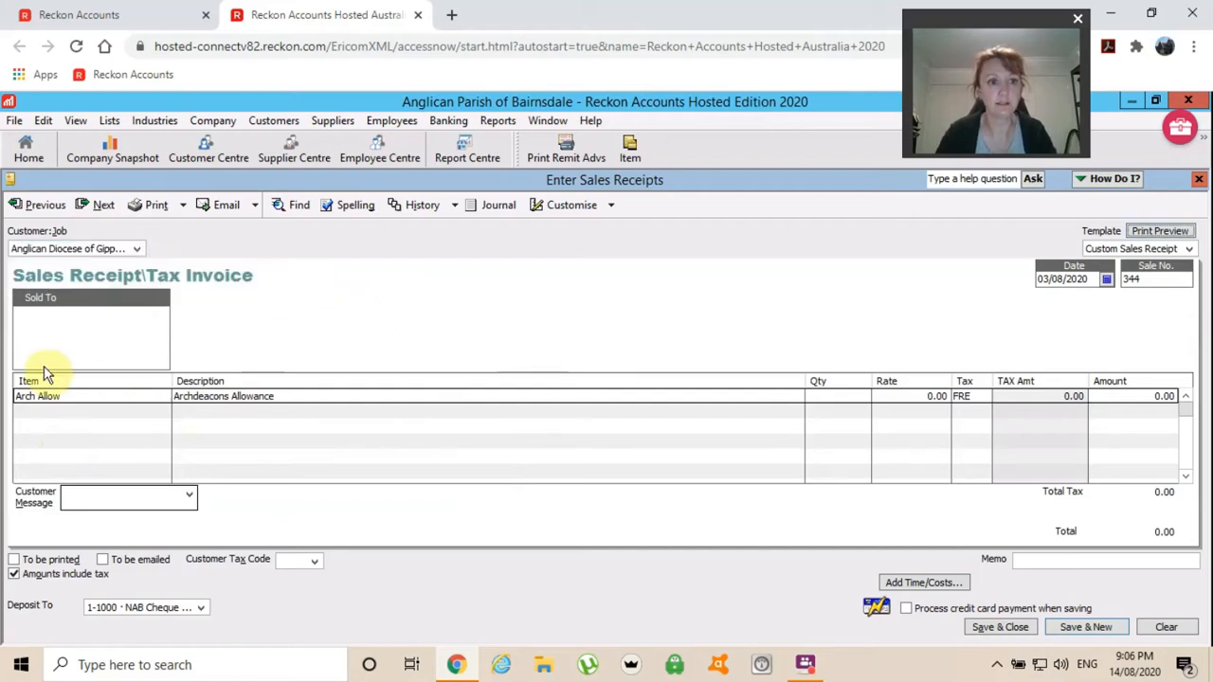
click(168, 396)
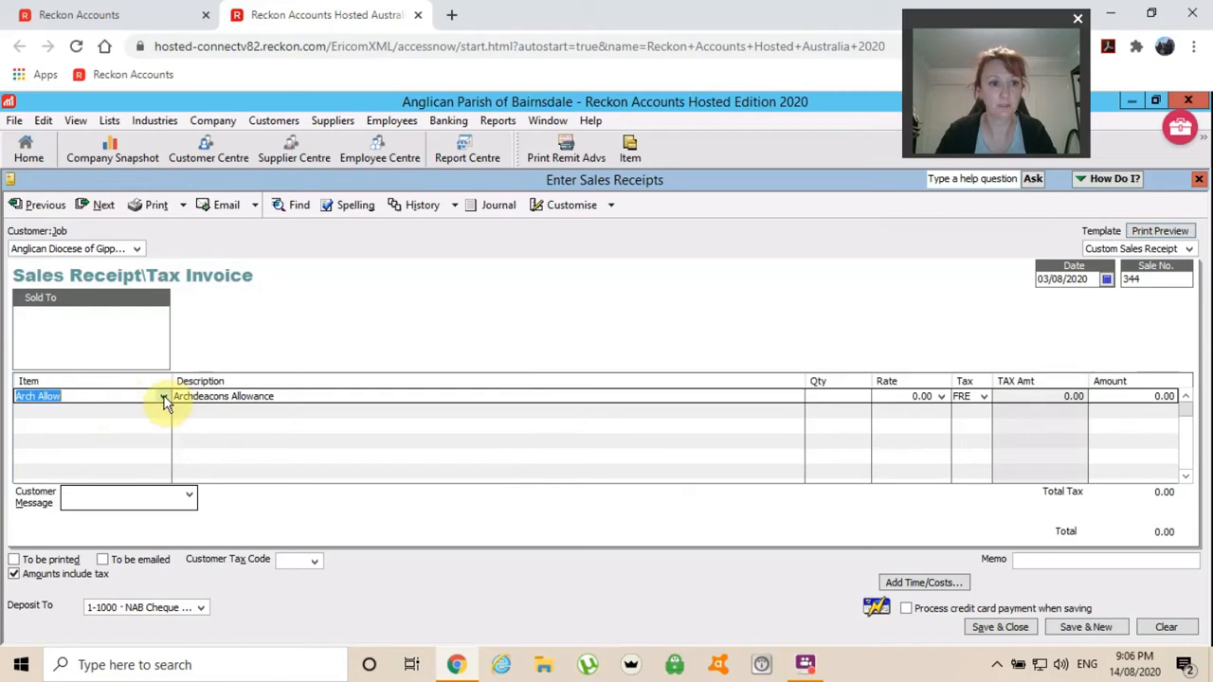
Browse the item list from ATO down to Windows, then return to Arch Allow.
click(165, 399)
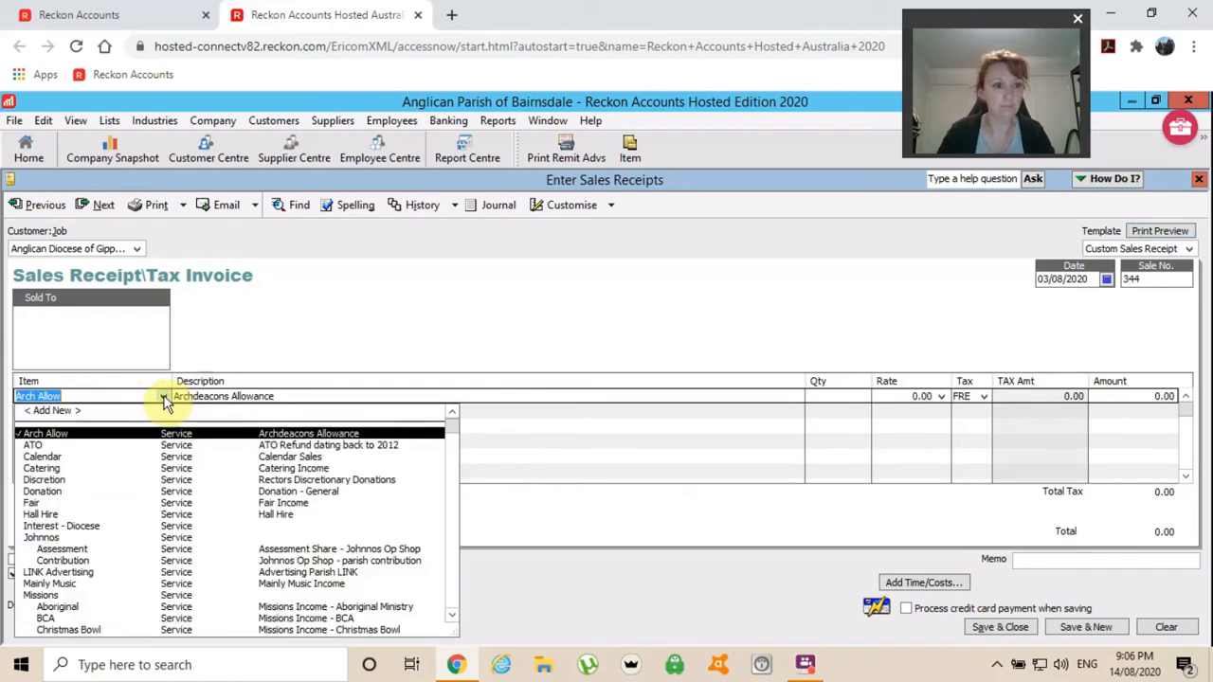
key(Down)
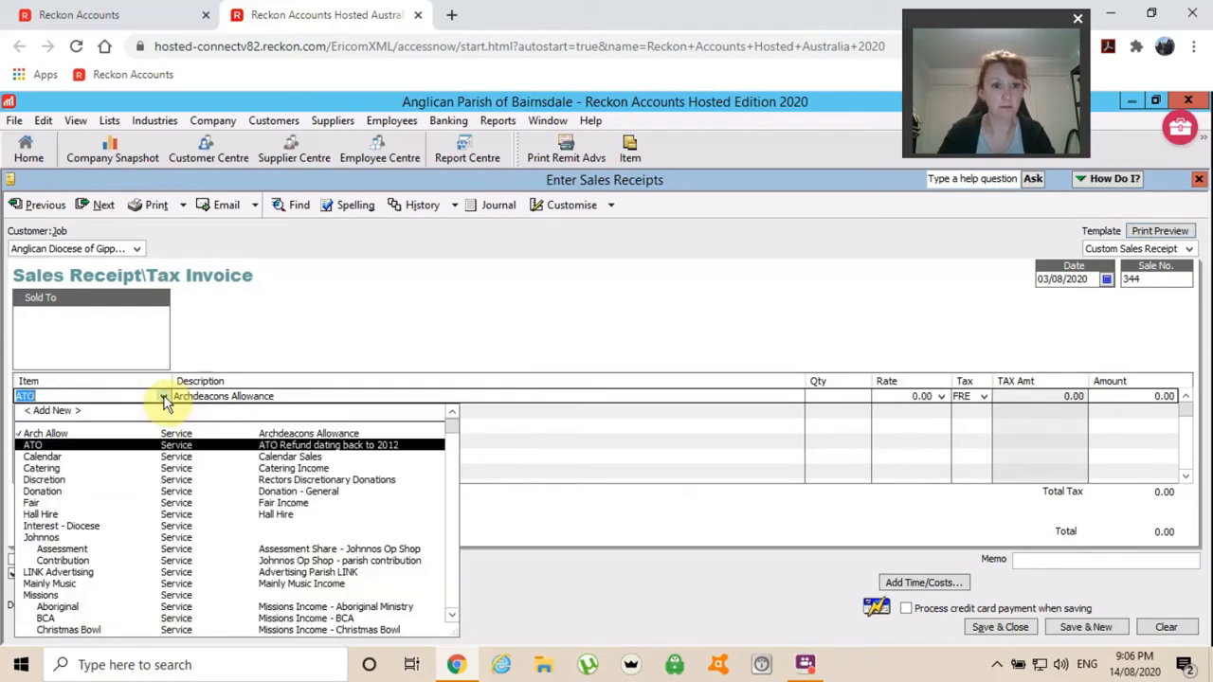
key(Down)
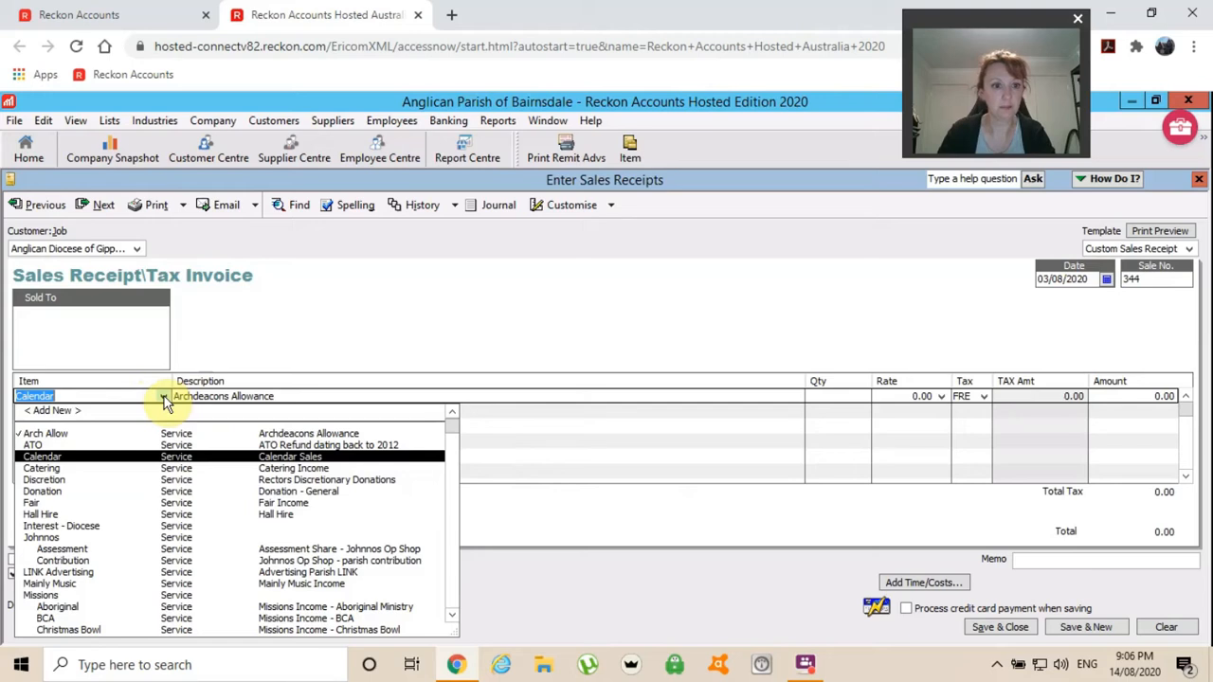
key(Down)
key(Down)
key(Down)
key(Down)
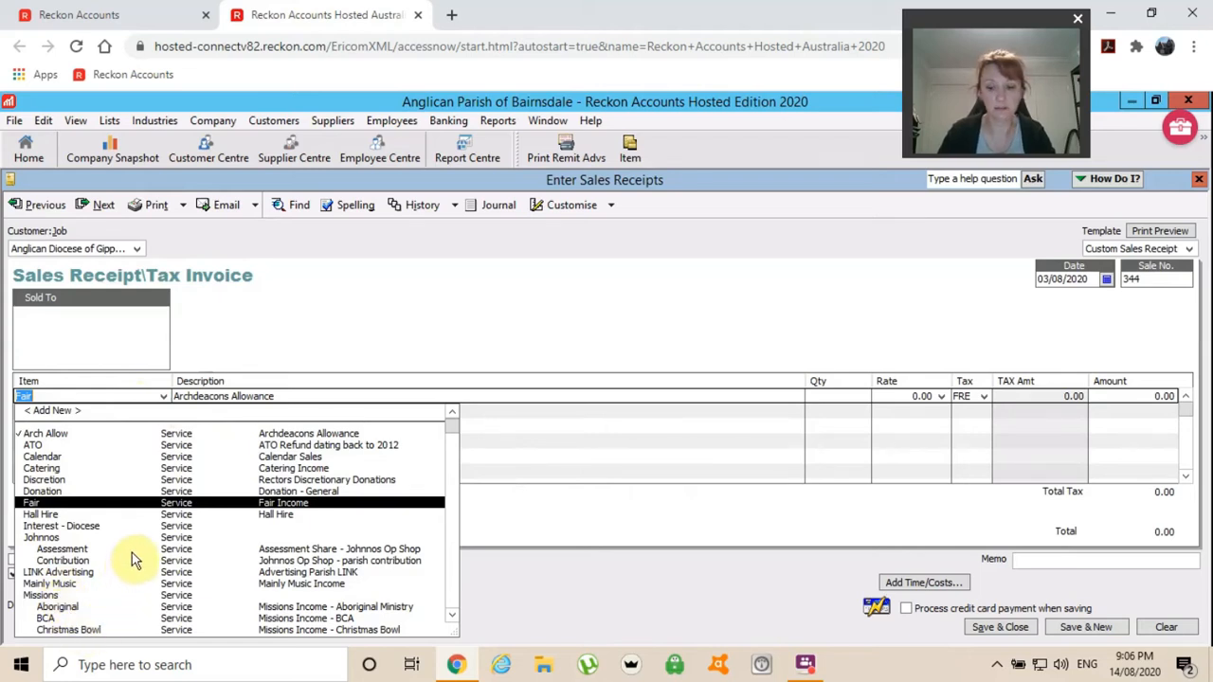
key(Down)
key(Down)
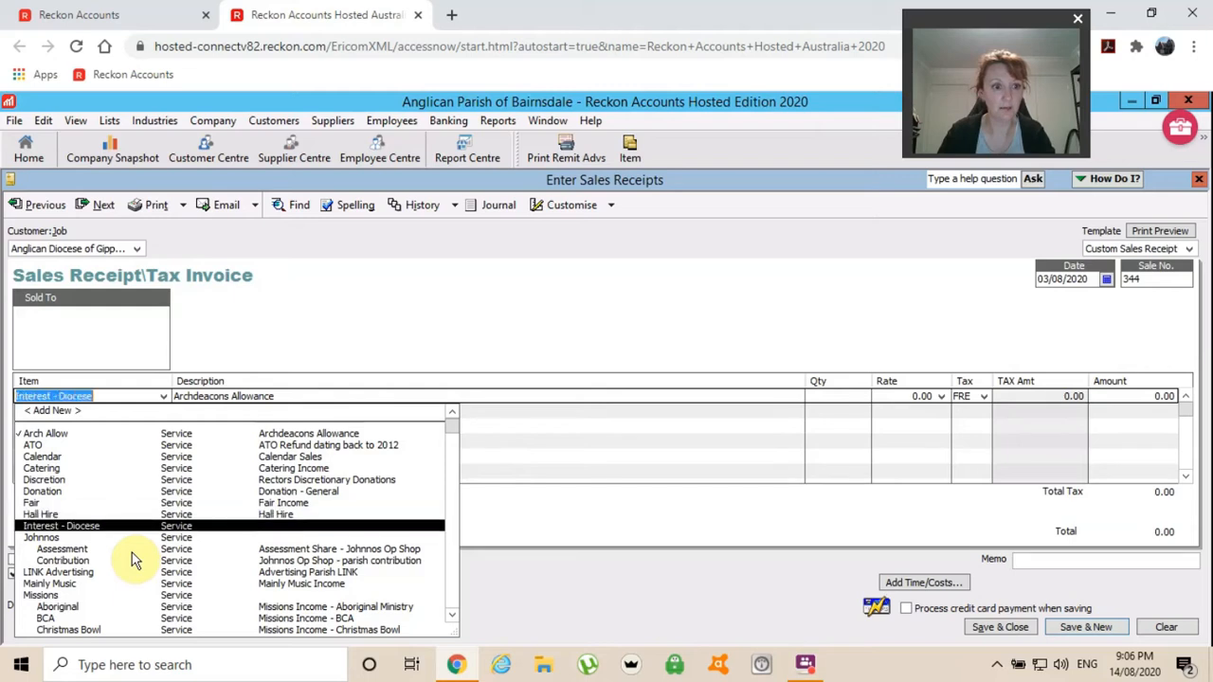
key(Down)
key(Down)
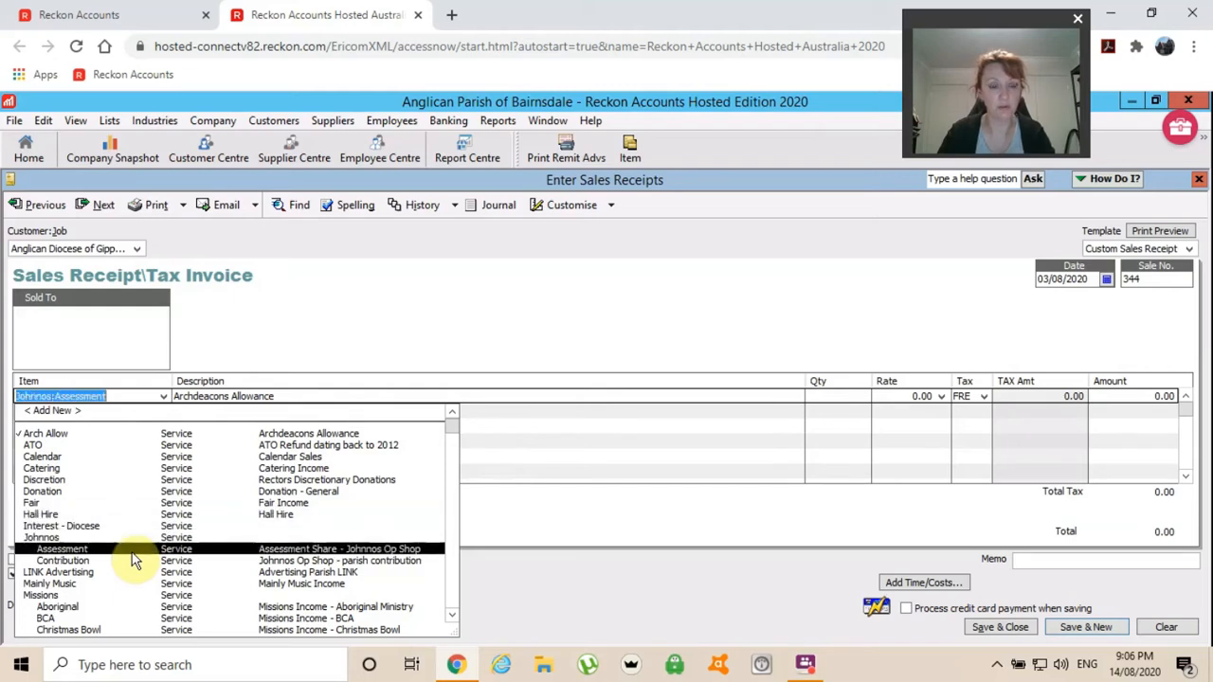
key(Down)
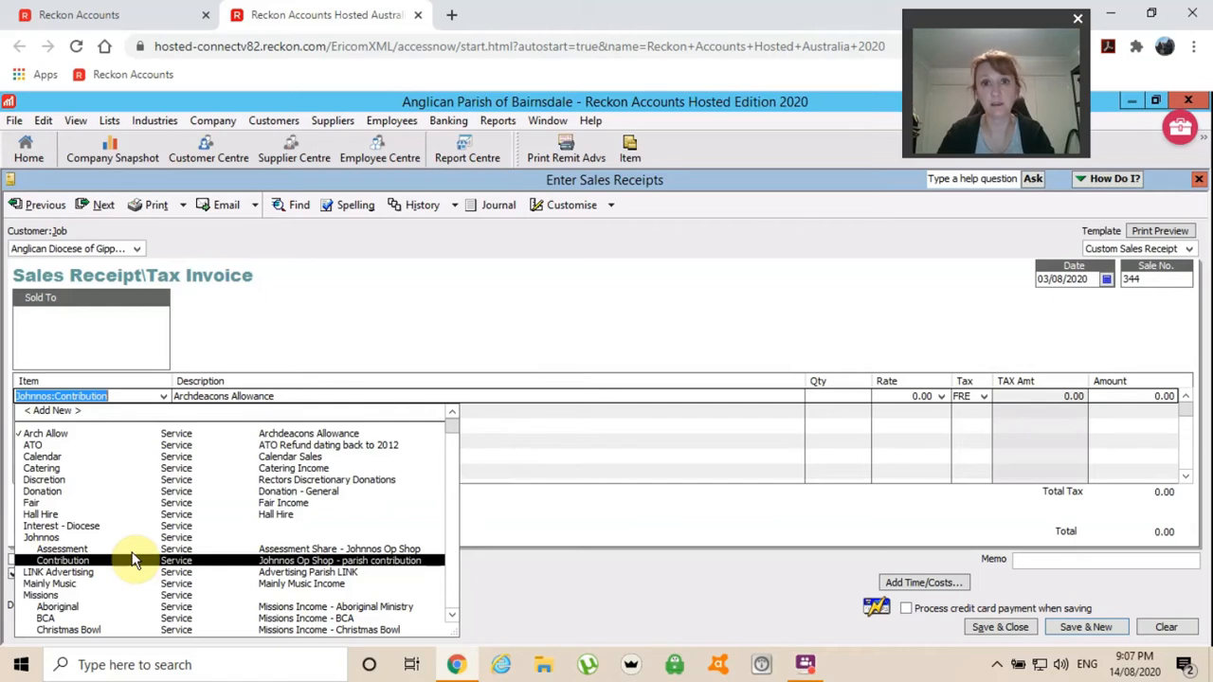
key(Down)
key(Down)
key(Down)
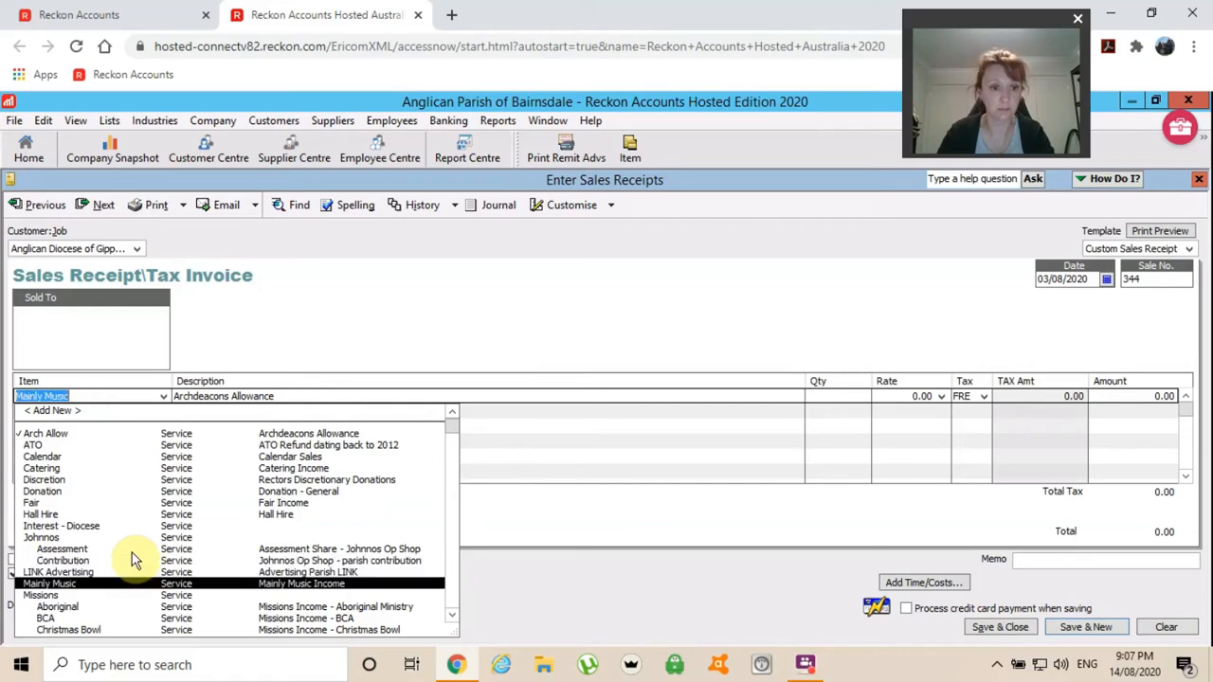
key(Down)
key(Down)
key(Down)
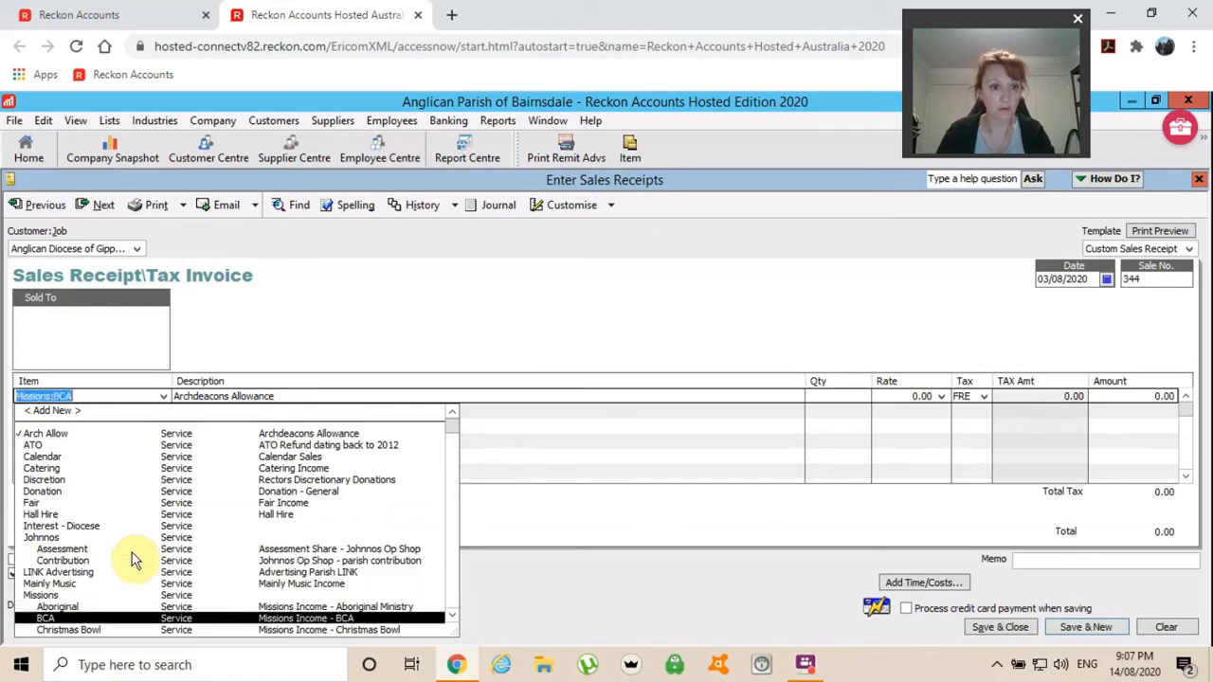
key(Down)
key(Down)
key(Down)
key(Down)
key(Down)
key(Down)
key(Down)
key(Down)
key(Down)
key(Down)
key(Down)
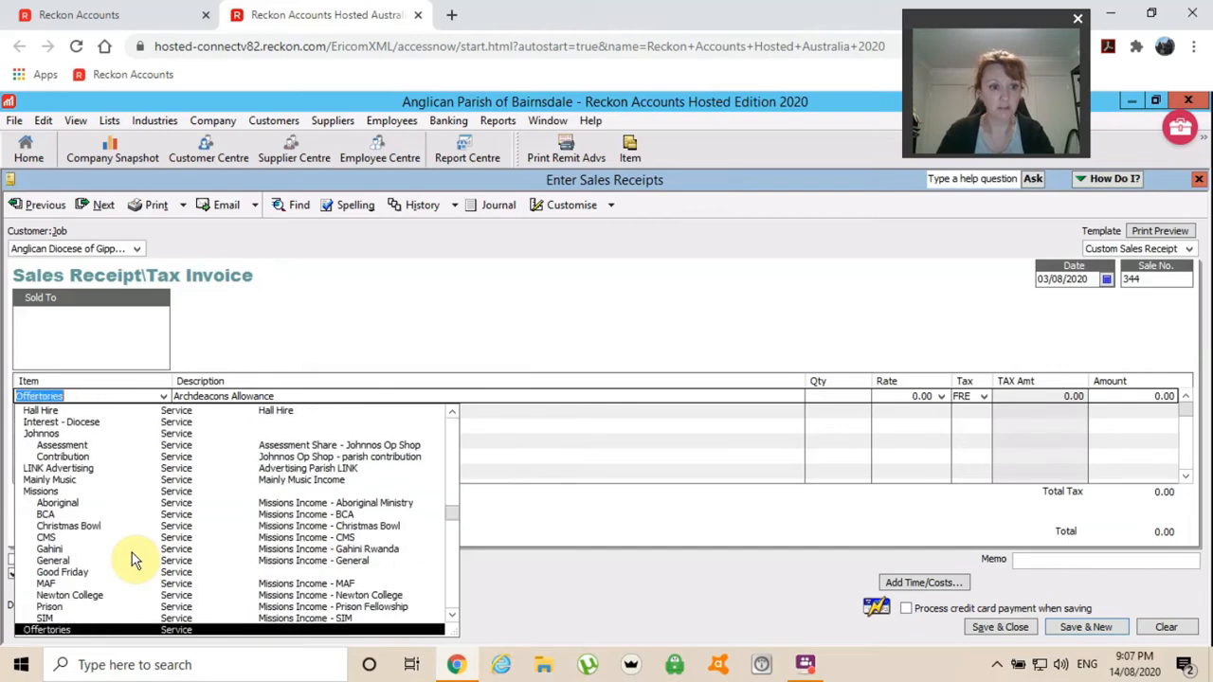
key(Down)
key(Down)
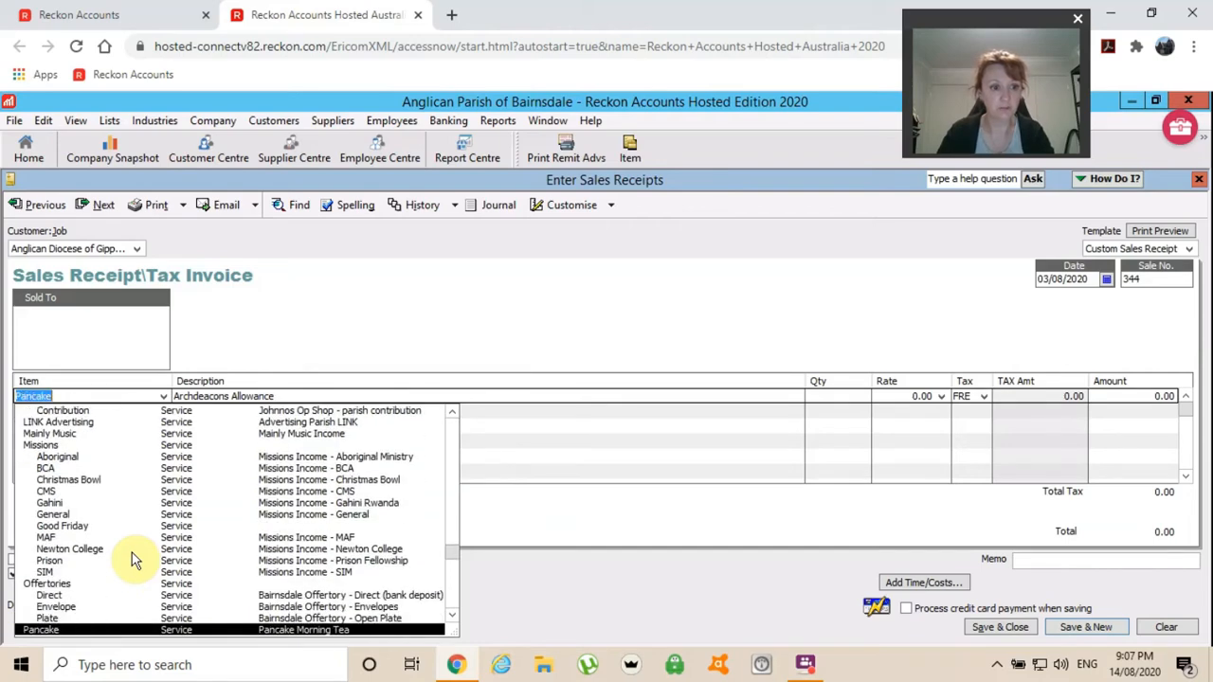
key(Down)
key(Down)
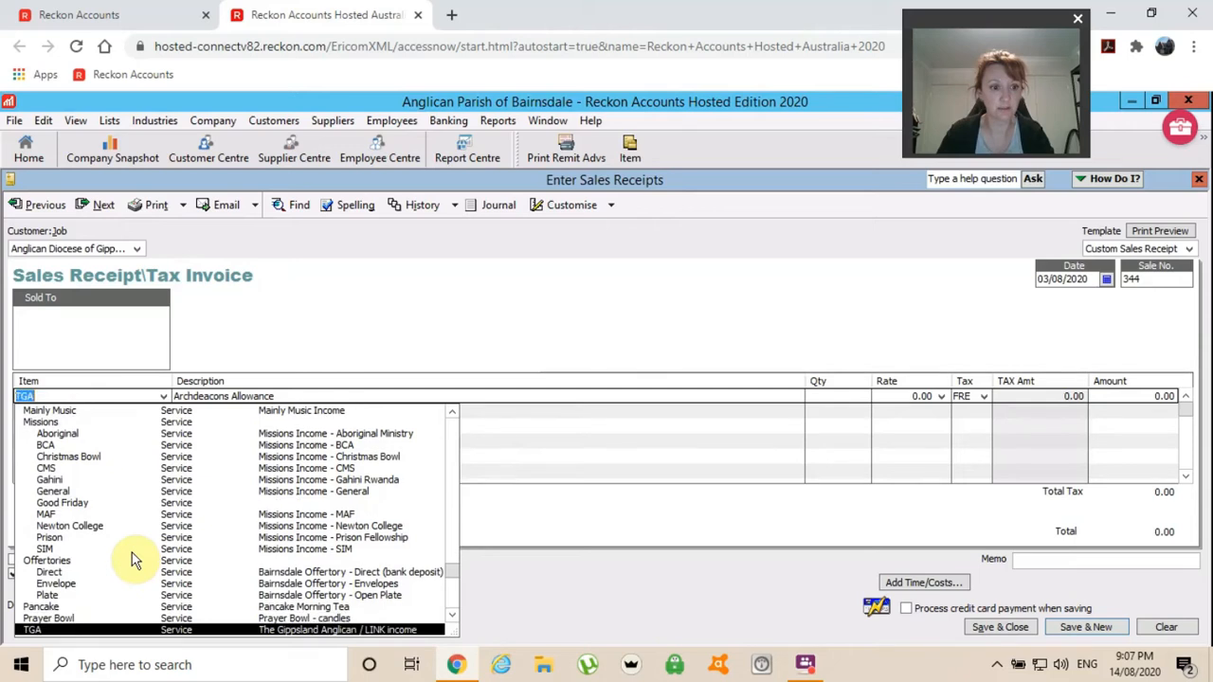
key(Down)
key(Up)
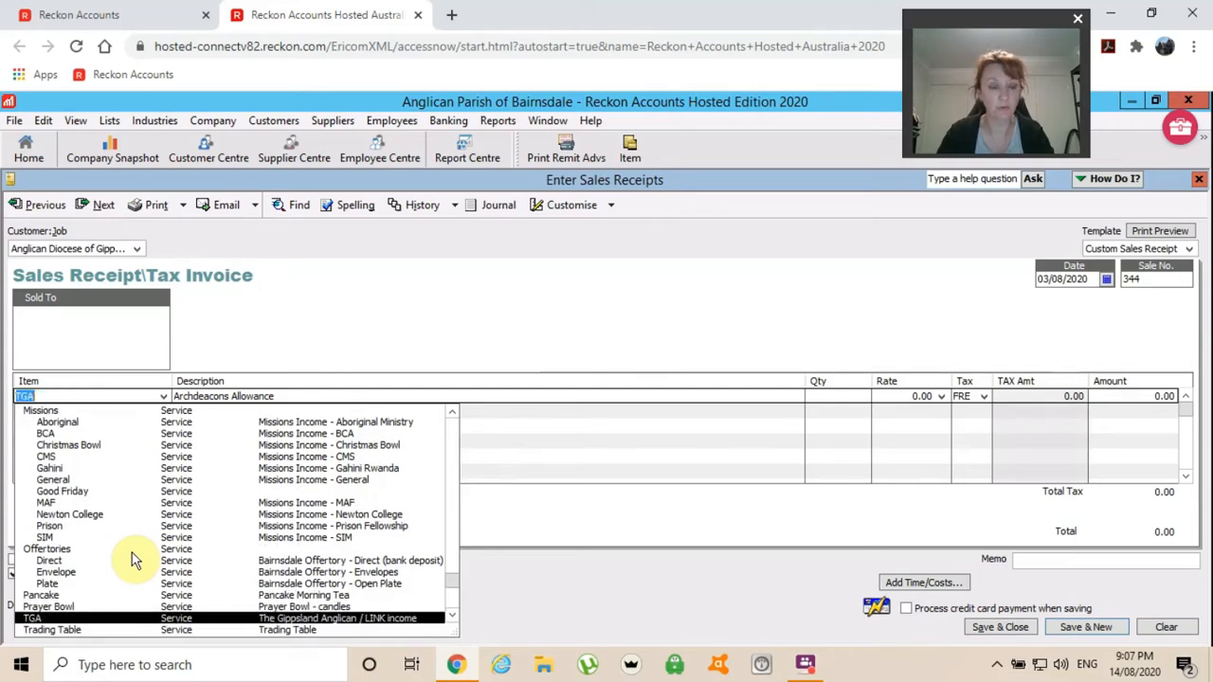
key(Down)
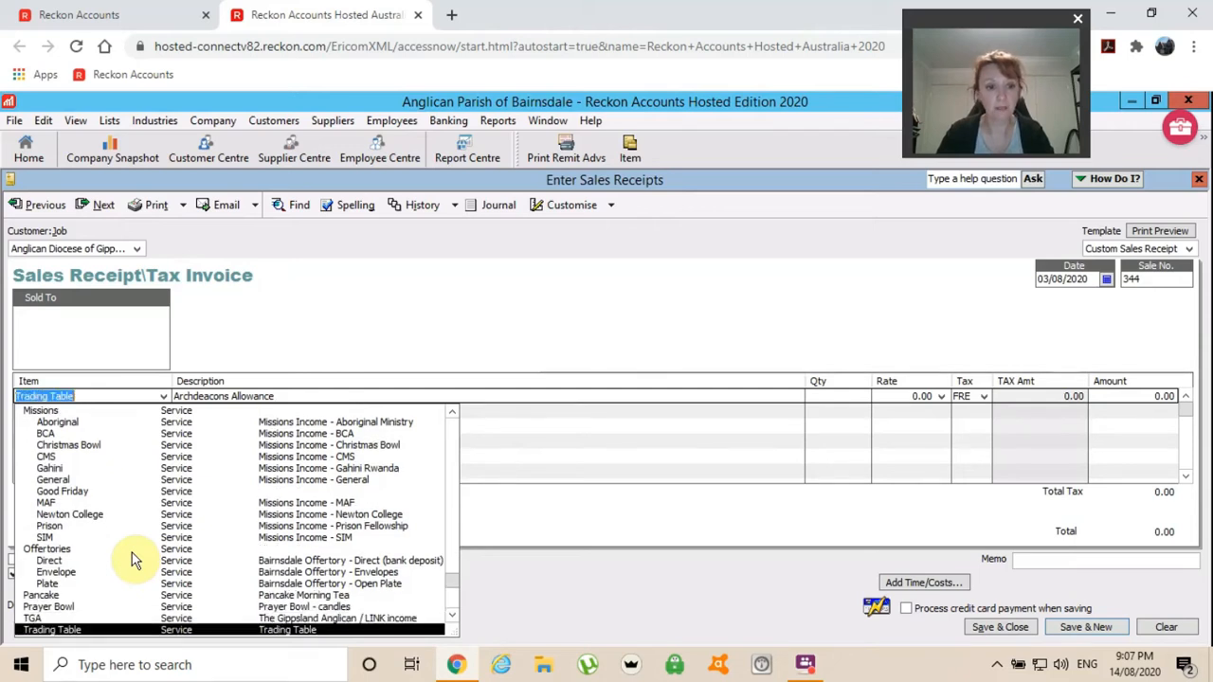
key(Down)
key(Down)
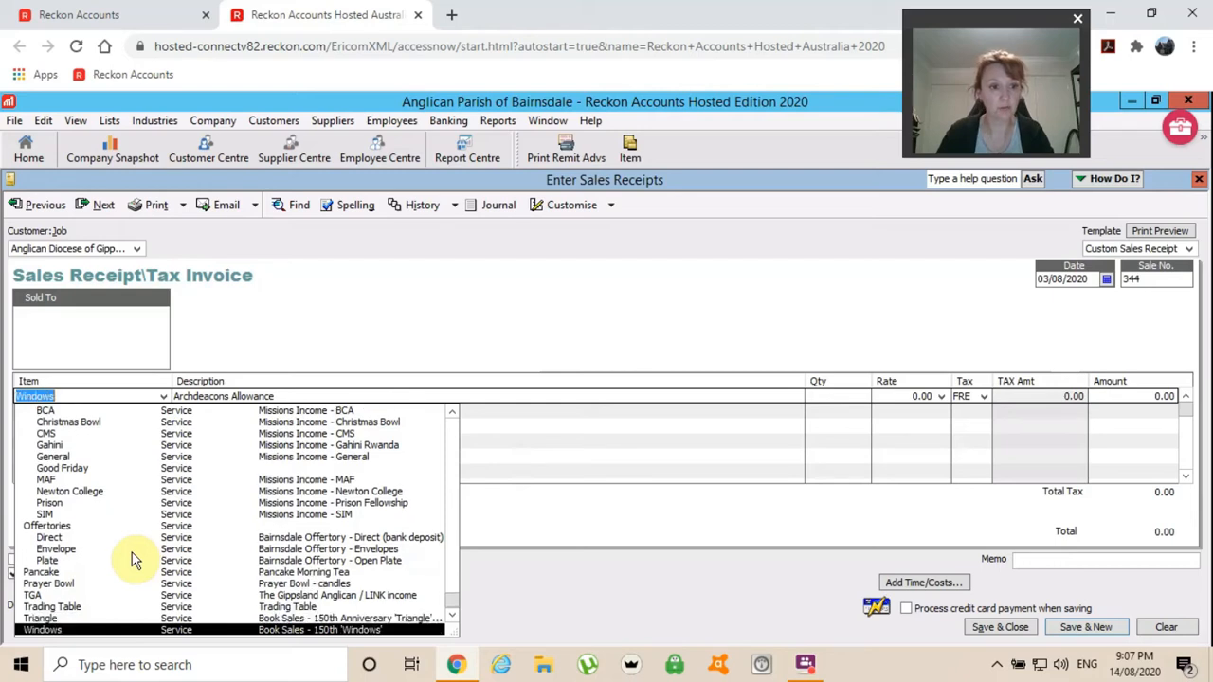
key(Up)
key(Up)
key(Up)
key(Up)
key(Up)
key(Up)
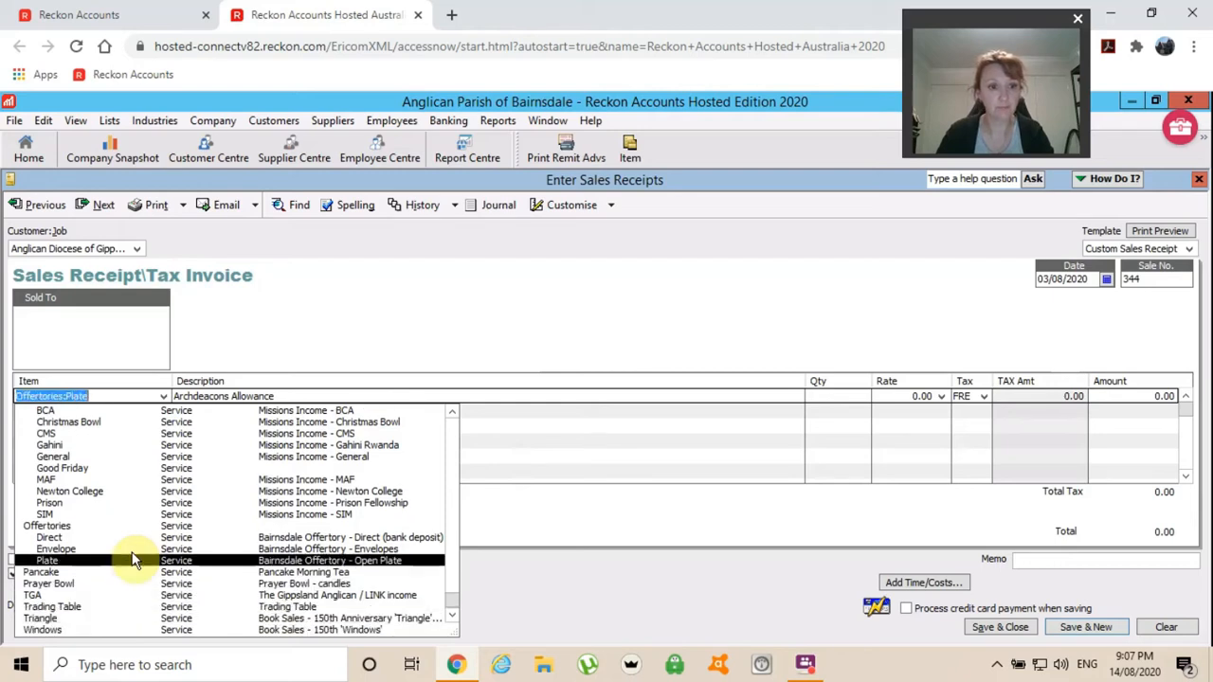
key(Up)
key(Up)
key(Up)
key(Up)
key(Up)
key(Up)
key(Up)
key(Up)
key(Up)
key(Up)
key(Up)
key(Up)
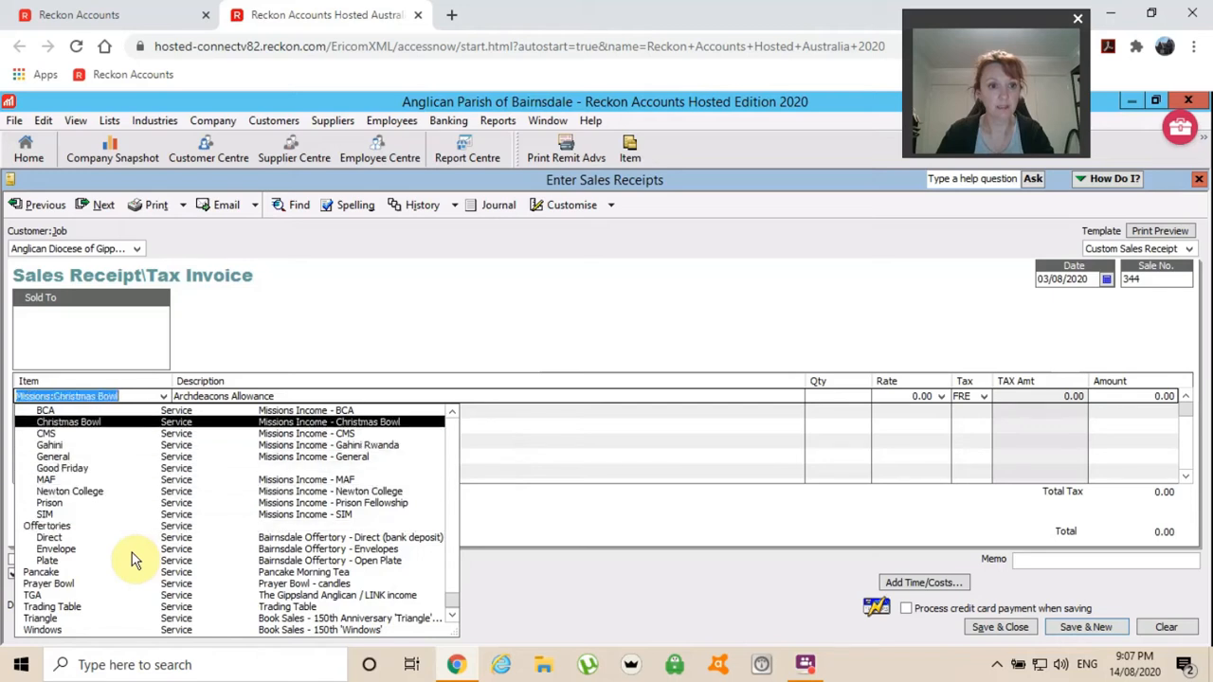
key(Up)
key(Up)
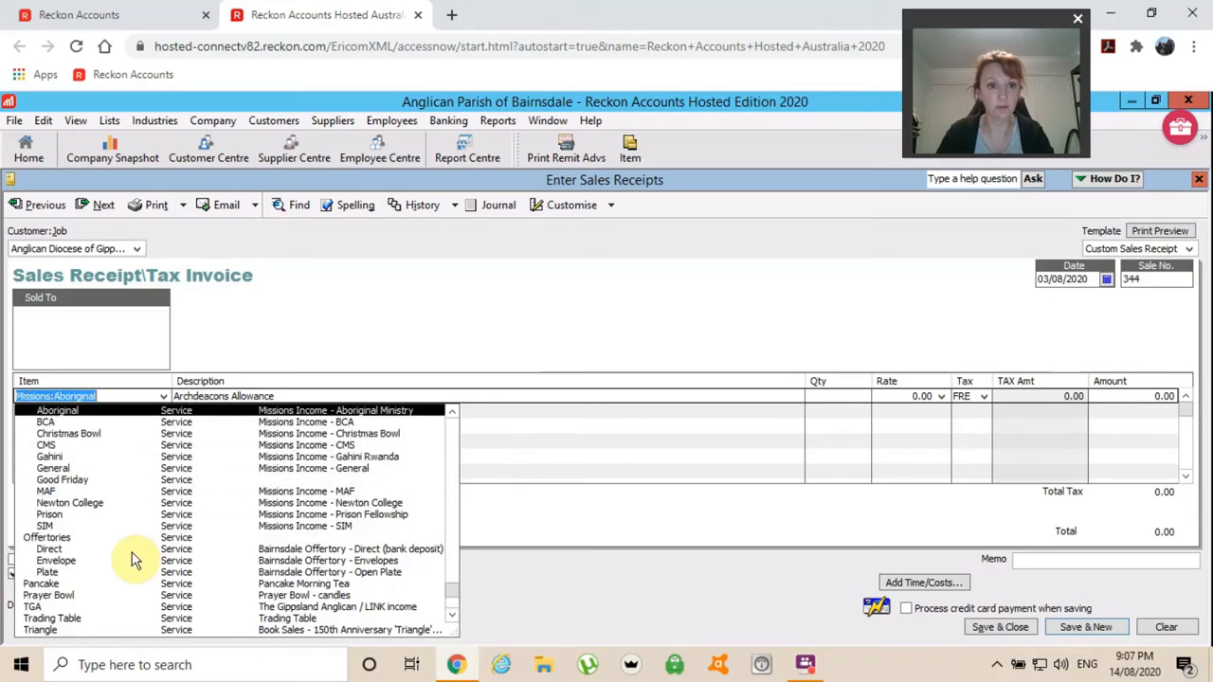
key(Up)
key(Up)
key(Up)
key(Up)
key(Up)
key(Up)
key(Up)
key(Up)
key(Up)
key(Up)
key(Up)
key(Up)
key(Up)
key(Up)
key(Up)
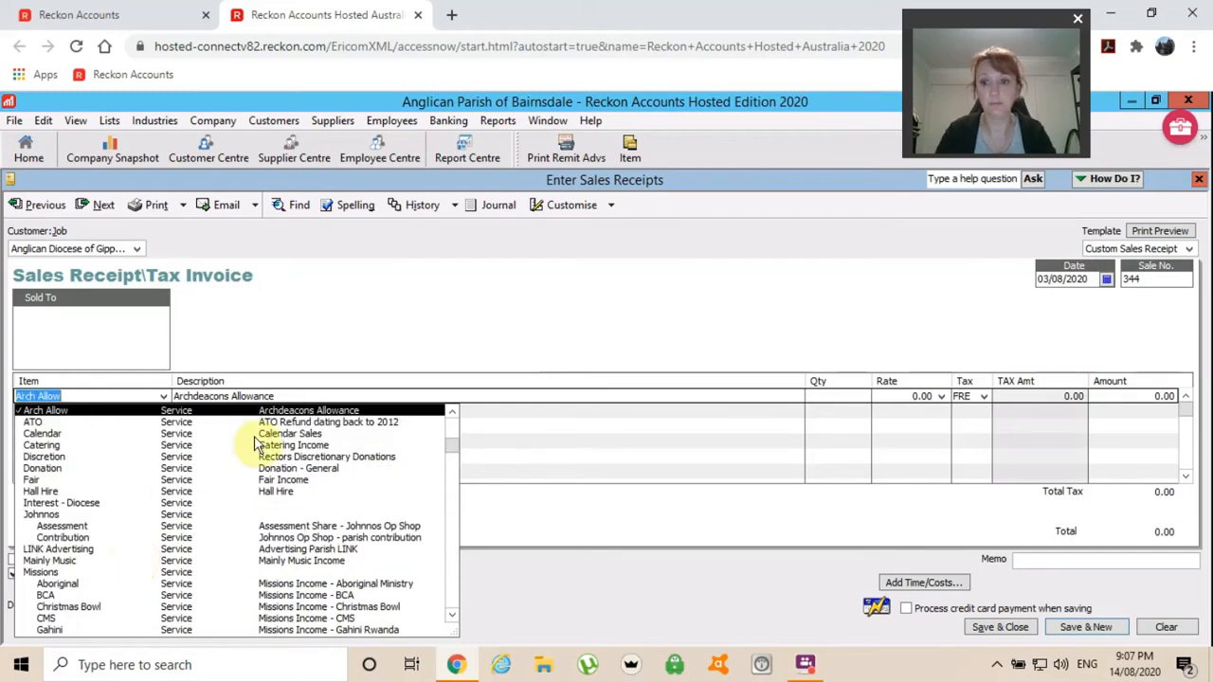
Clear unsaved receipt 344 and close the sales receipt form.
click(1151, 626)
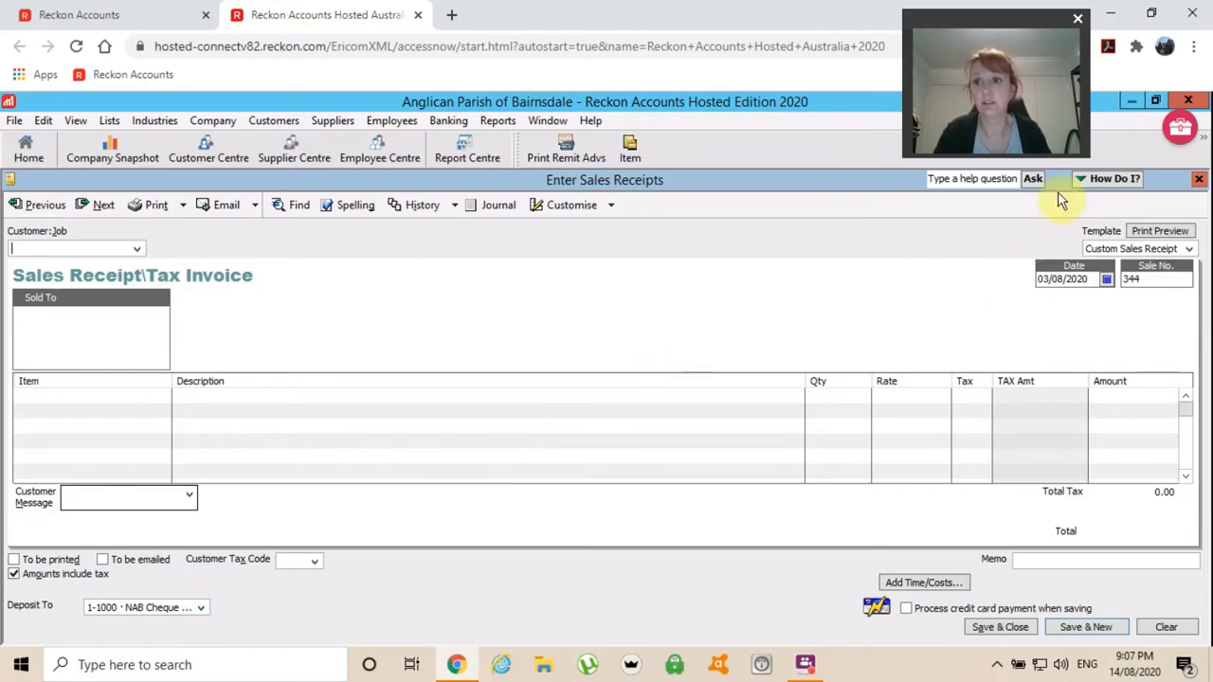
click(1198, 182)
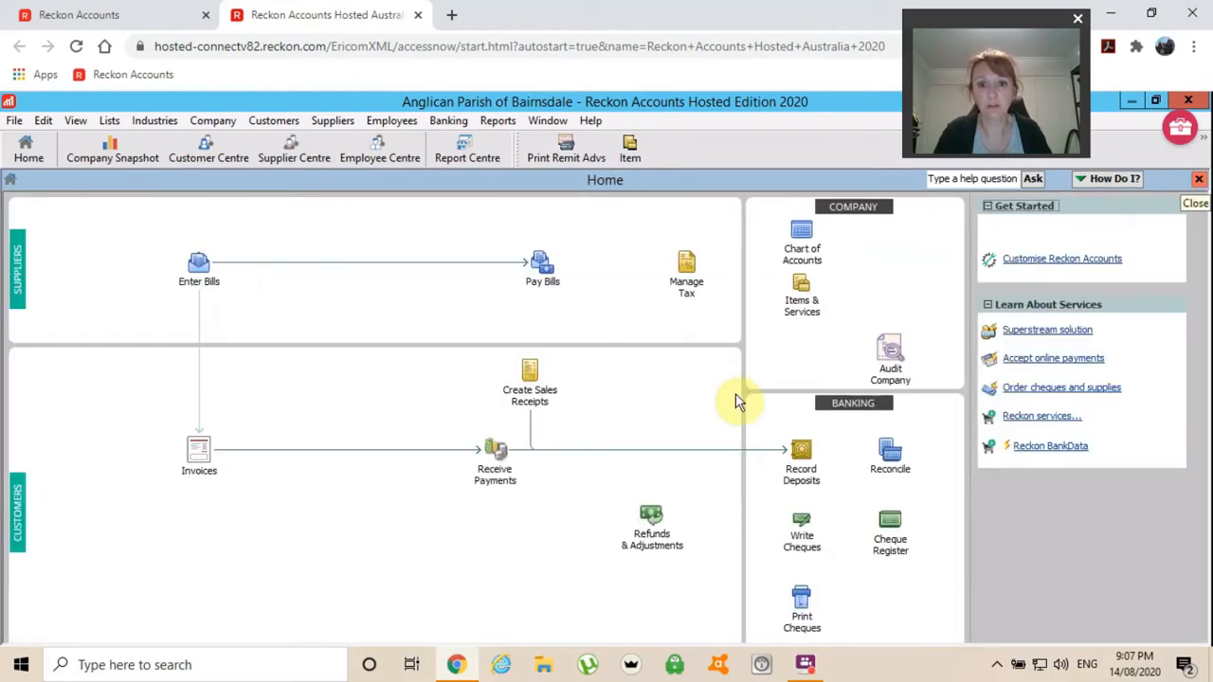
Start a new deposit with Direct Deposit as the first line's payer.
click(801, 474)
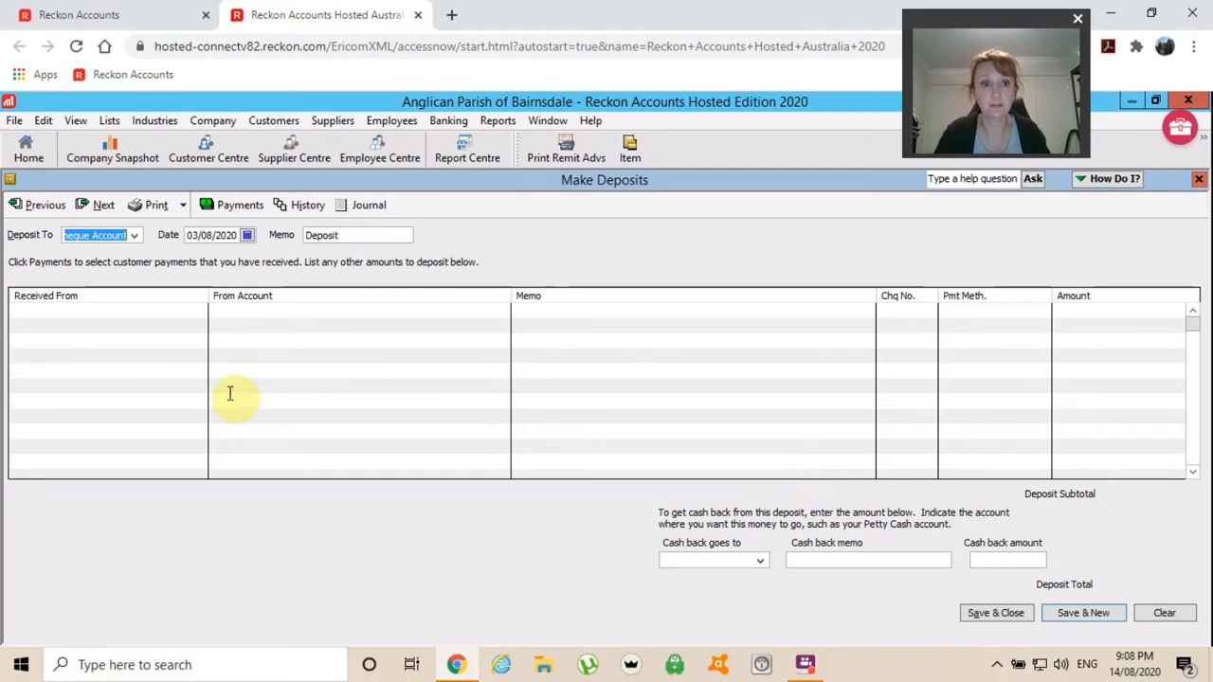
click(97, 311)
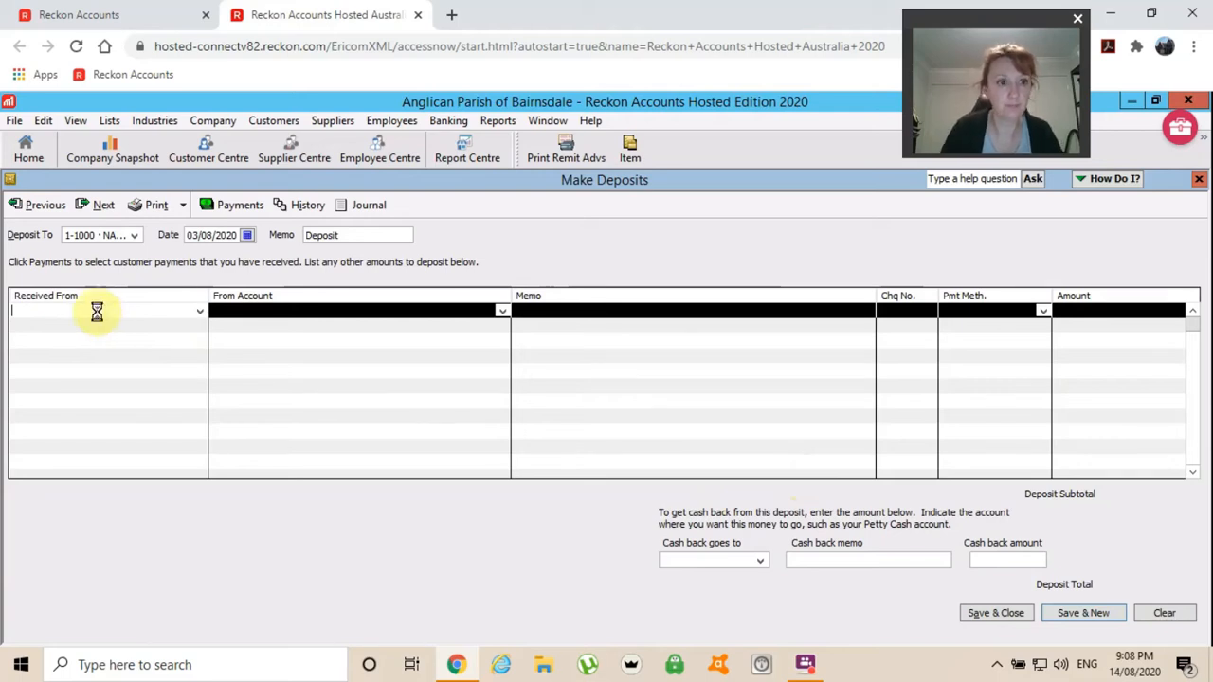
text(Diocesan Trust Account)
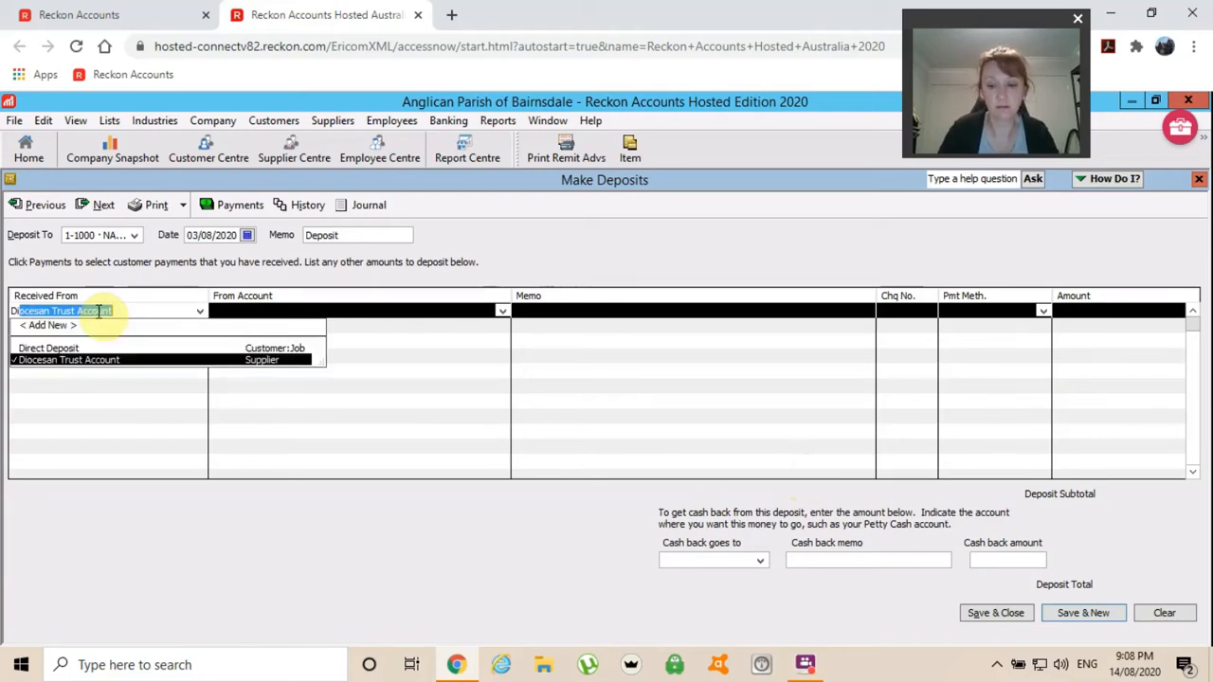
key(Up)
key(Tab)
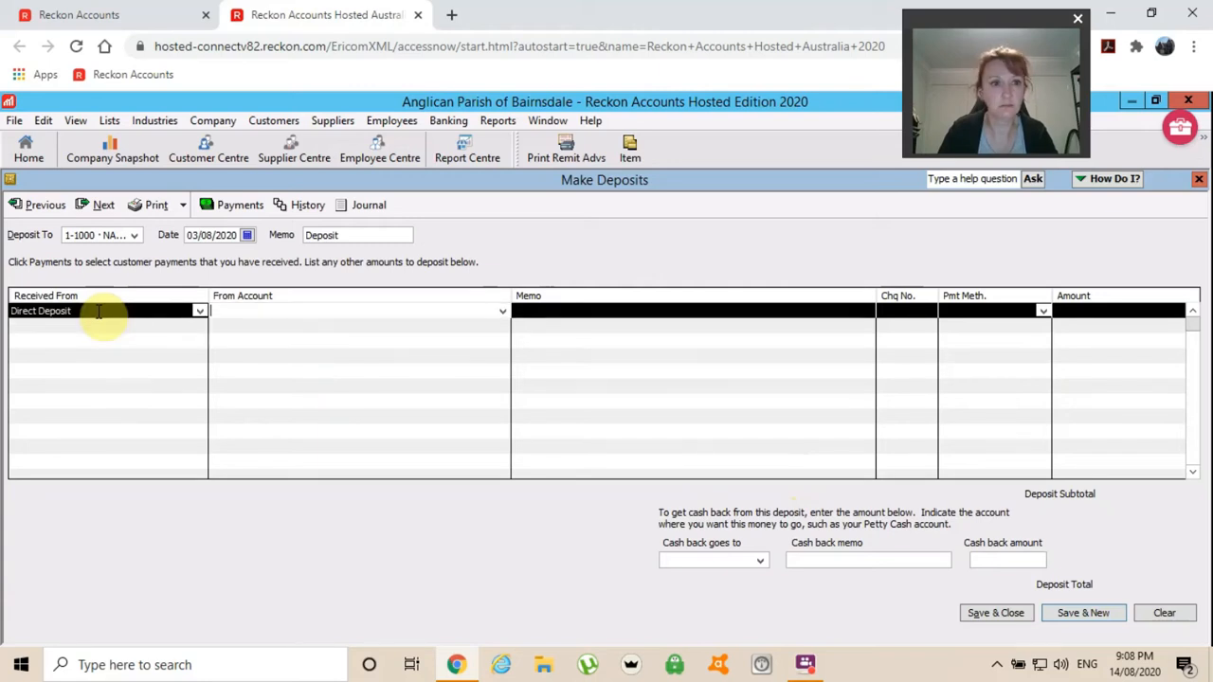
Set the source account to 8-1030 Direct Deposits, then close the deposit without recording it.
click(502, 312)
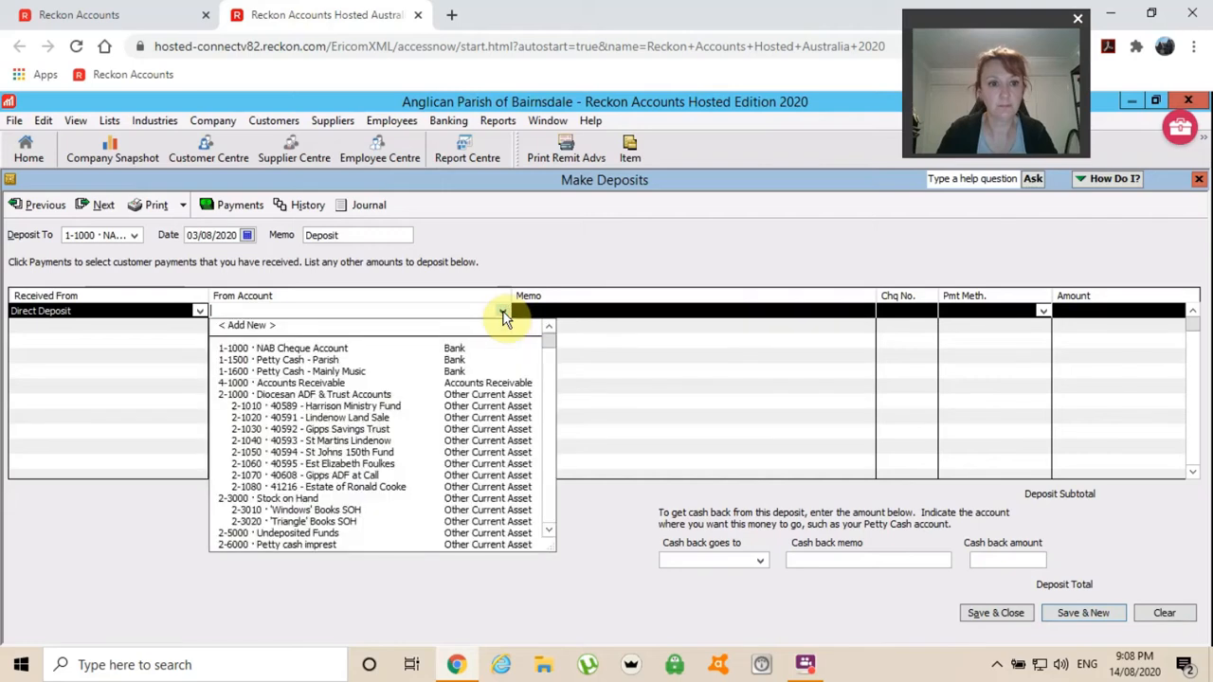
click(549, 532)
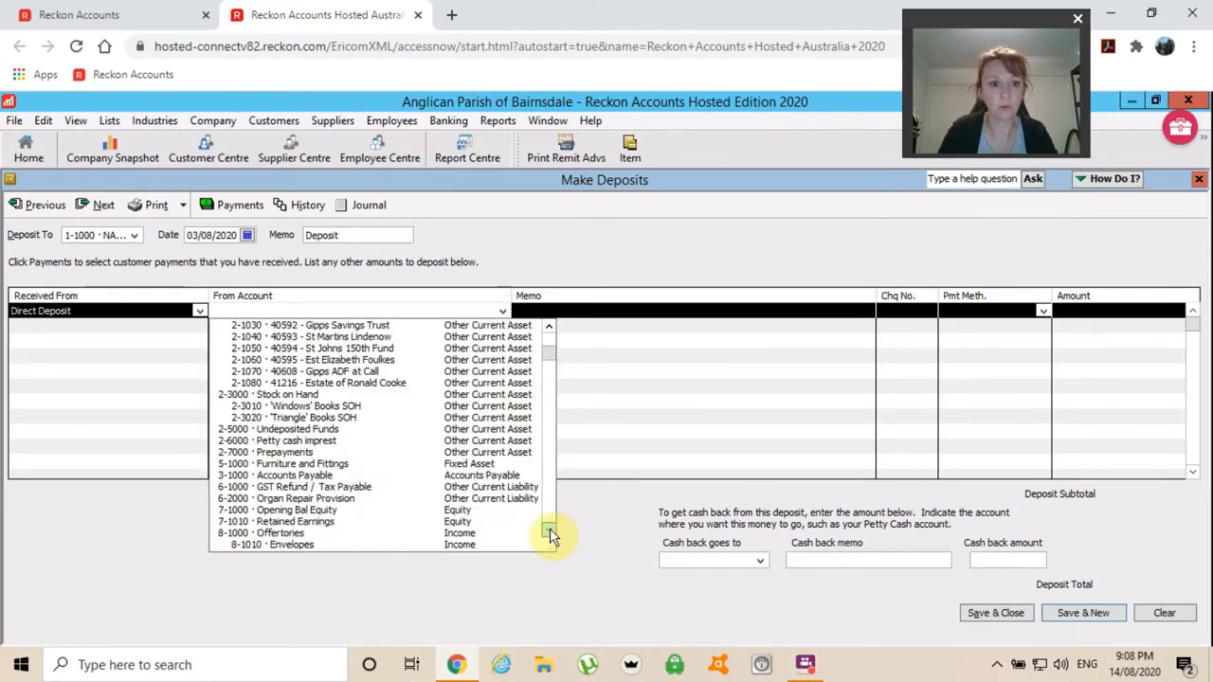
click(549, 533)
click(550, 532)
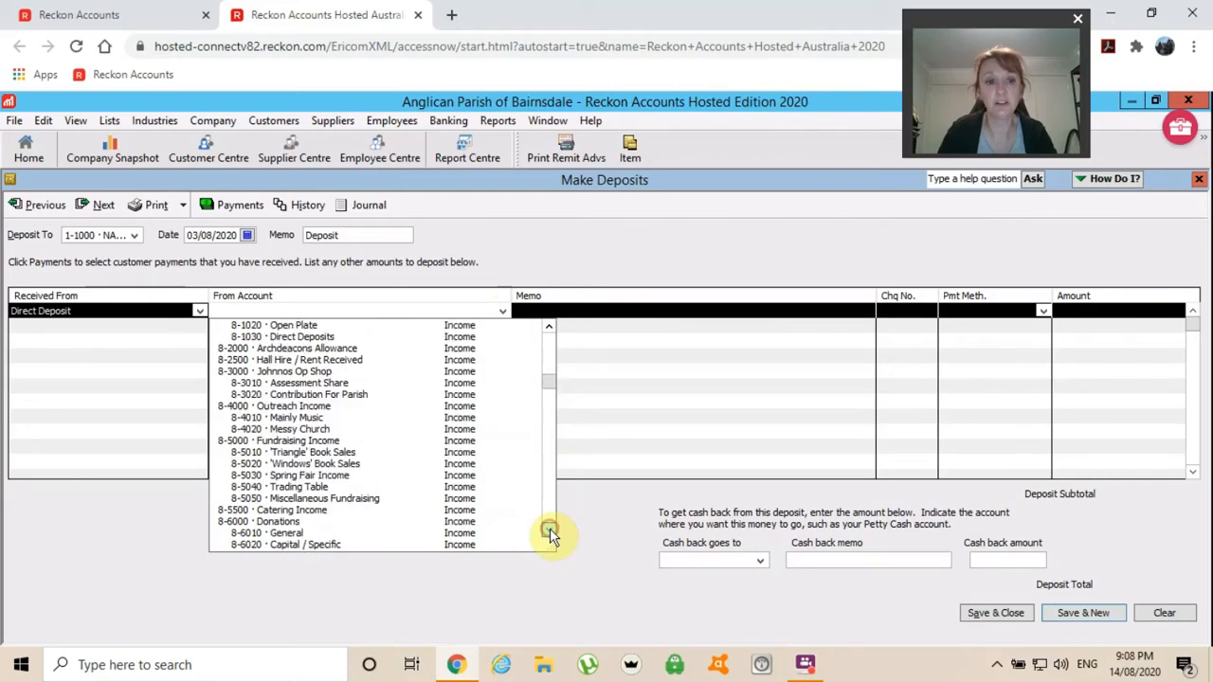
click(550, 533)
click(549, 532)
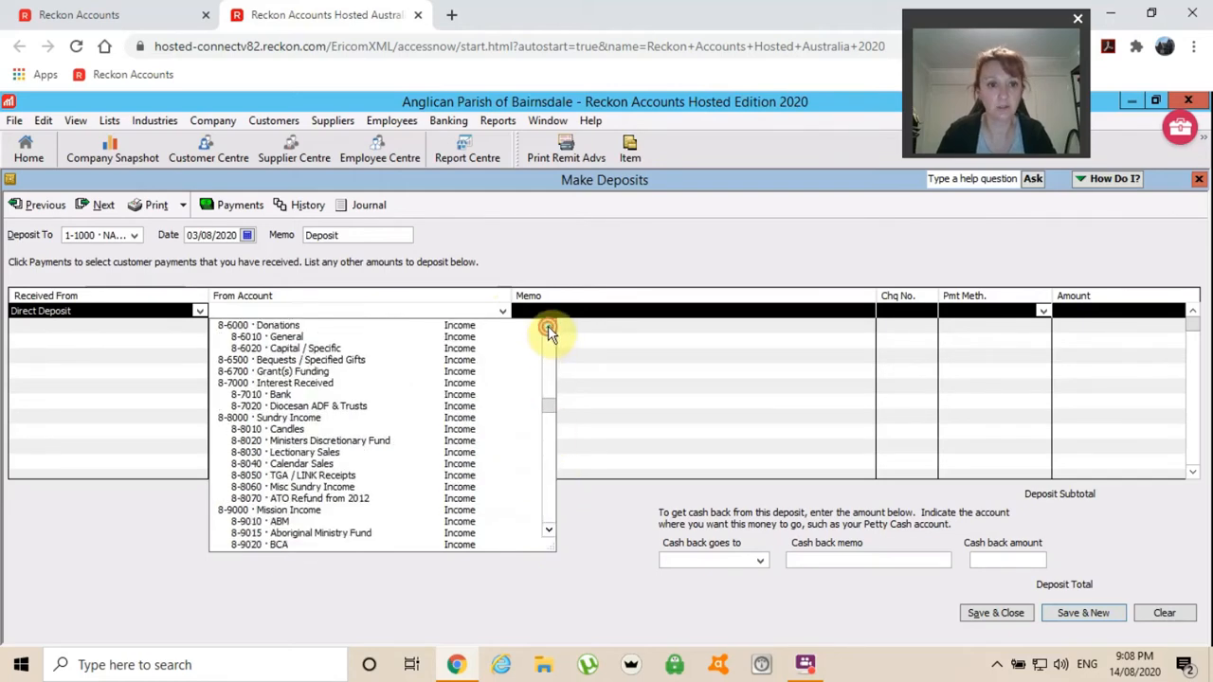
click(549, 328)
click(548, 328)
click(549, 328)
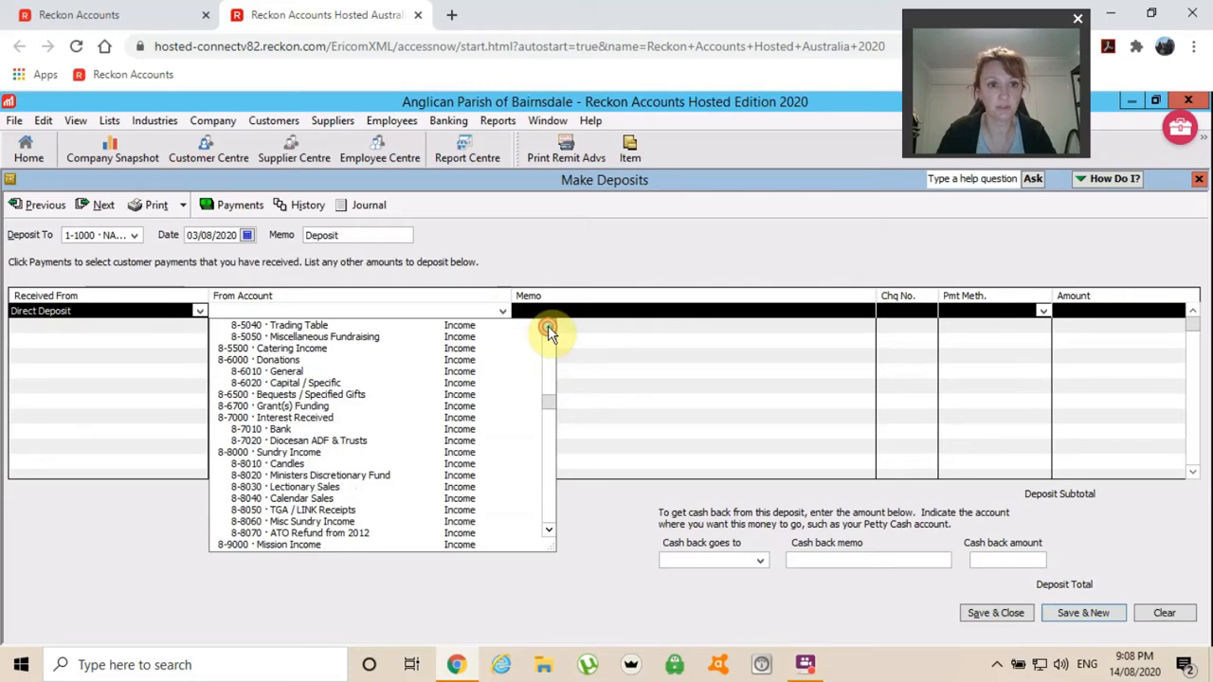
click(548, 327)
click(548, 327)
click(548, 328)
click(549, 328)
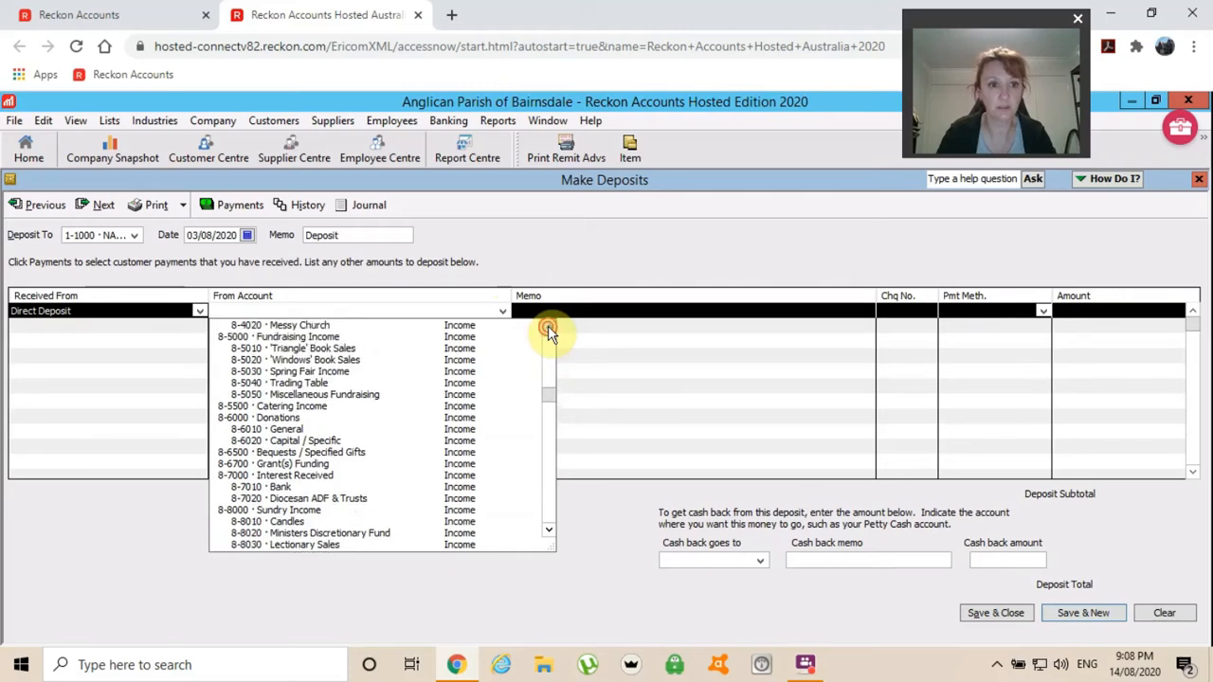
scroll(330, 319, up, 5)
click(288, 311)
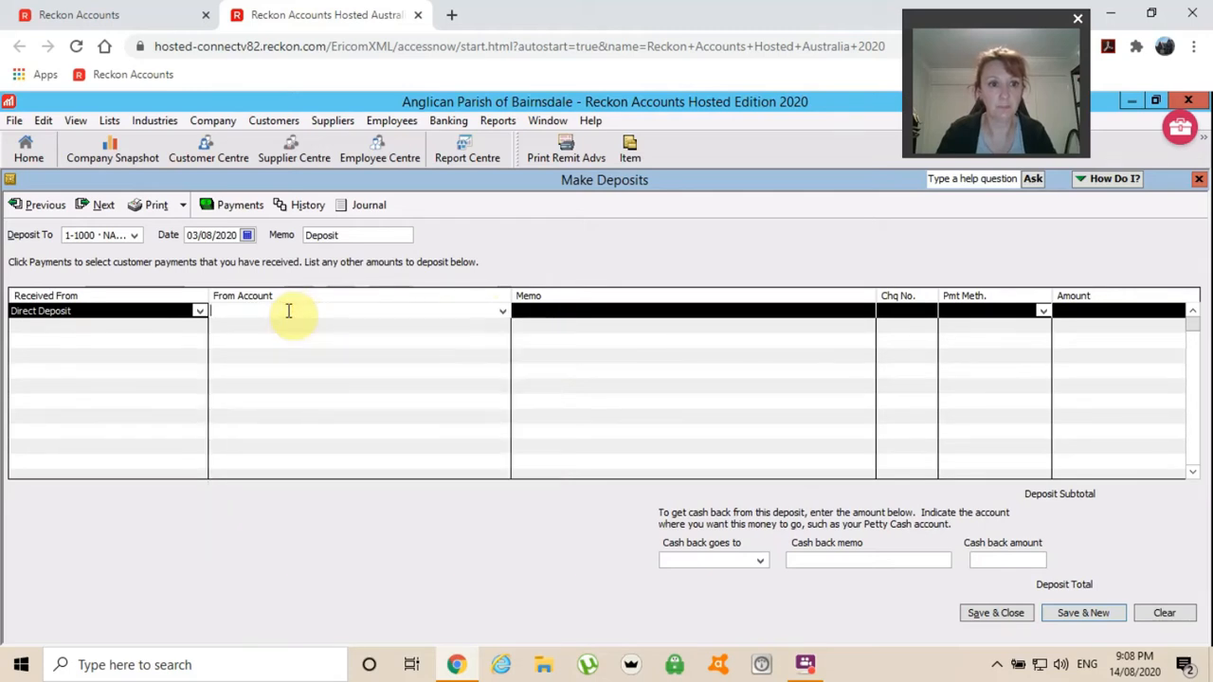
text(Direct Deposits)
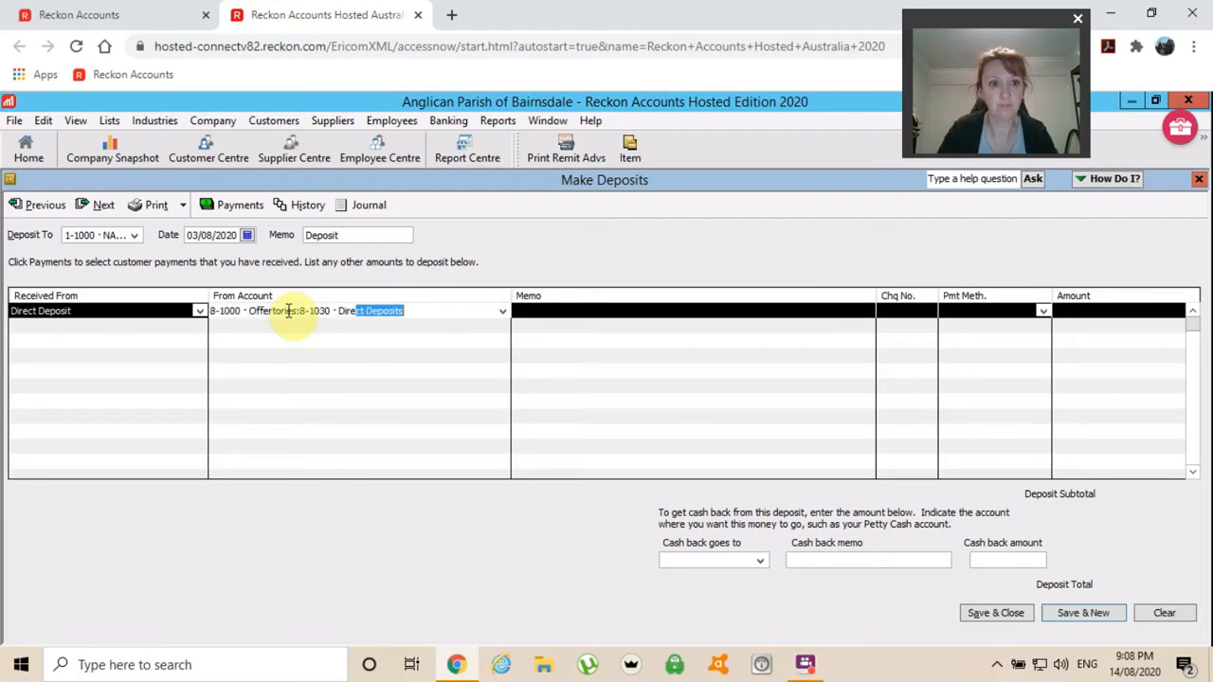
key(Tab)
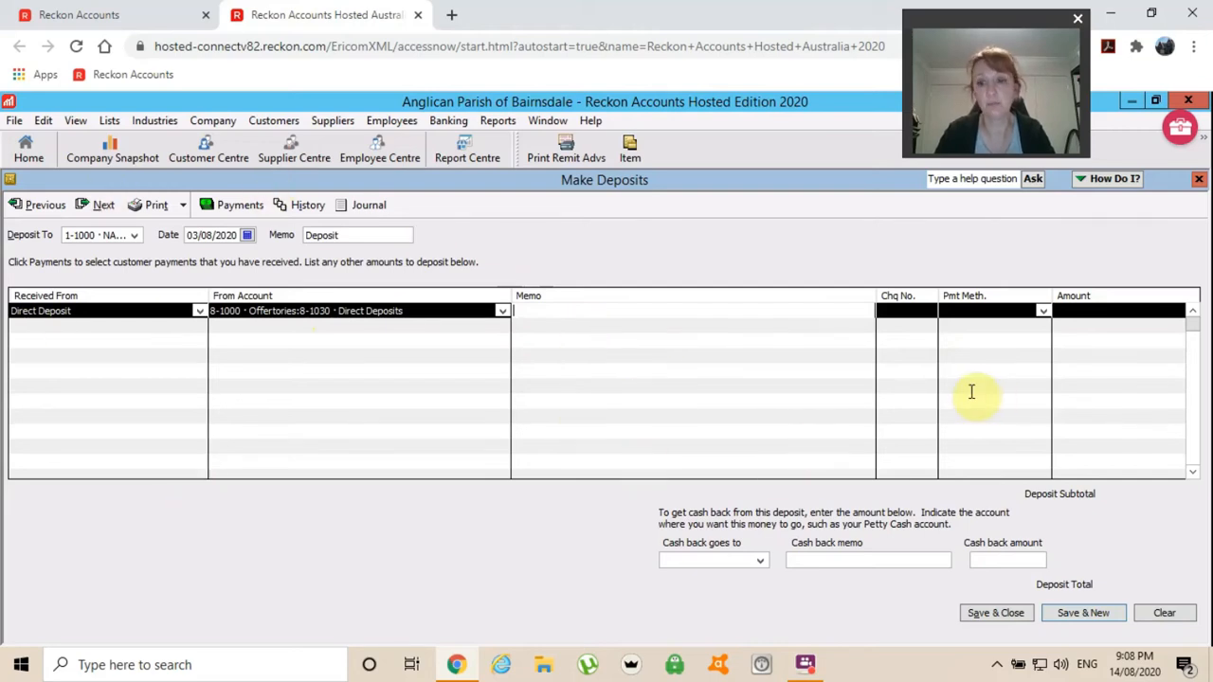
click(1199, 183)
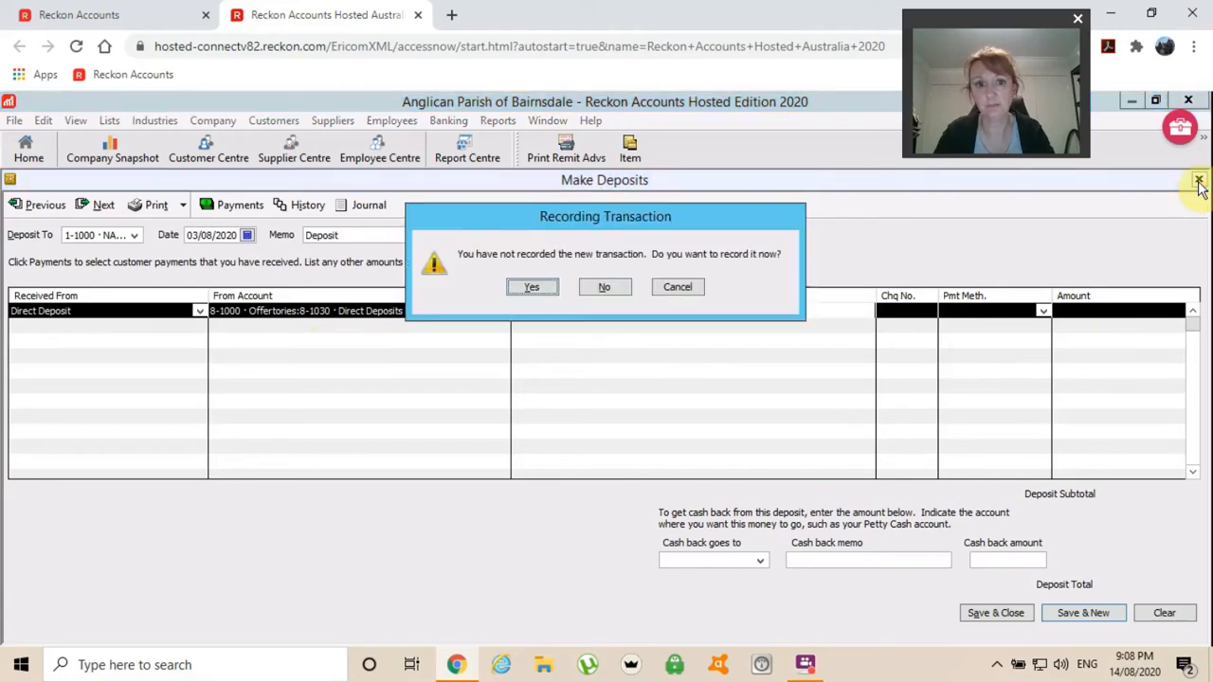
click(605, 288)
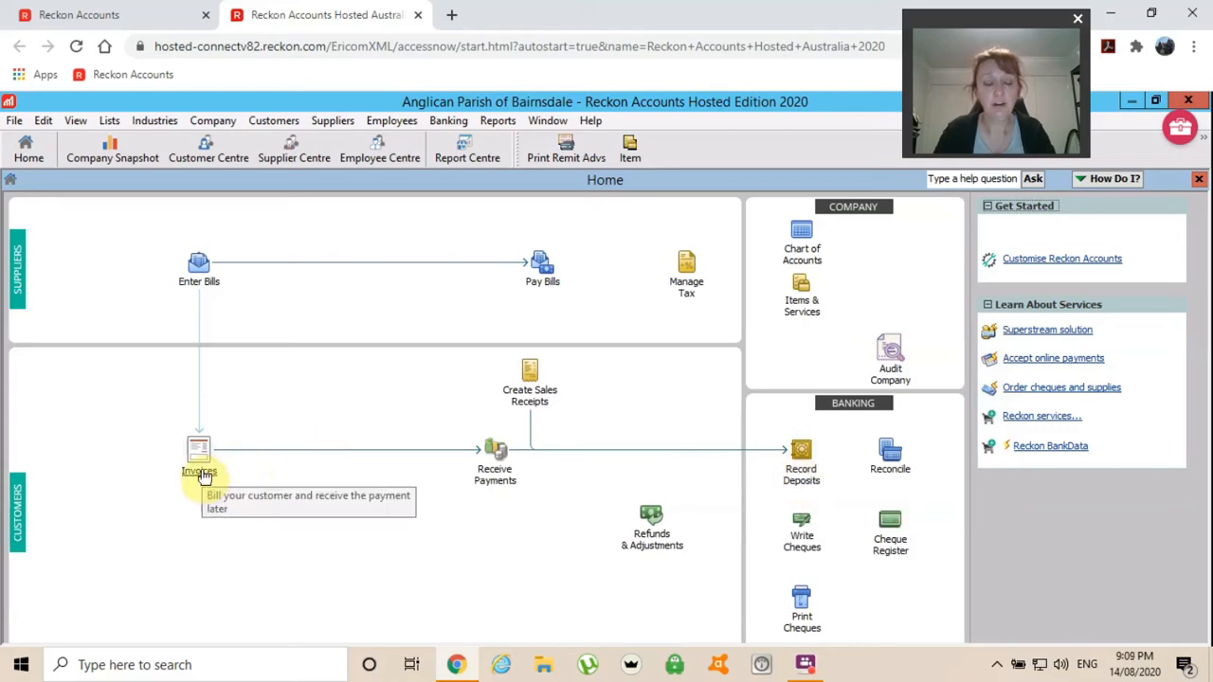
Create invoice 21 dated 03/08/2020 with customer Alcoholics Anon.
click(202, 473)
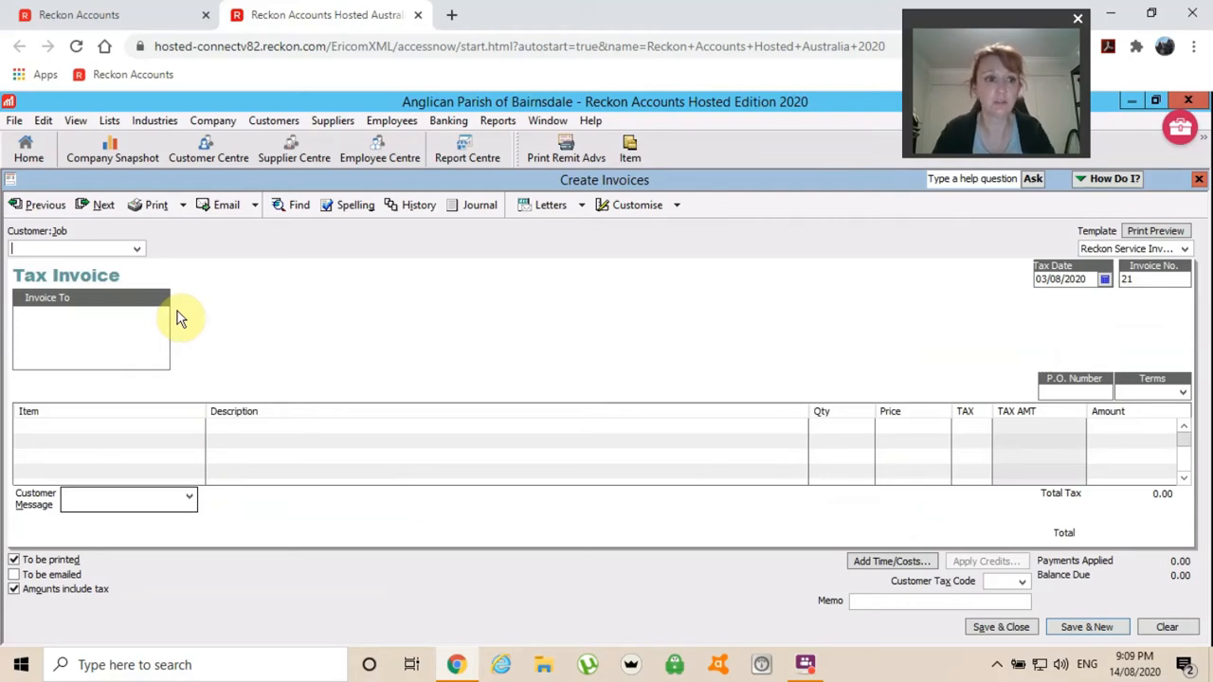
click(137, 251)
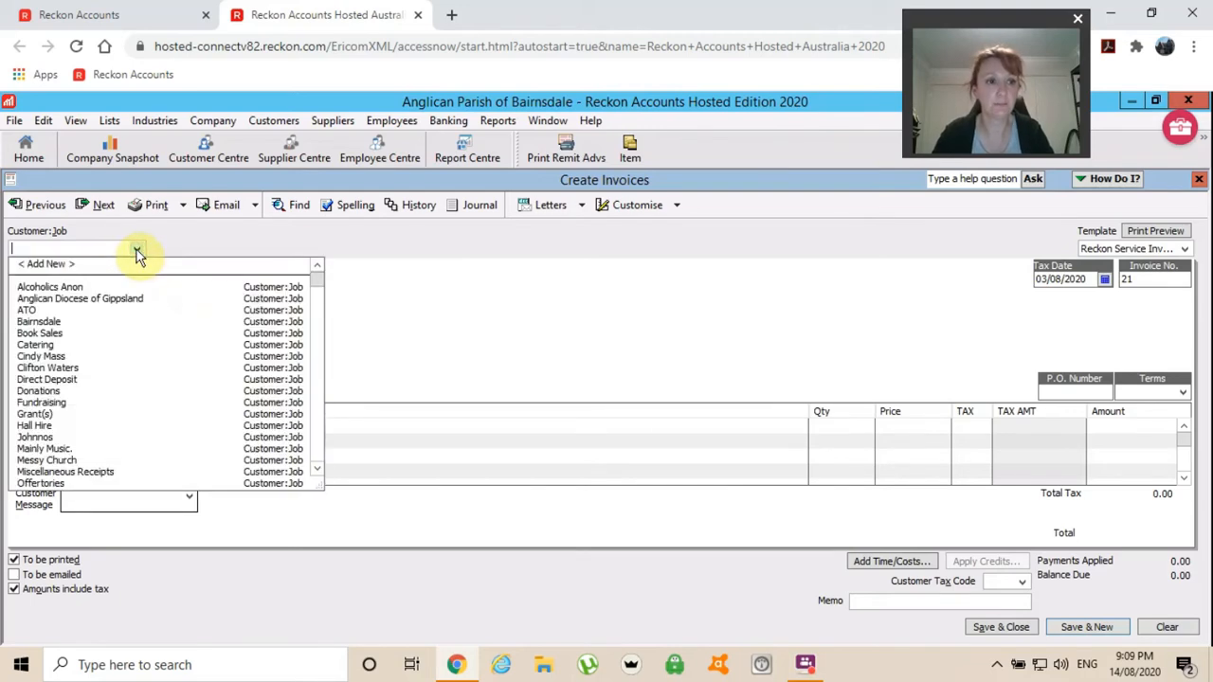
click(61, 288)
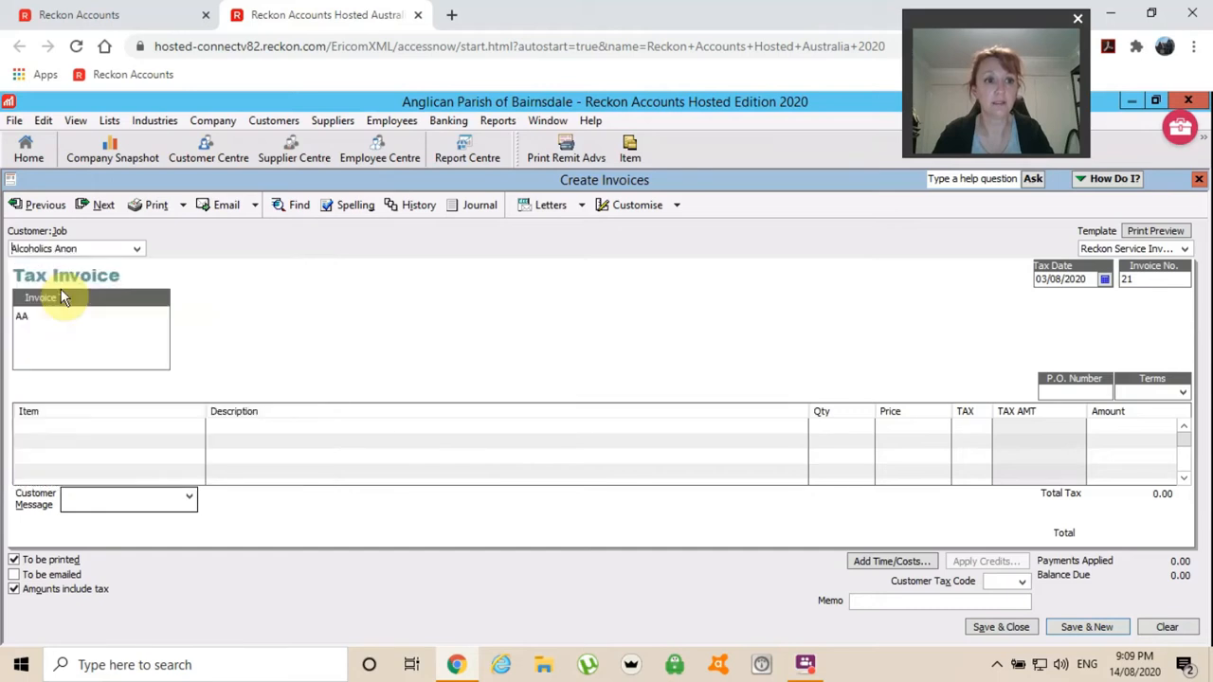
click(50, 425)
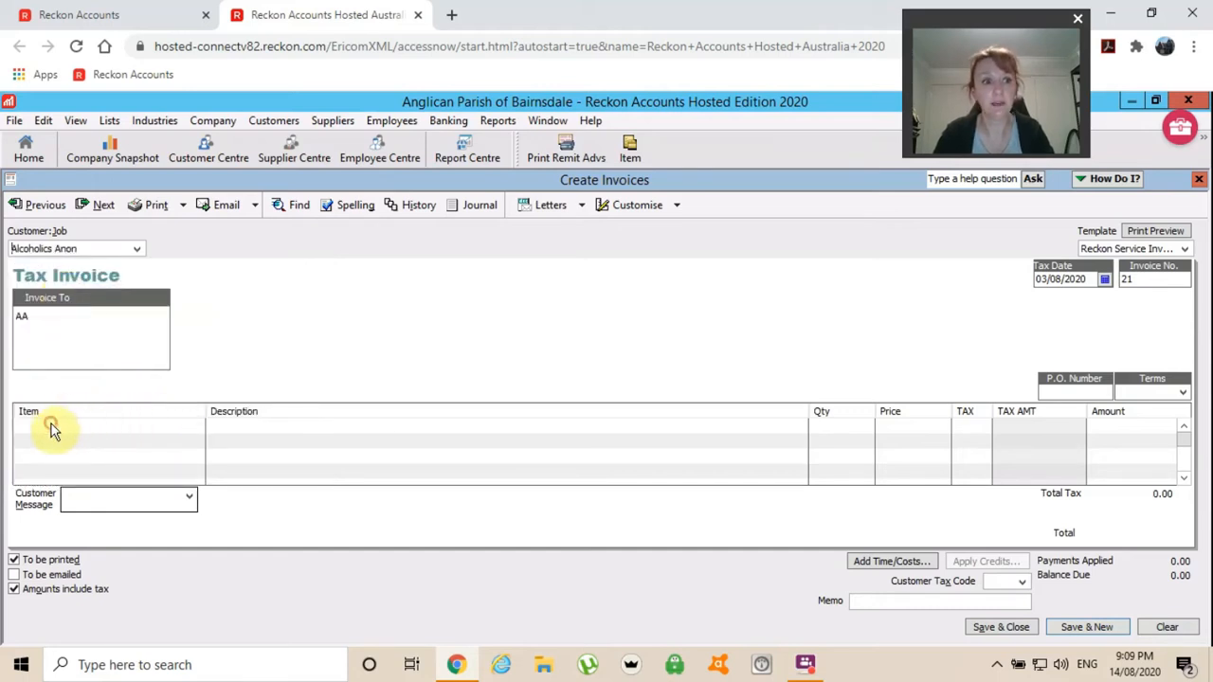
Add a Hall Hire line described 'Hall Hire - sd,jsdkgjh', quantity 3 at price 60.
text(Hall Hire)
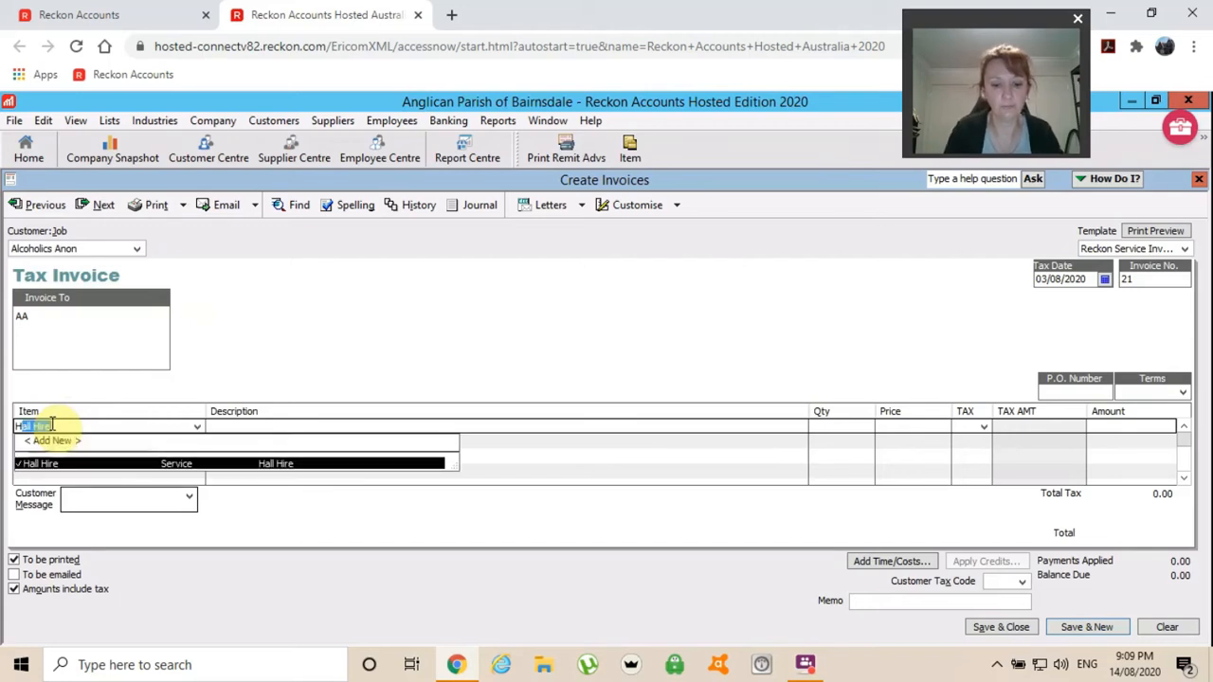
key(Tab)
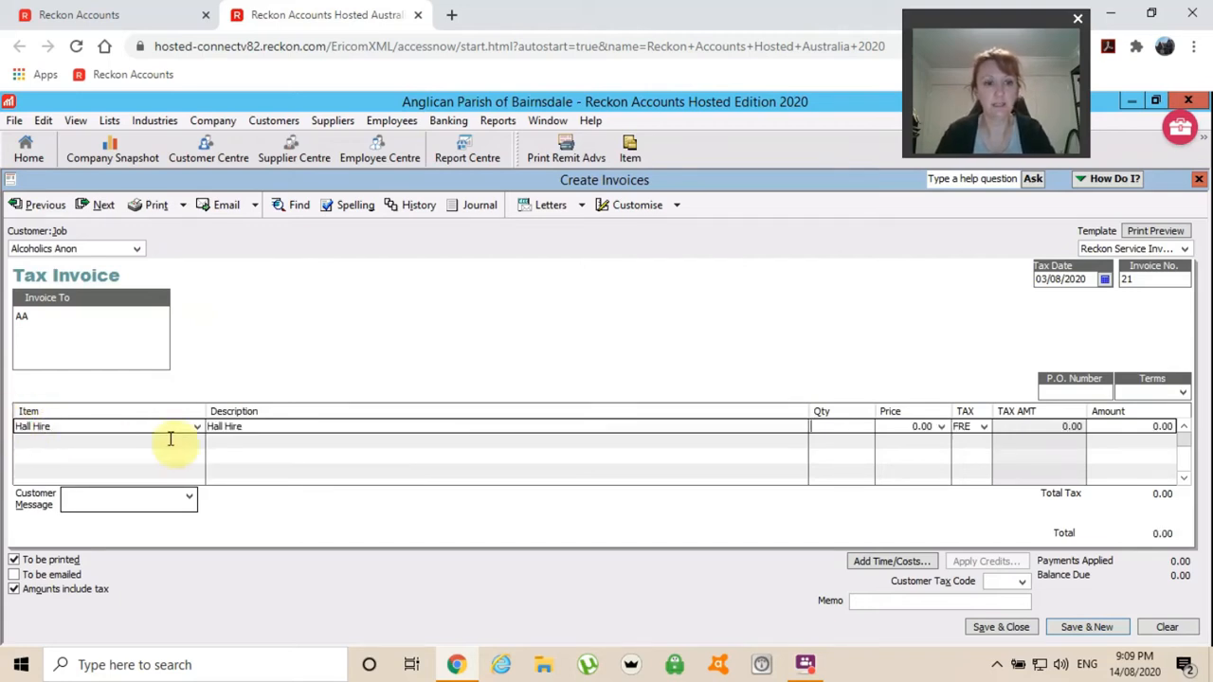
click(254, 428)
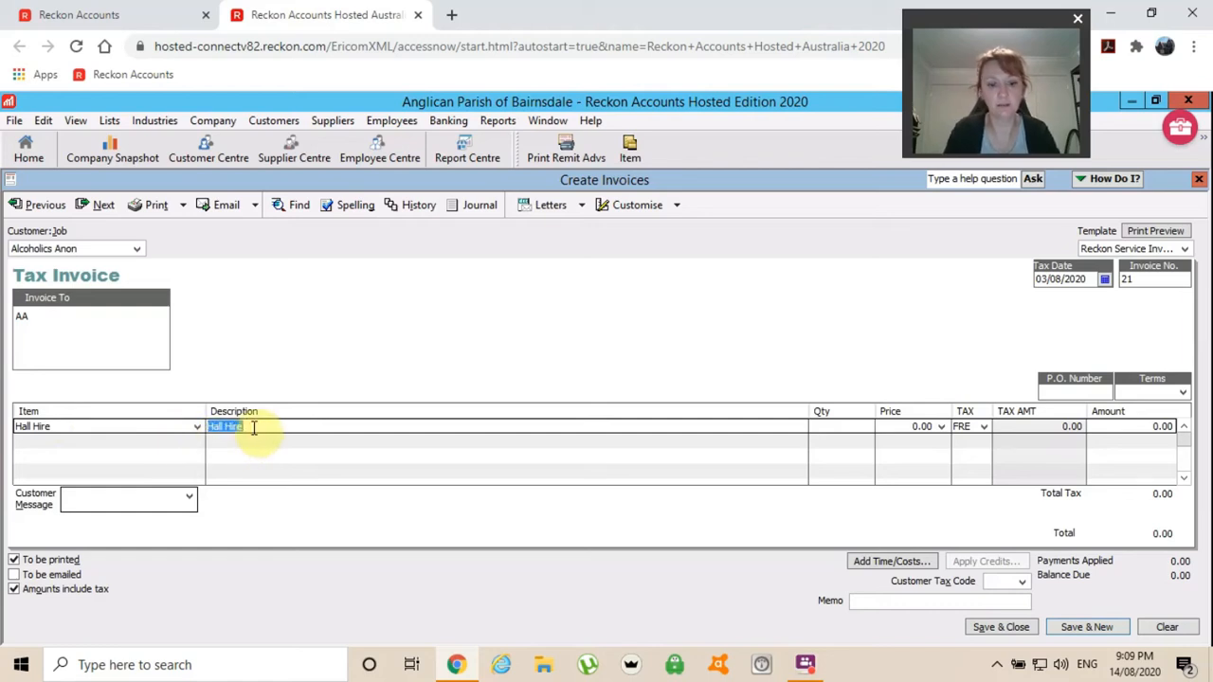
click(254, 427)
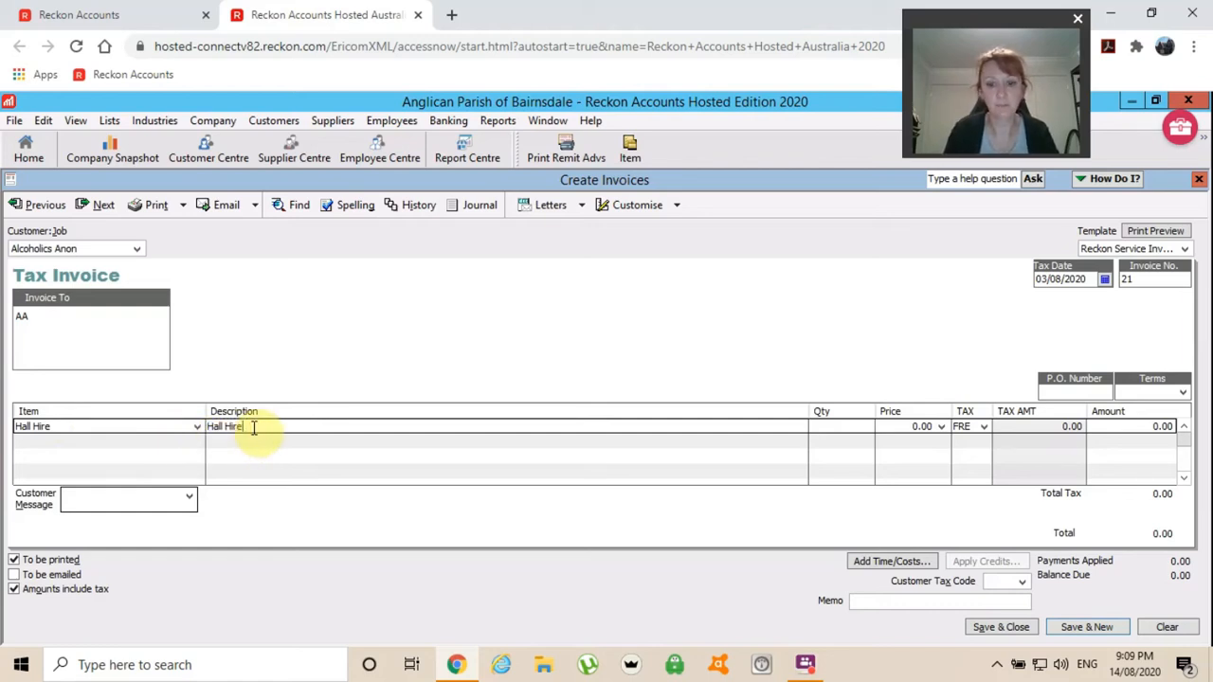
text(- )
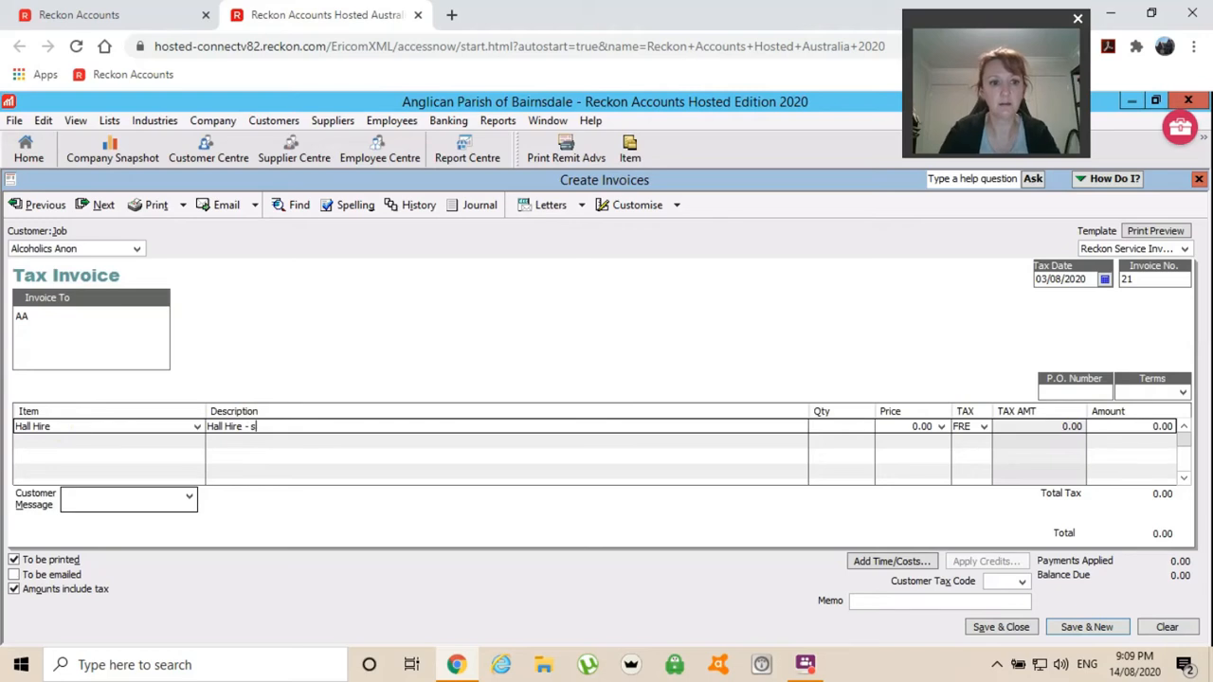
text(sd,jsdkgjh)
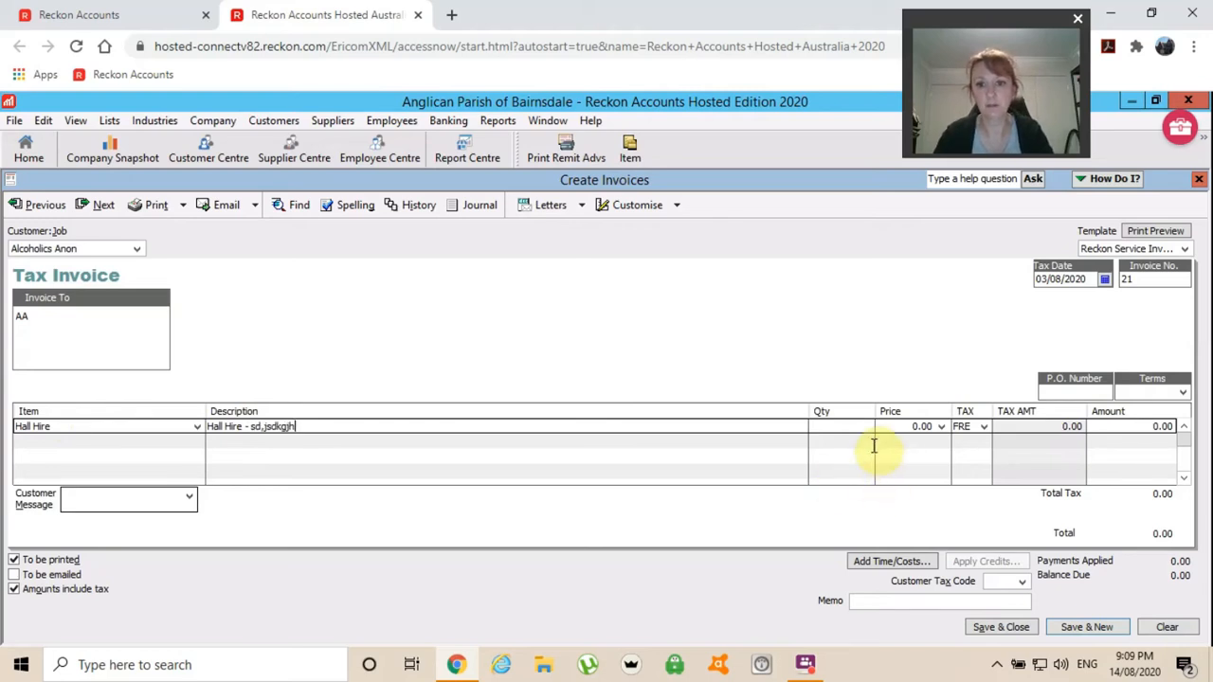
key(Tab)
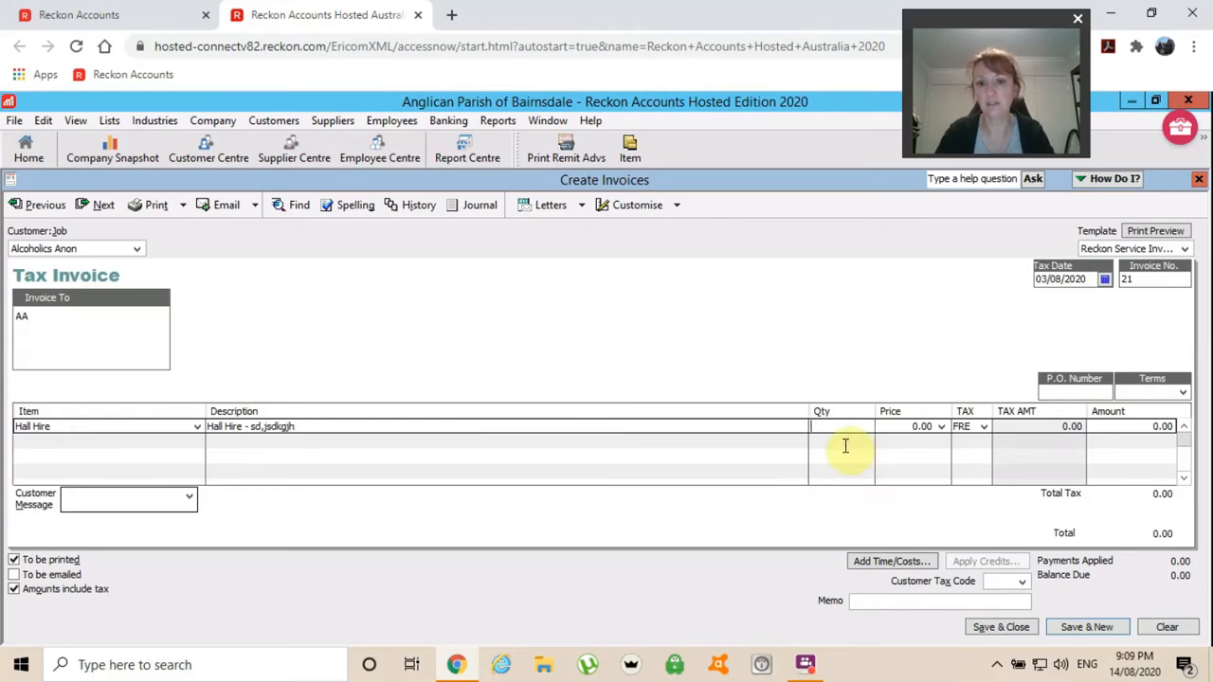
text(3)
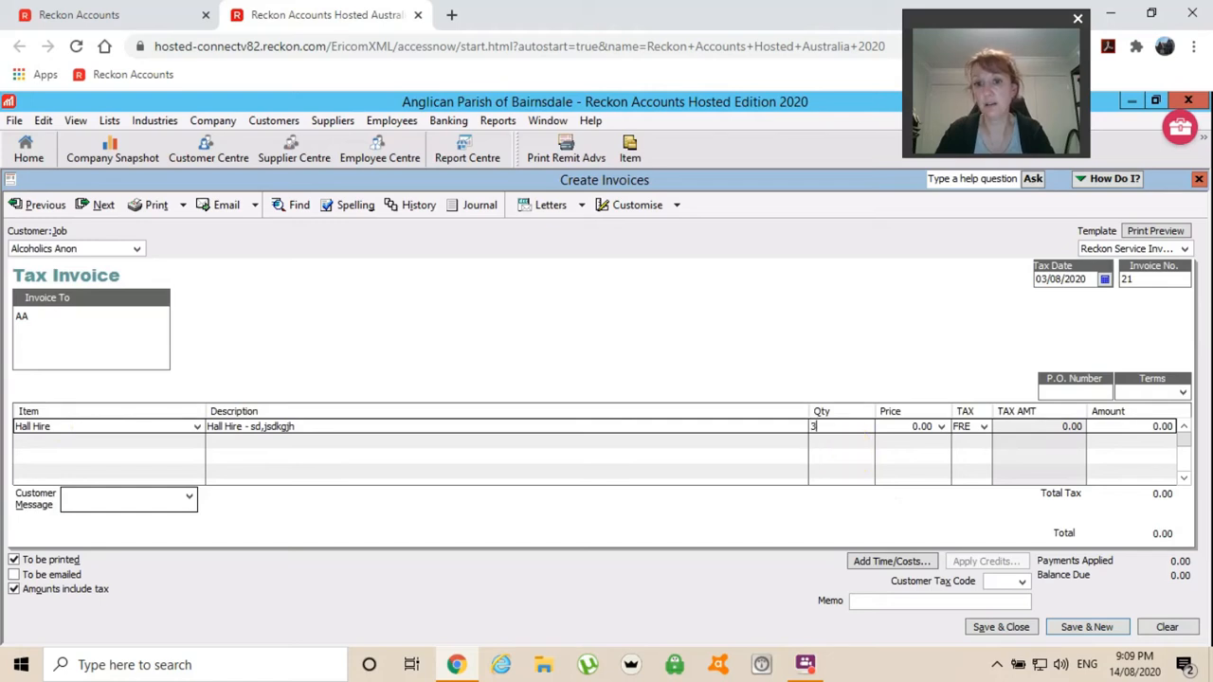
key(Tab)
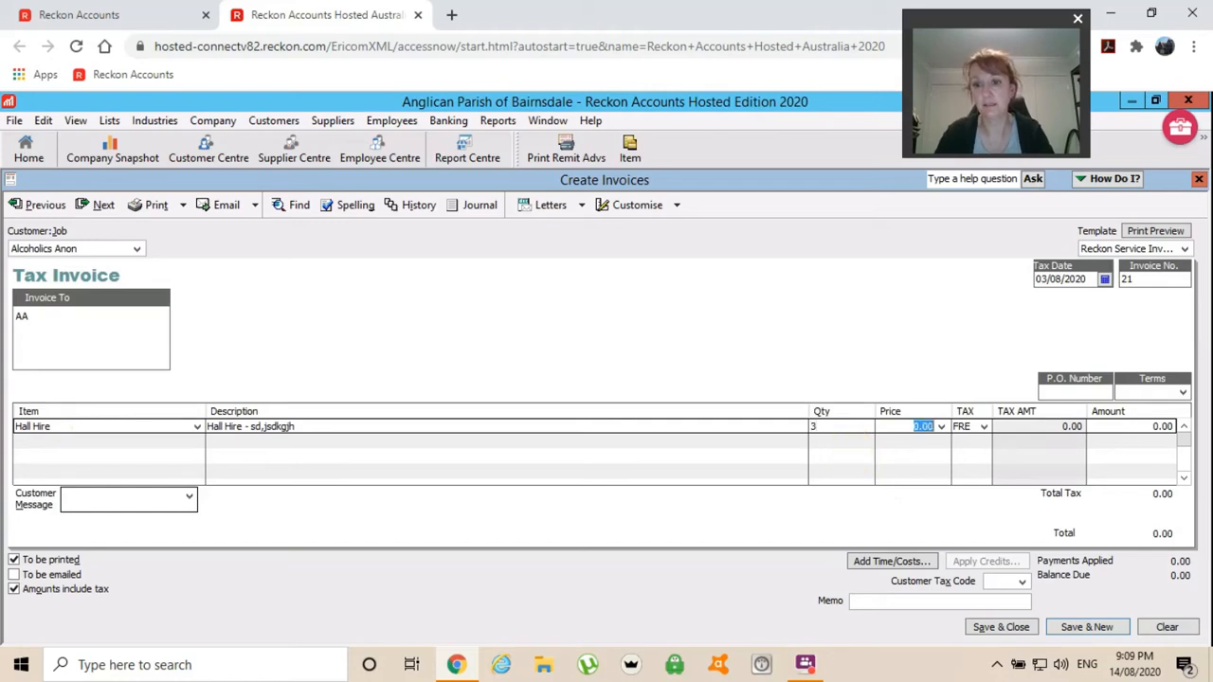
text(60)
key(Tab)
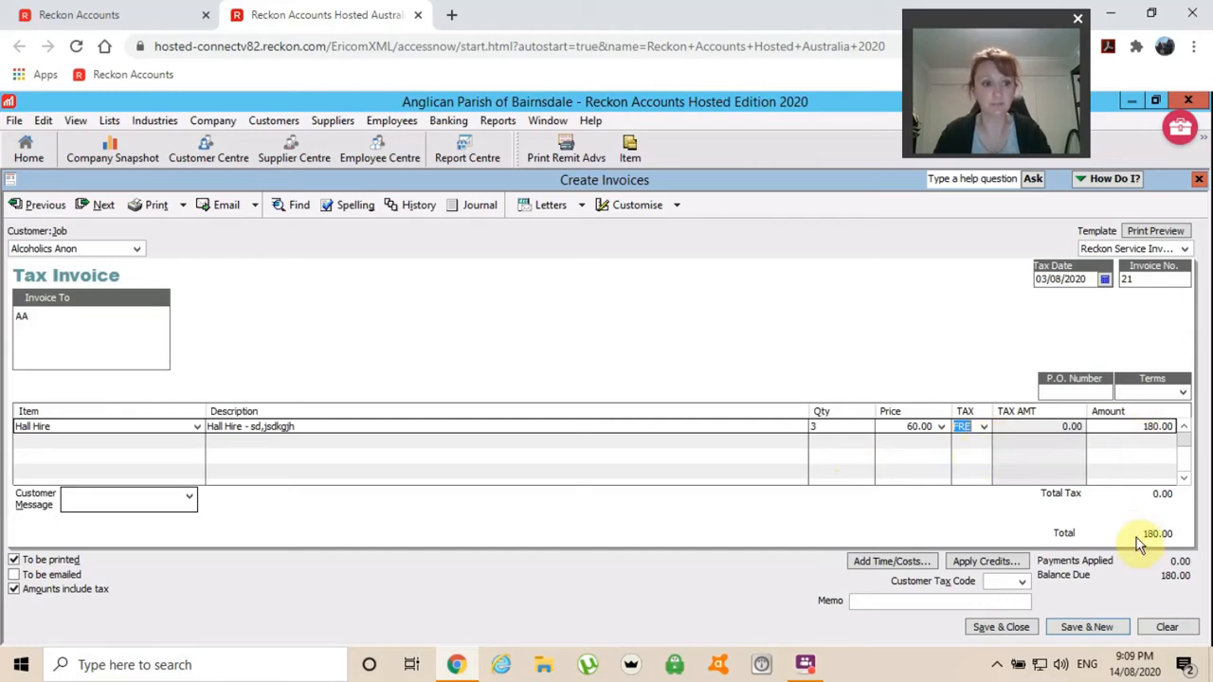
Mark invoice 21 to be emailed rather than printed and save it with the customer's e-mail address.
click(15, 575)
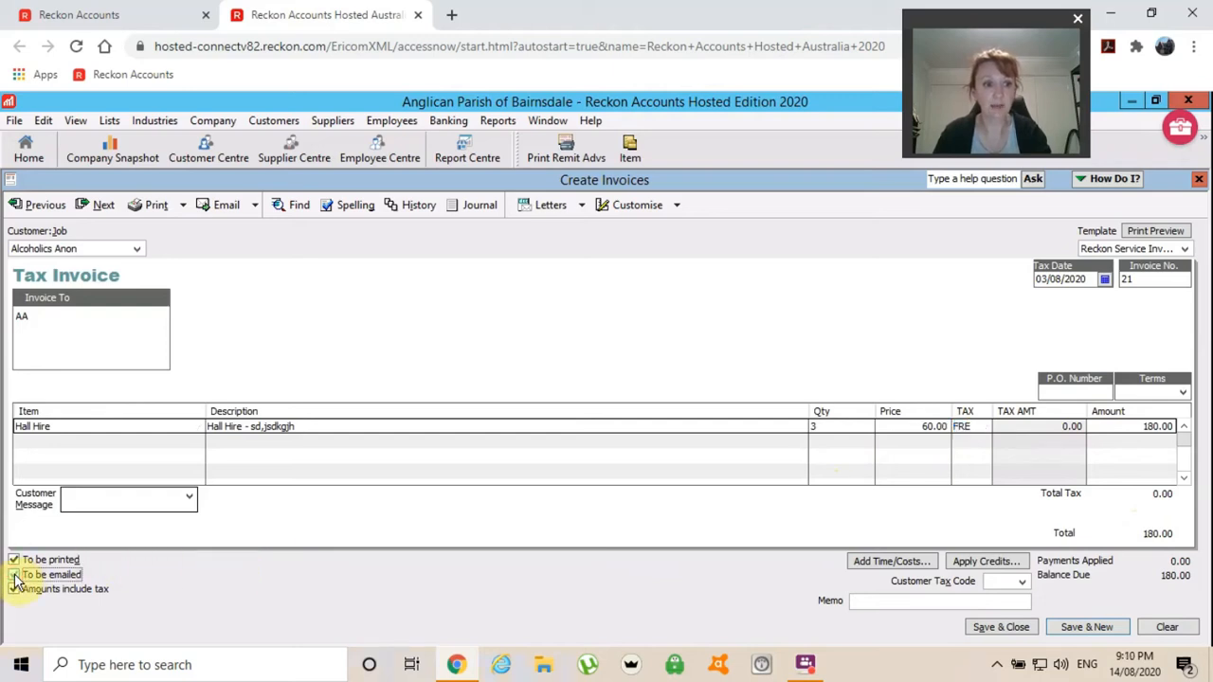
click(15, 575)
click(13, 560)
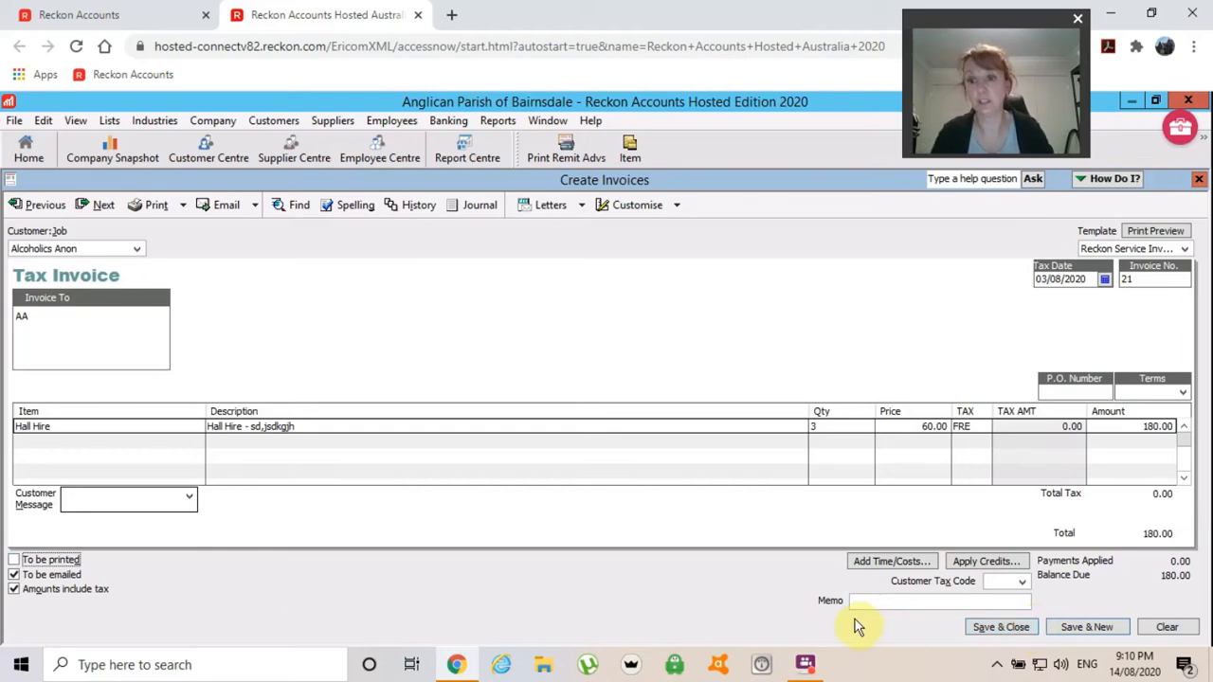
click(1003, 629)
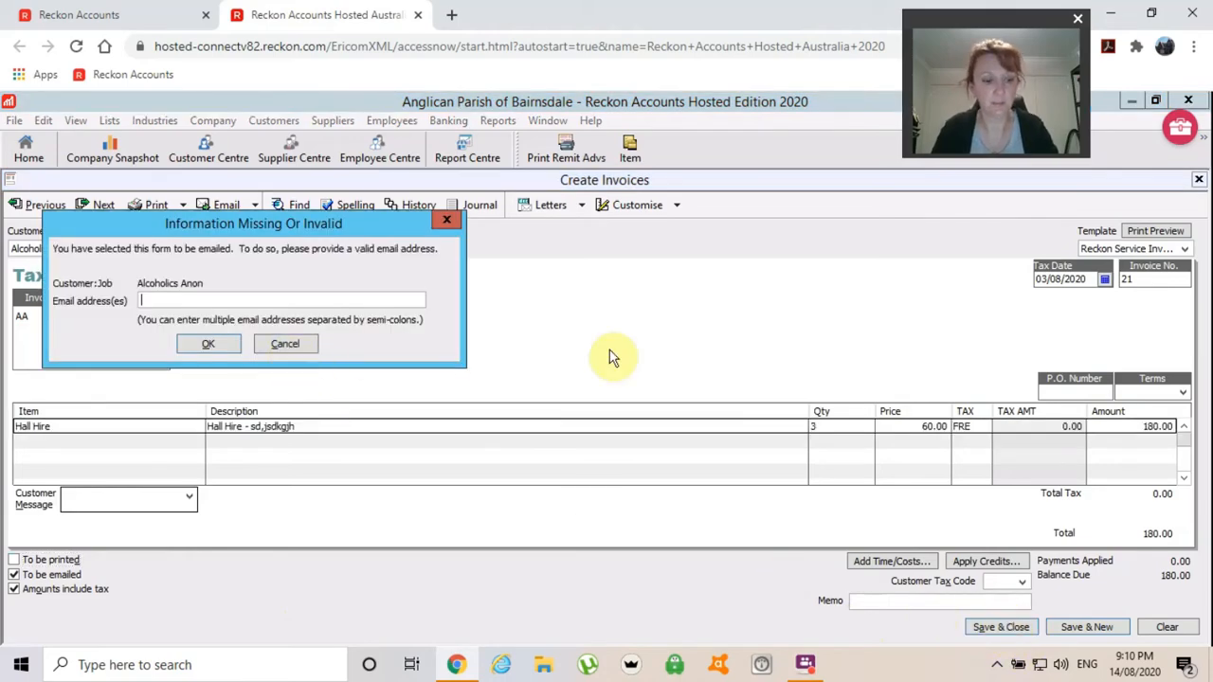
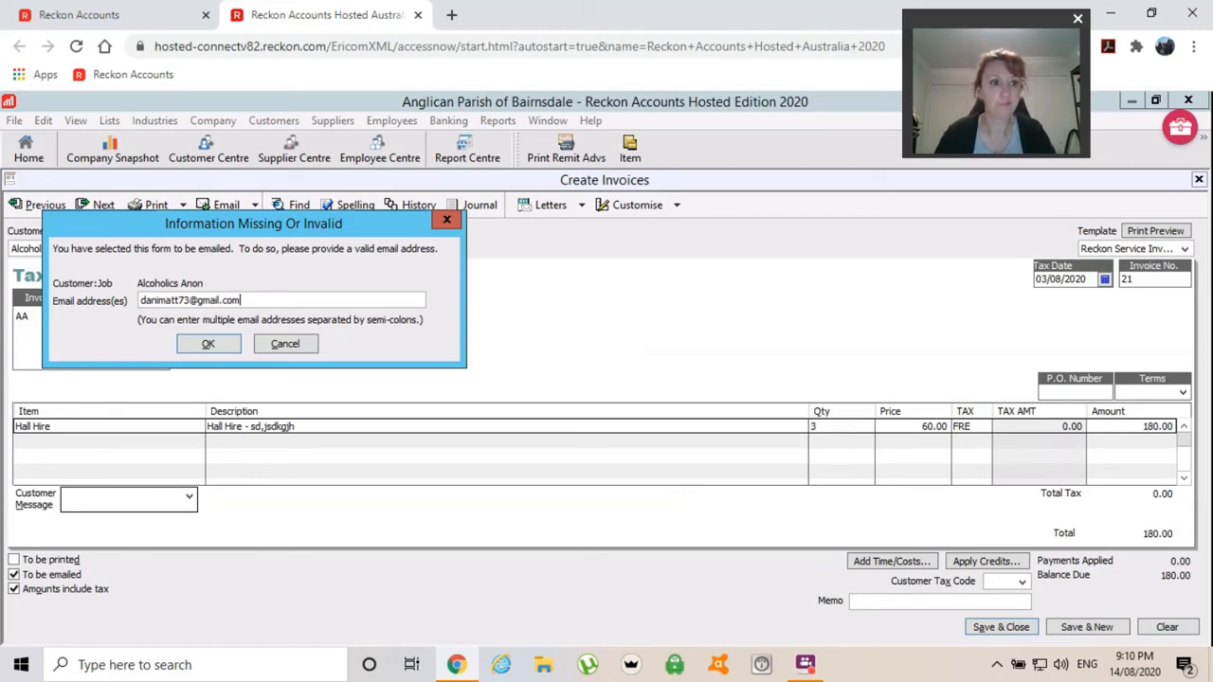
click(195, 343)
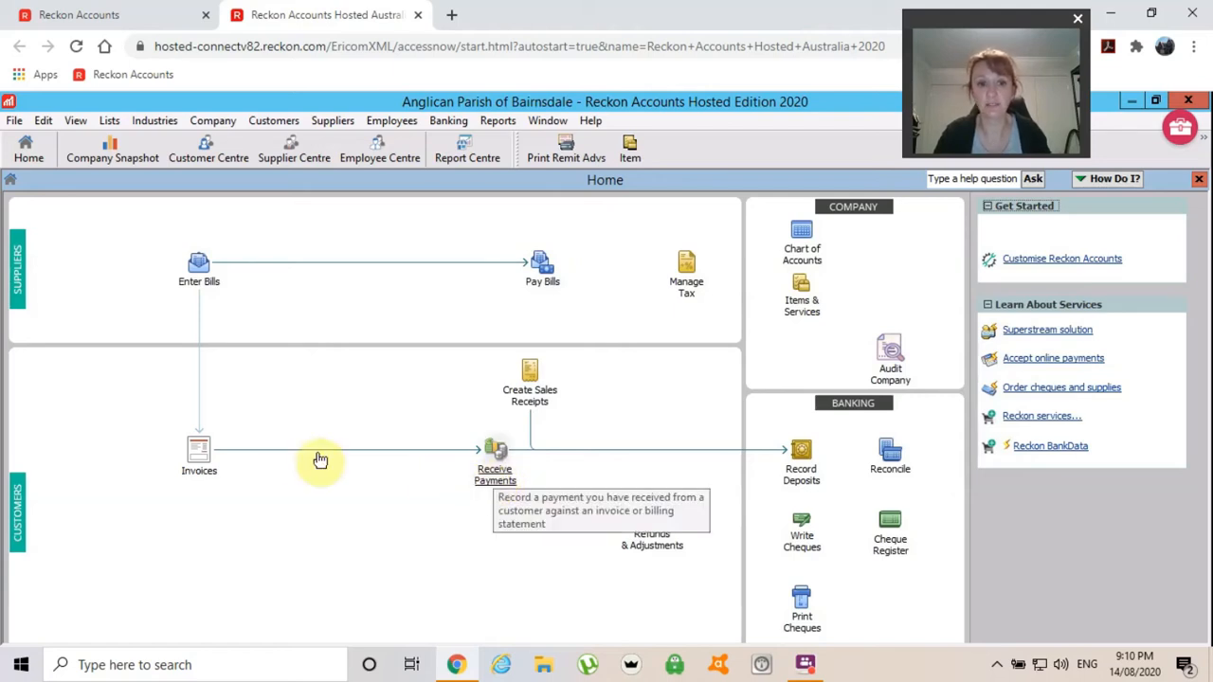
Start a customer payment from Alcoholics Anon for 180.00, applied to invoice 21.
click(496, 479)
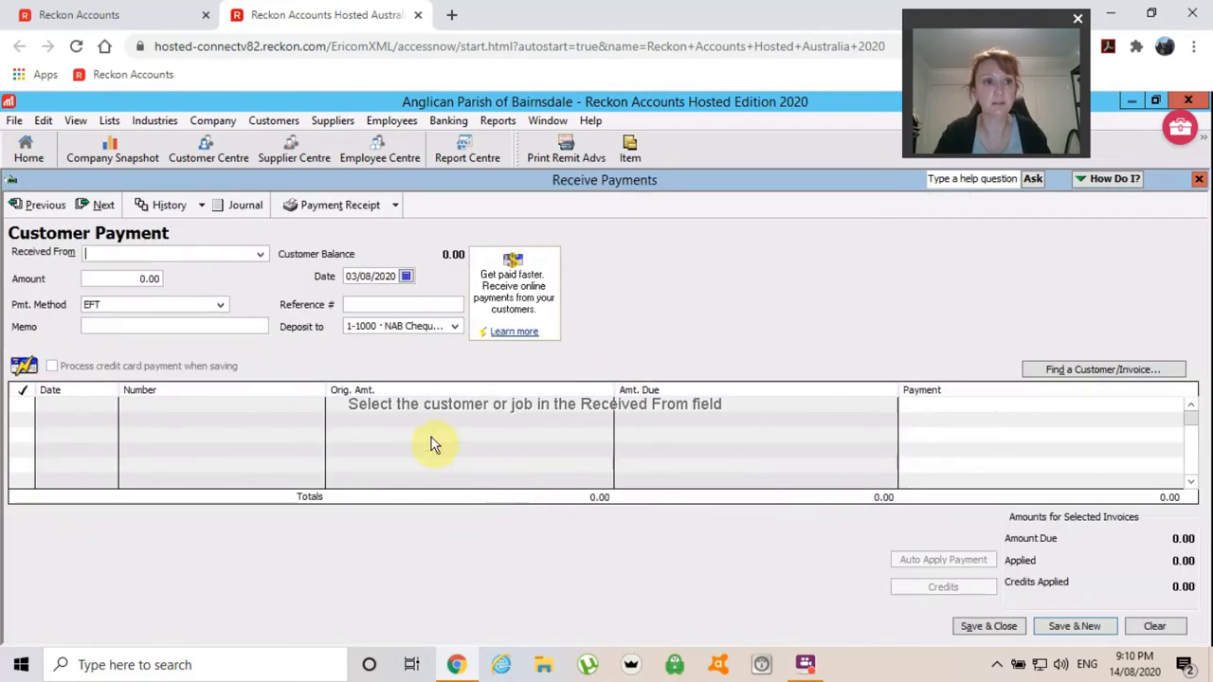
click(259, 254)
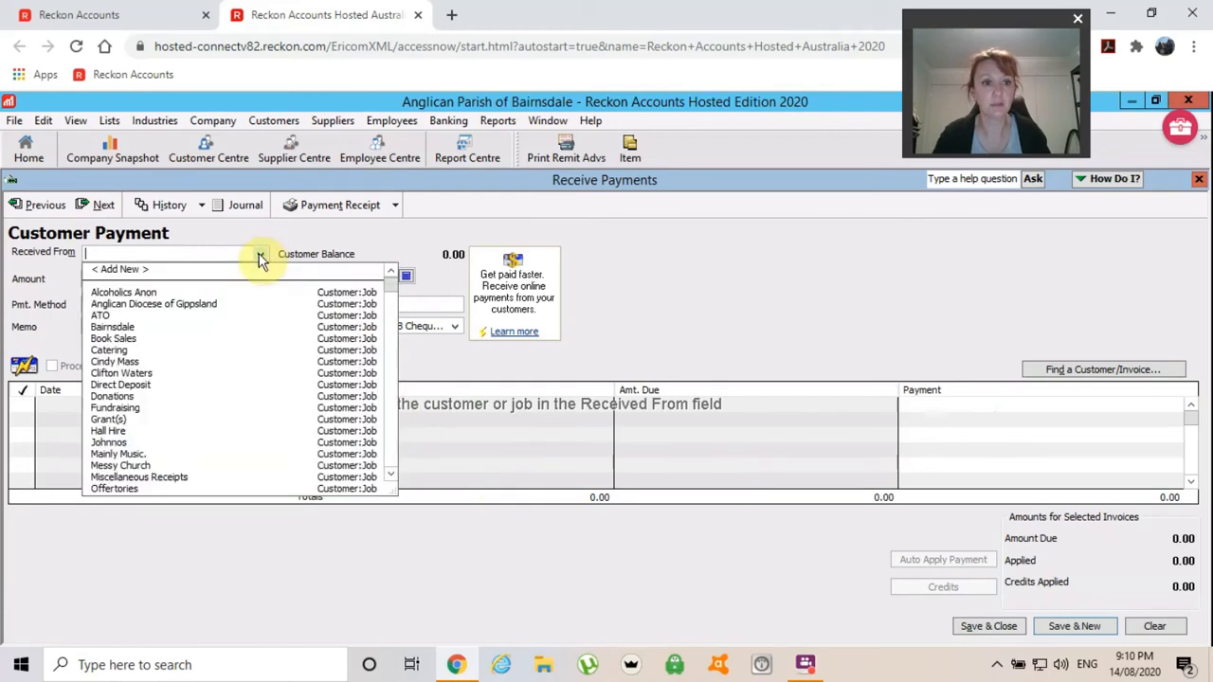
click(133, 292)
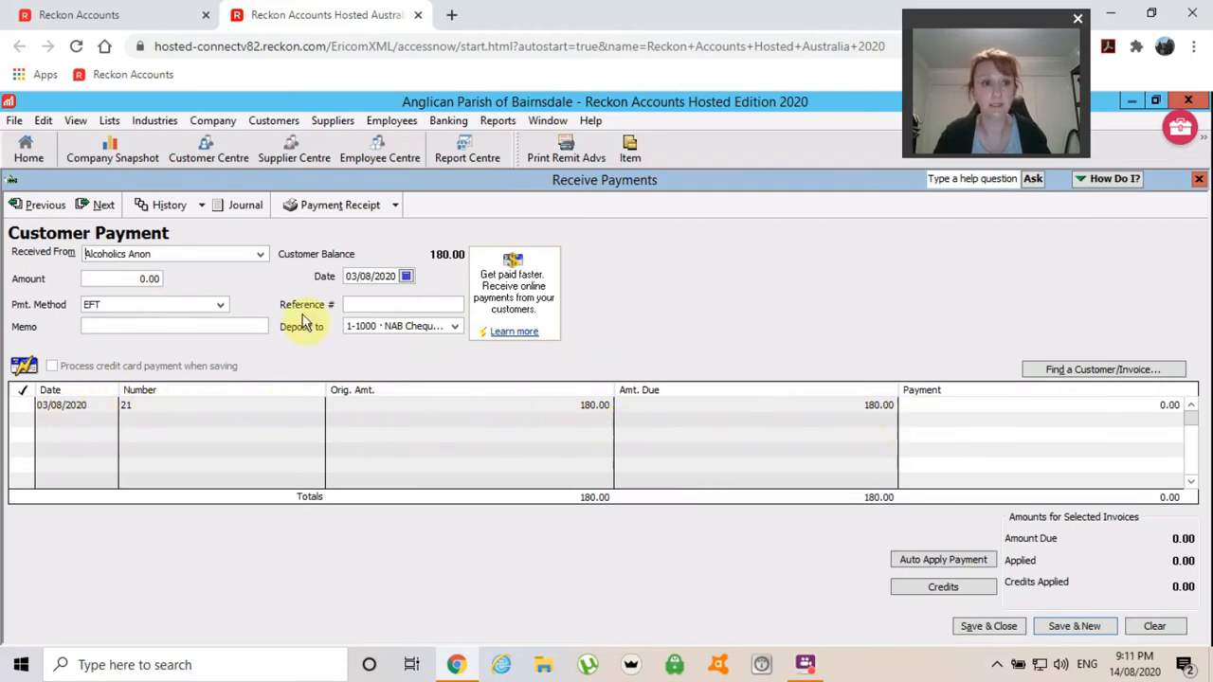
click(114, 276)
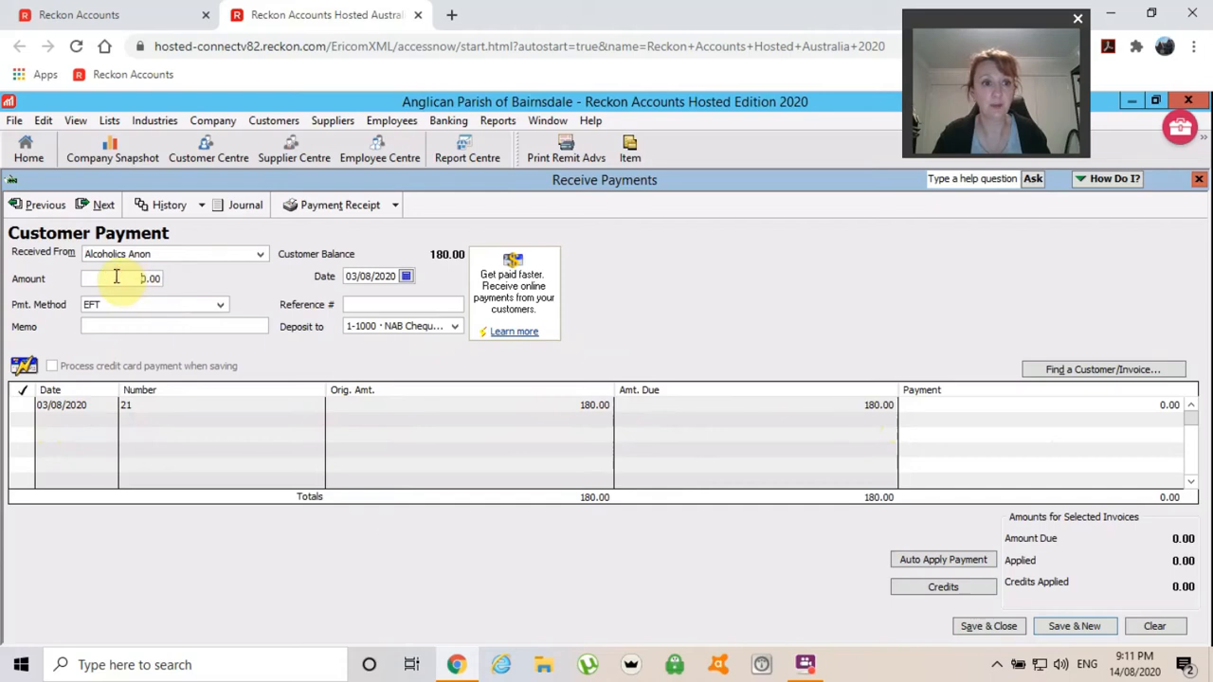
text(18)
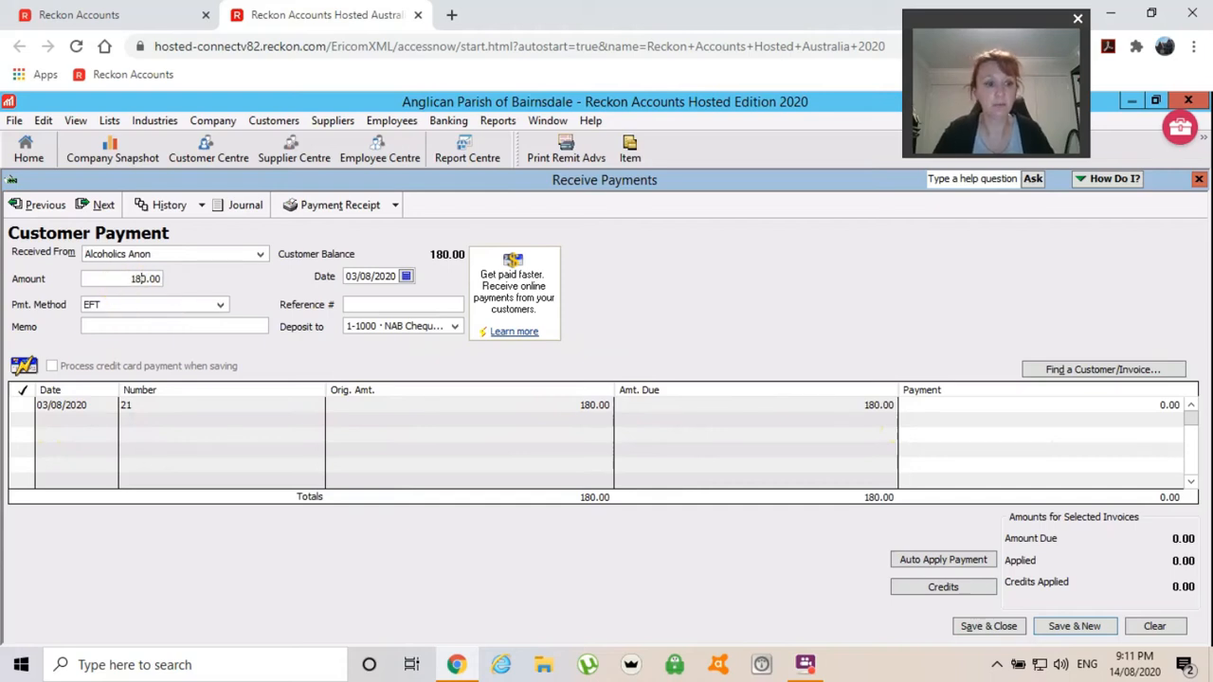
key(Tab)
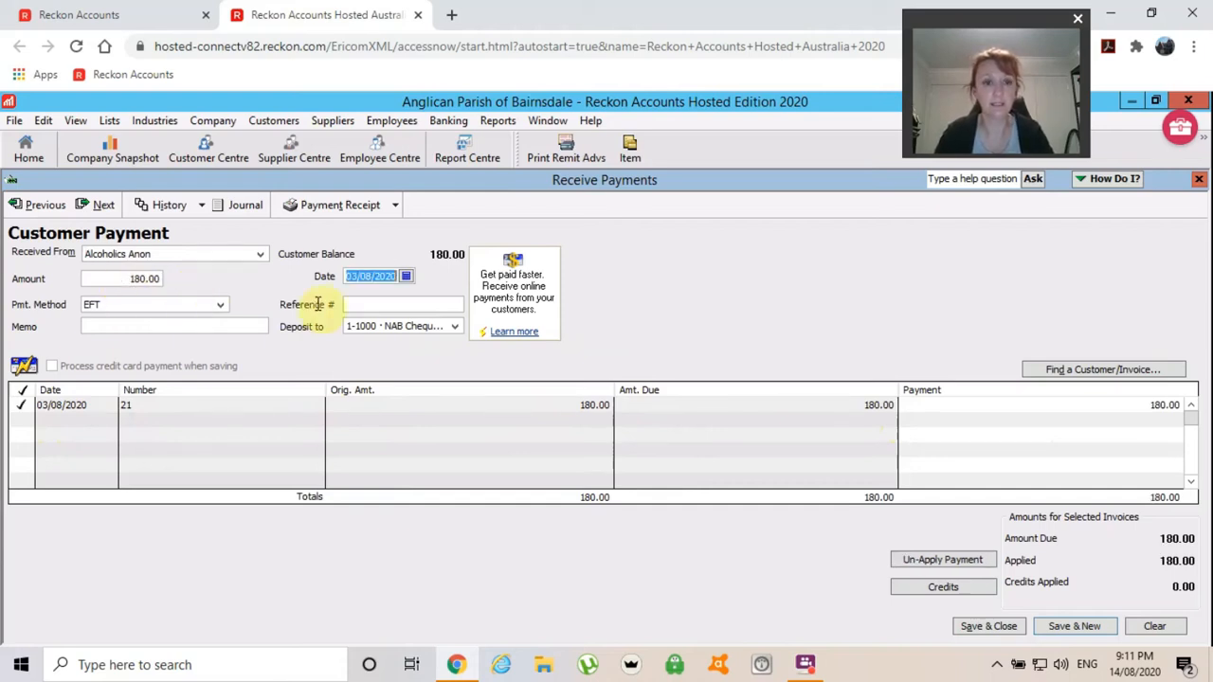
Date the payment 07/08/2020, keeping EFT and the NAB Cheque Account.
click(406, 276)
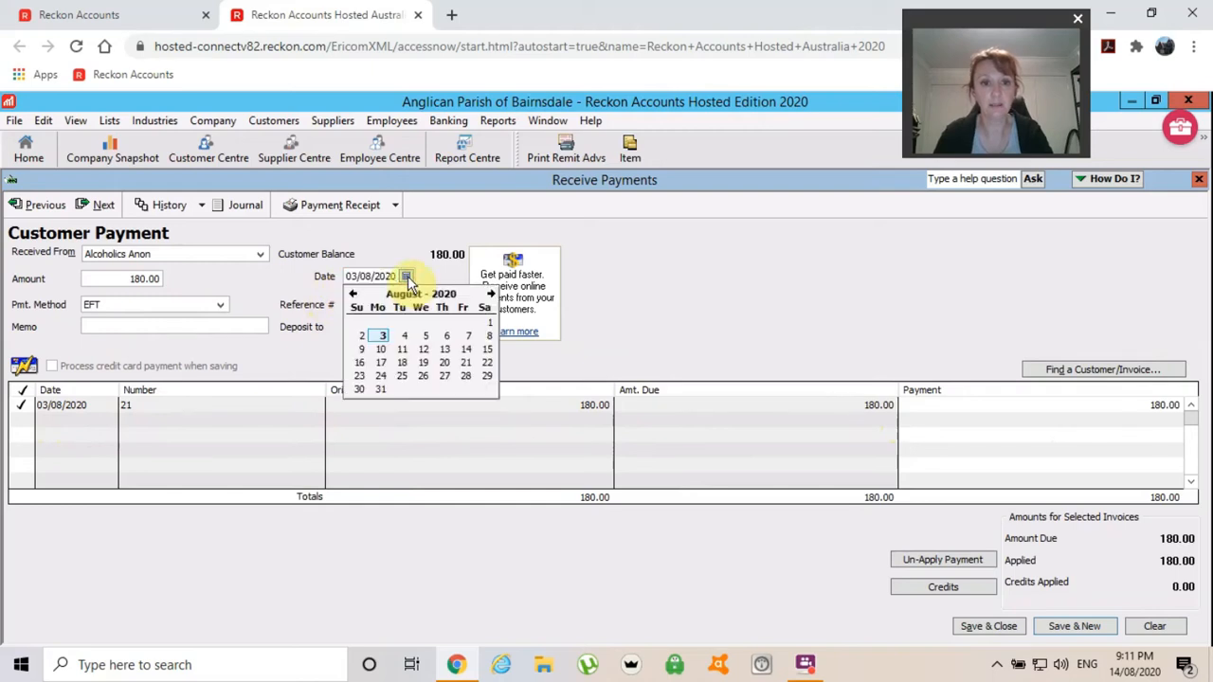
click(465, 337)
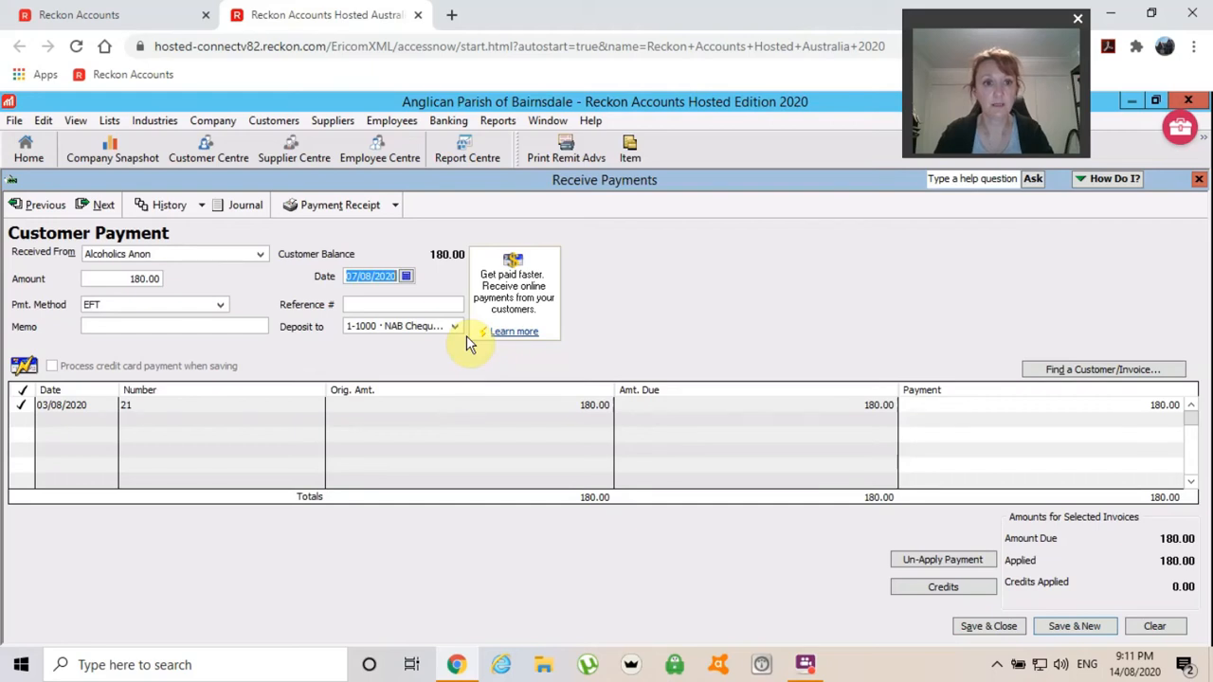
click(220, 305)
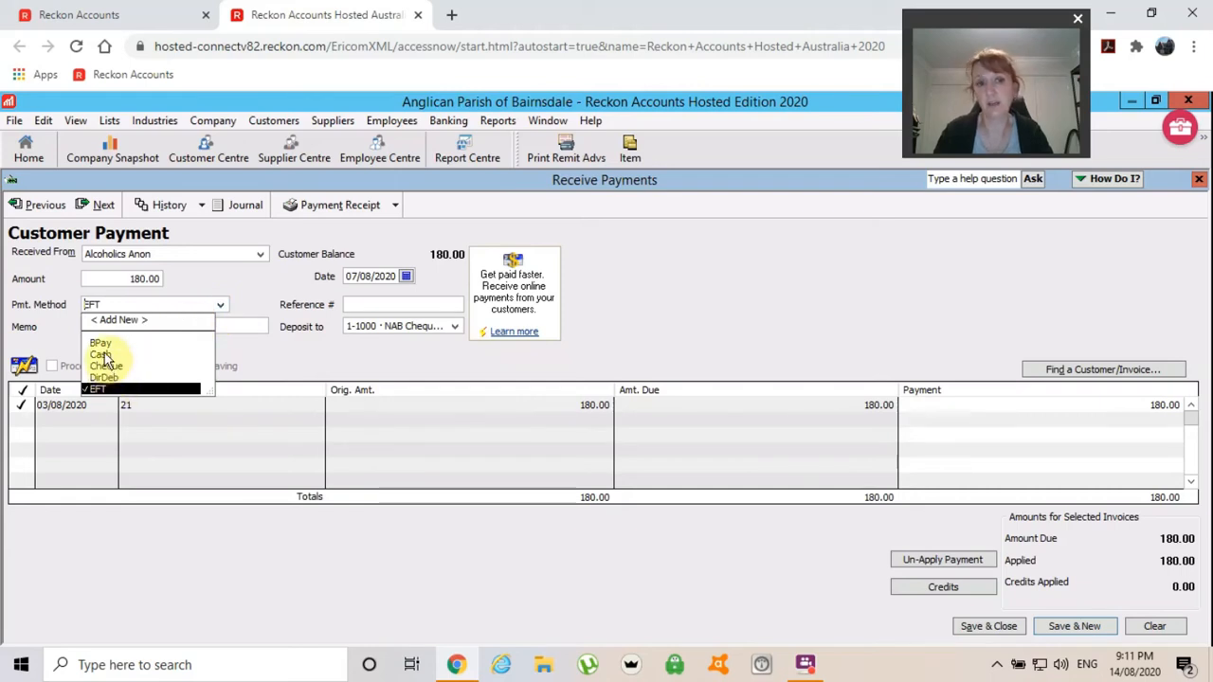
click(316, 360)
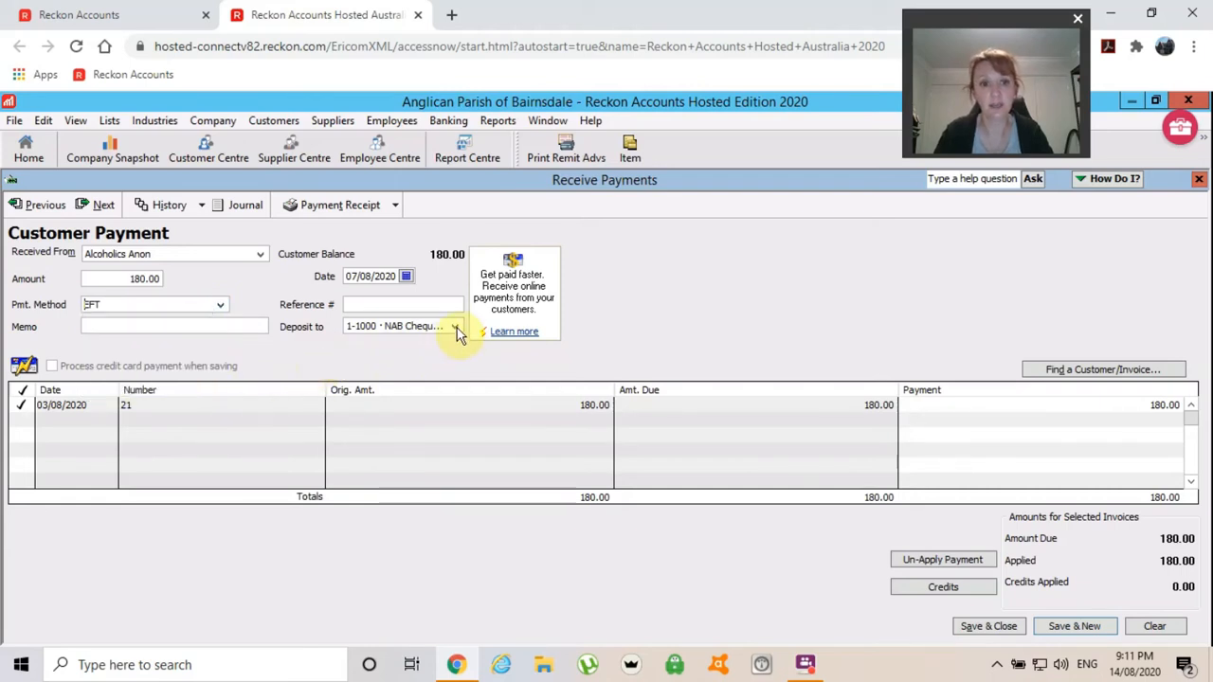
click(455, 327)
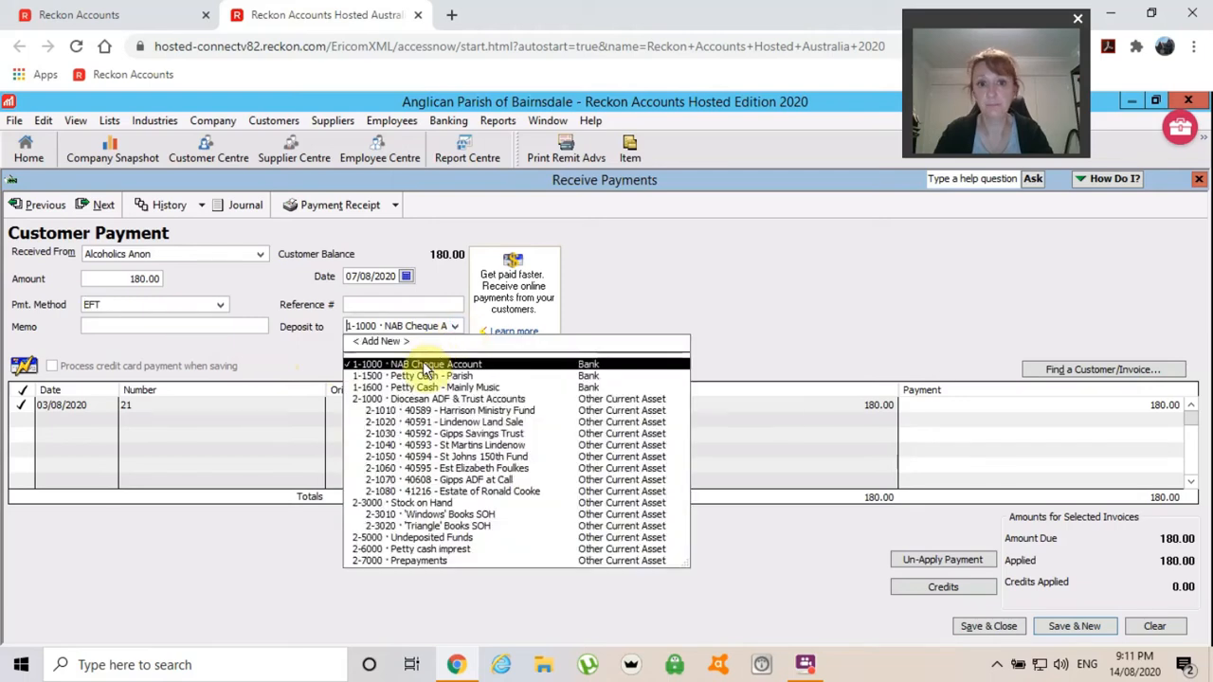
click(423, 365)
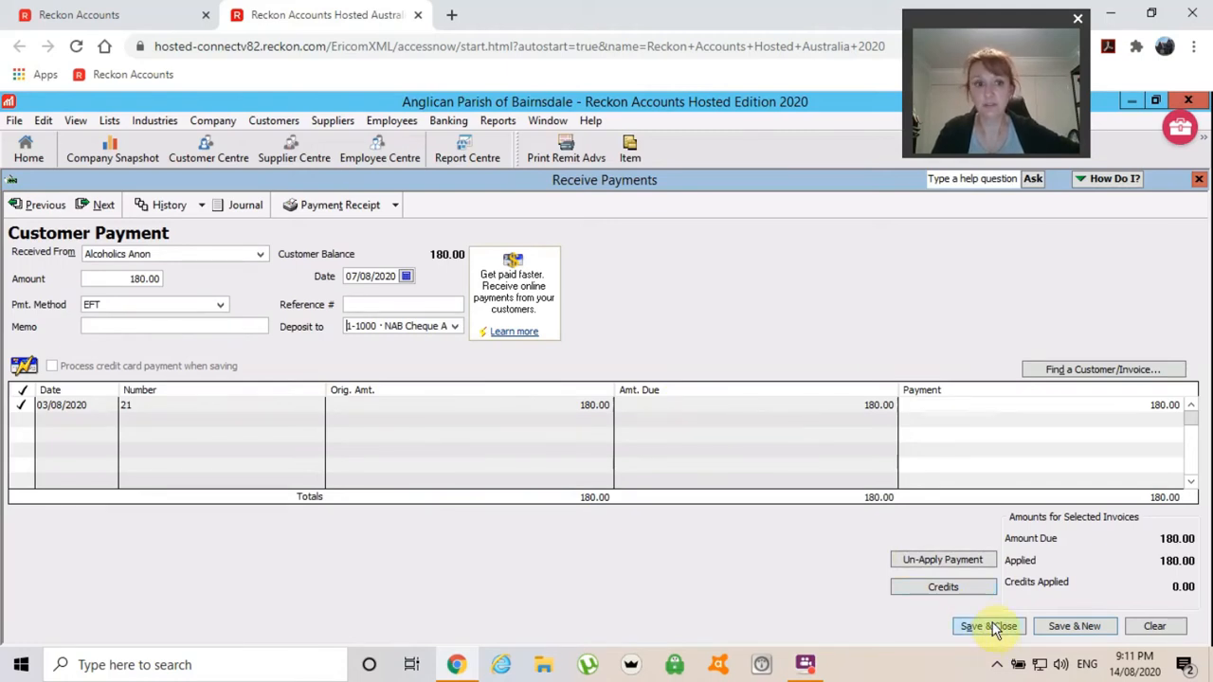
Close the Alcoholics Anon payment without recording it, then close the blank payment form.
click(1197, 180)
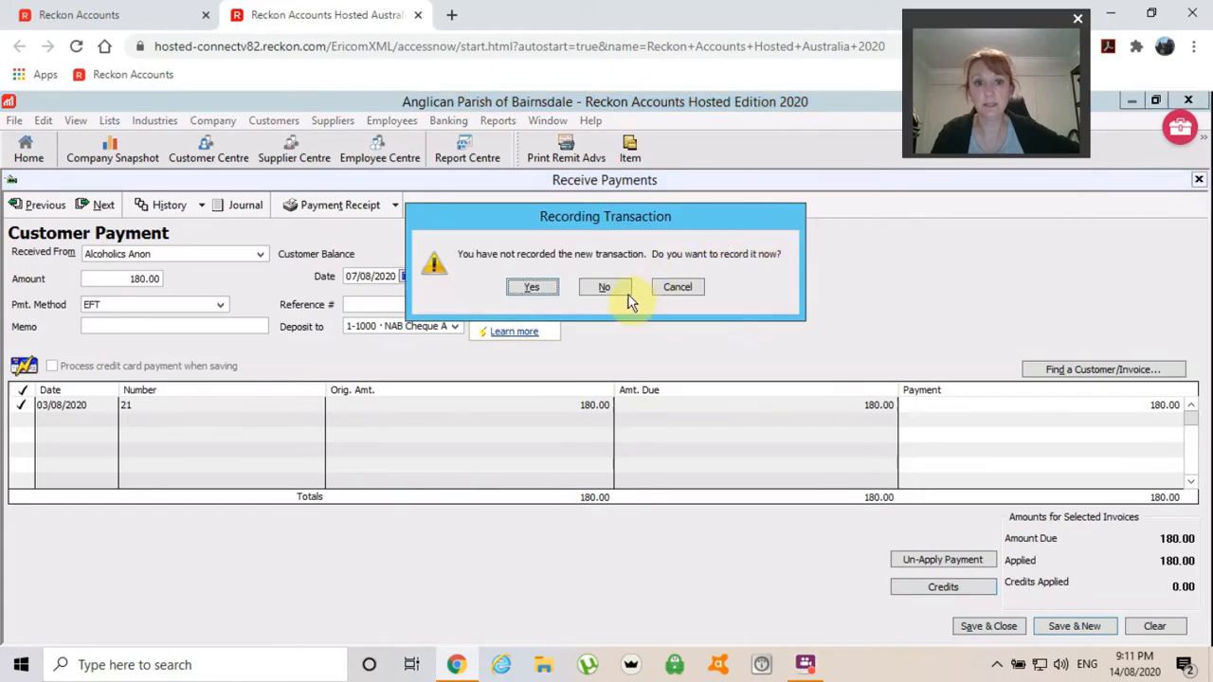
click(606, 292)
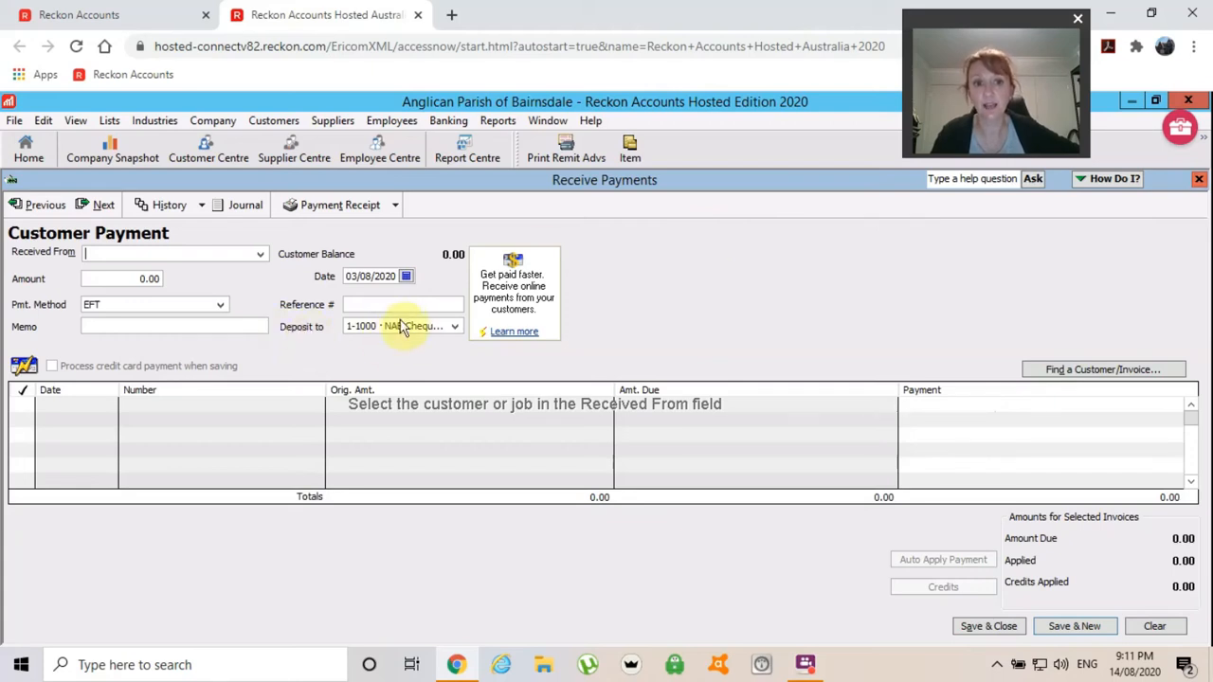
click(1200, 181)
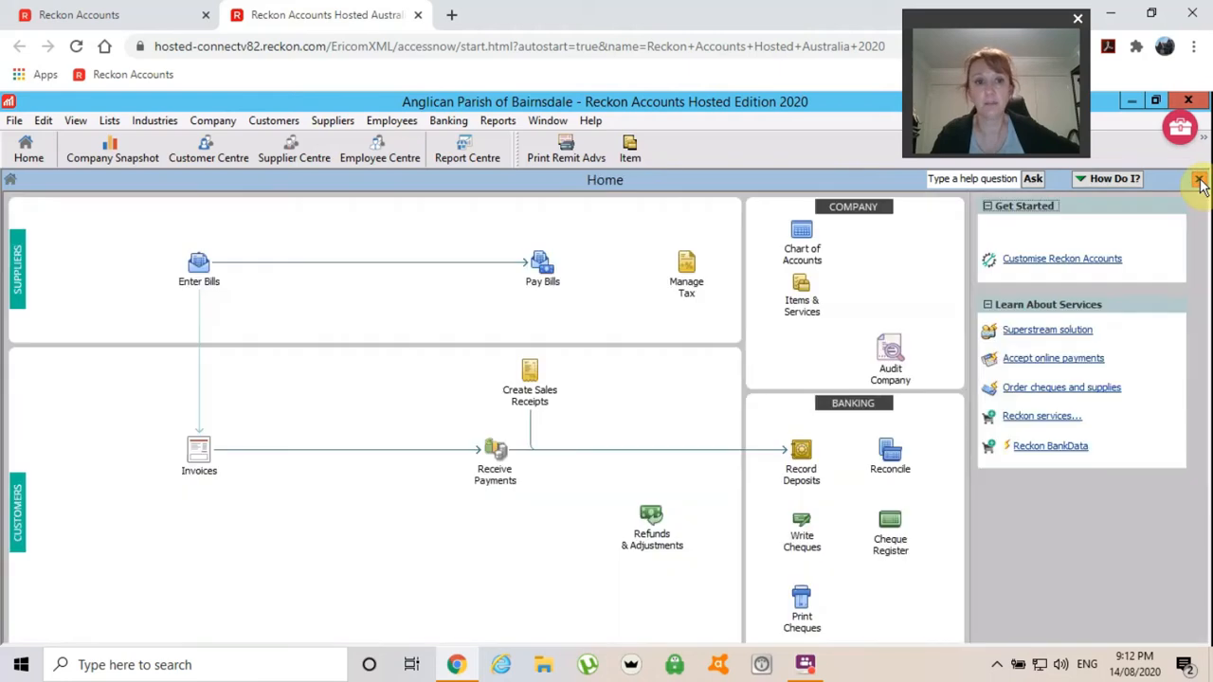
Open a blank Create Invoices form, invoice 22 dated 03/08/2020, after glancing at Sales Receipts.
click(529, 396)
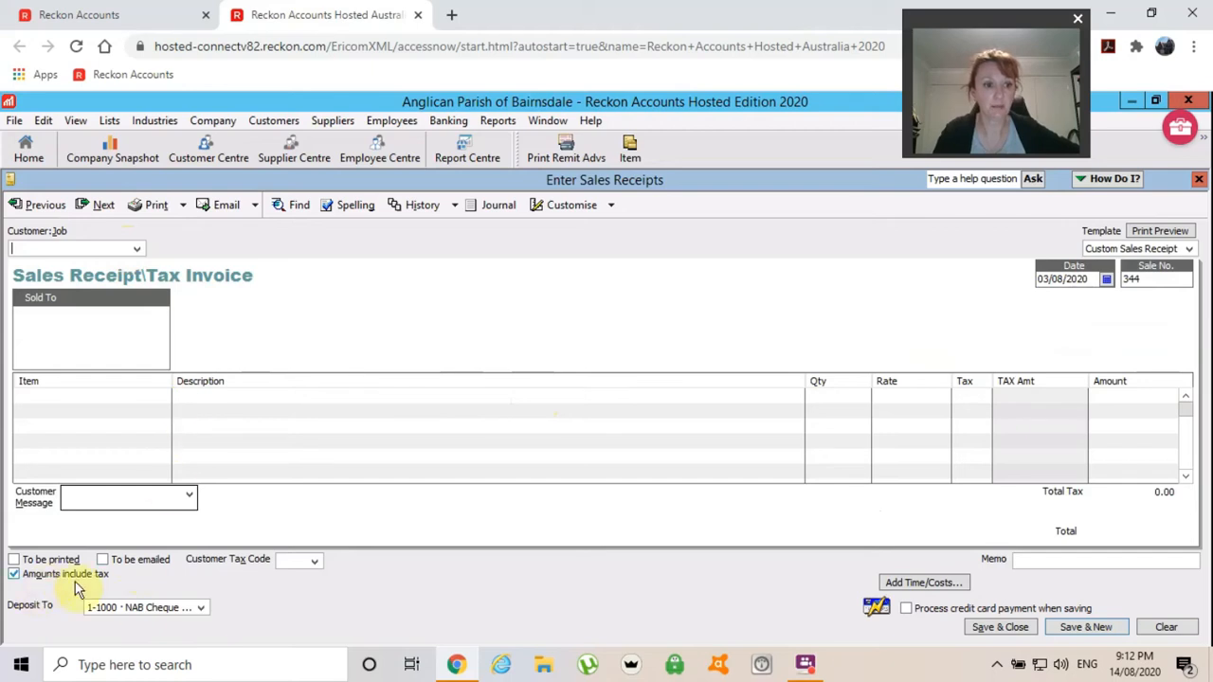
click(1199, 181)
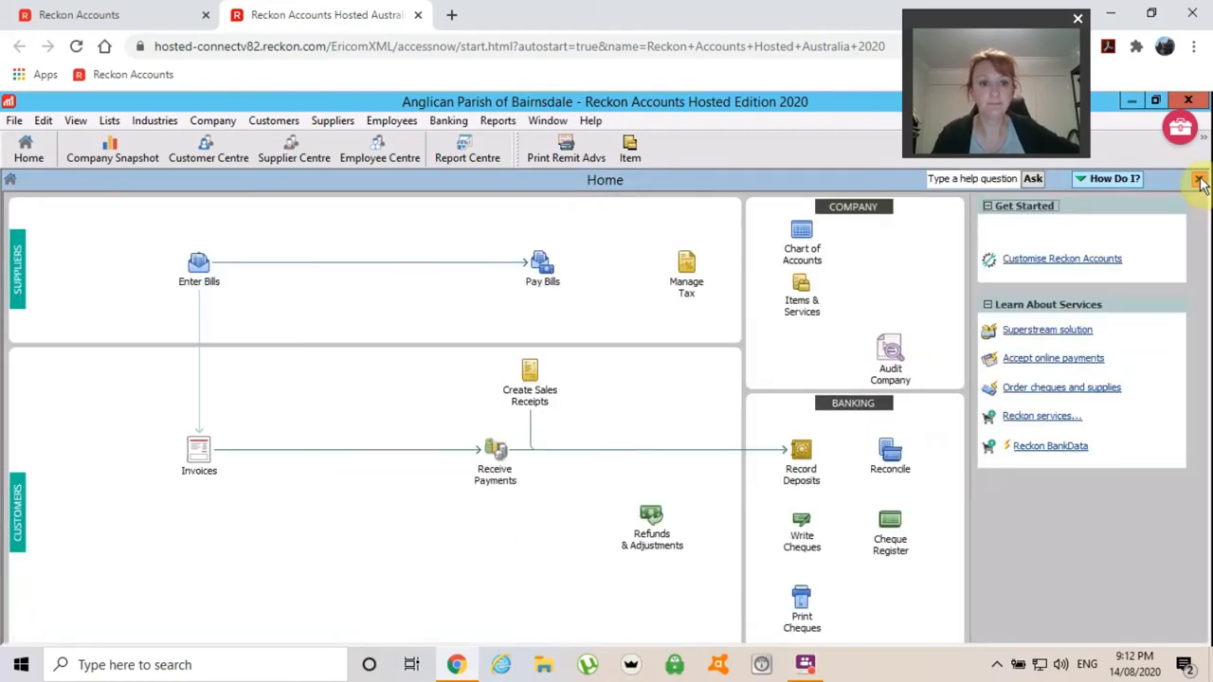
click(199, 474)
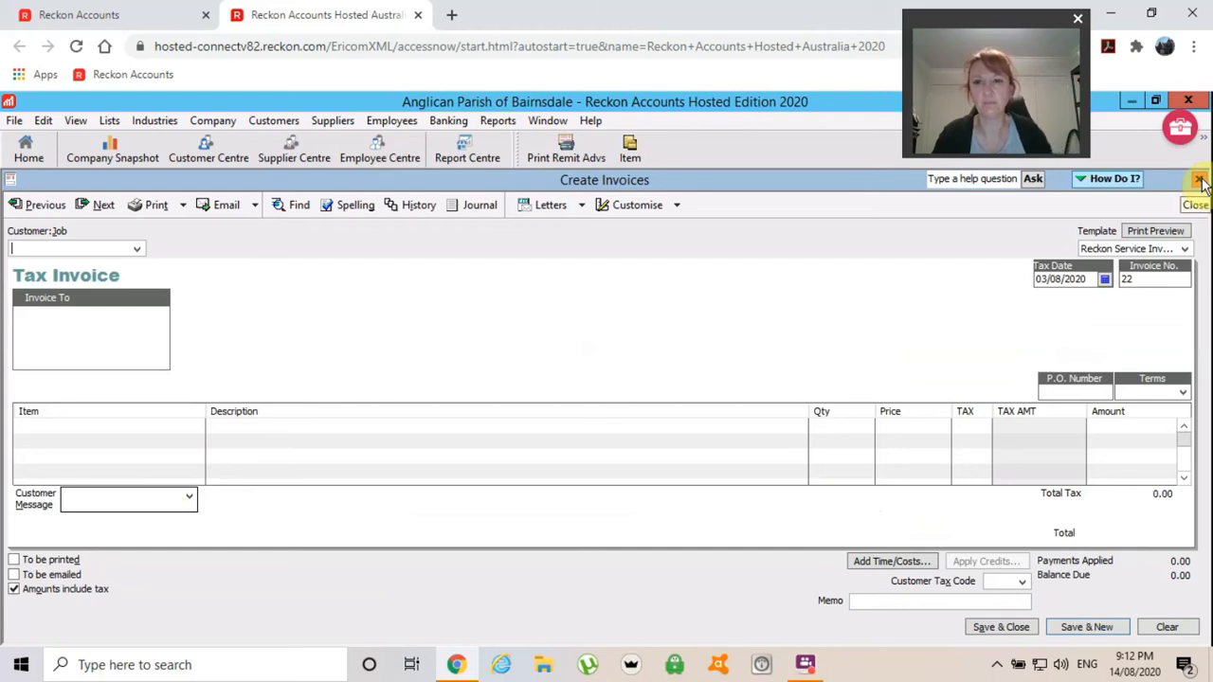
Review saved hall-hire invoice 21 for Alcoholics Anon, then close the invoice form.
click(39, 203)
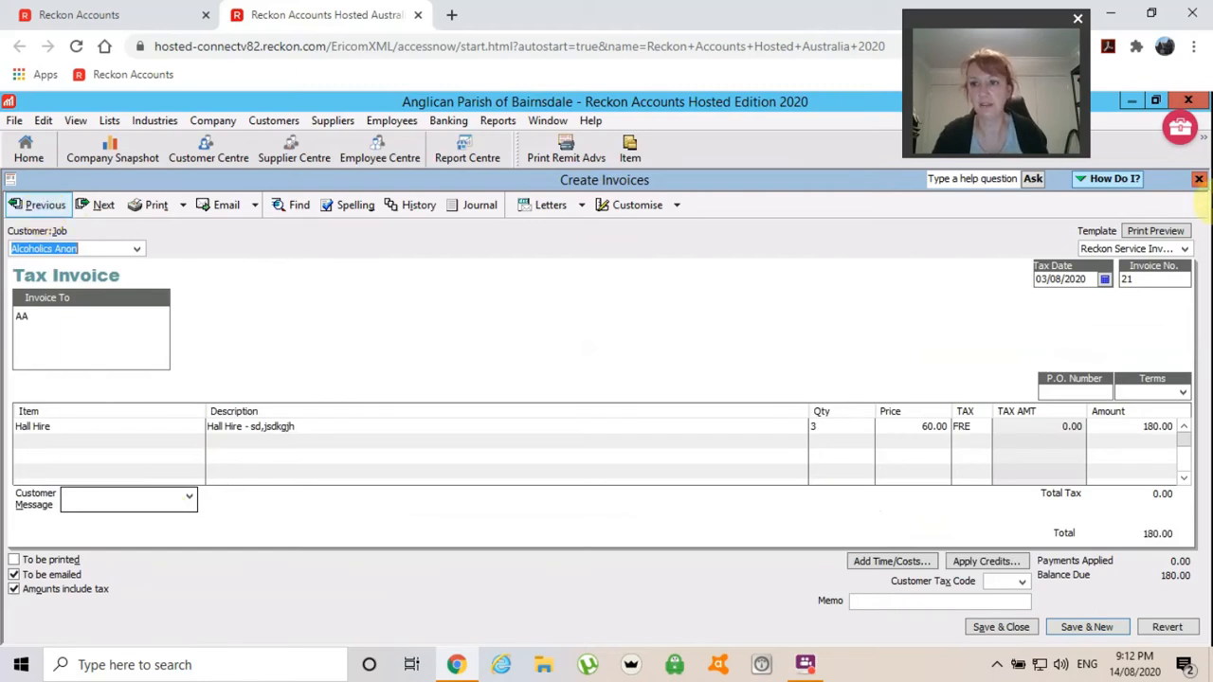
click(1200, 180)
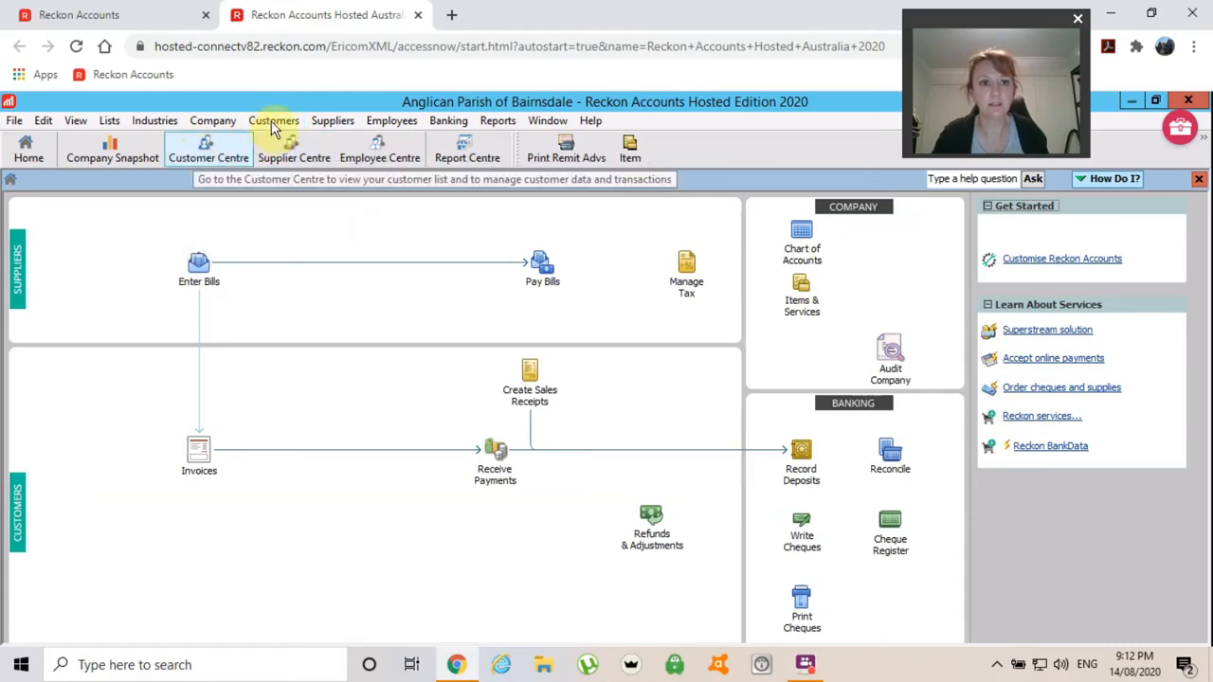
Select Alcoholics Anon's tax invoice 21 (180.00) in the Customer Centre transaction list.
click(193, 151)
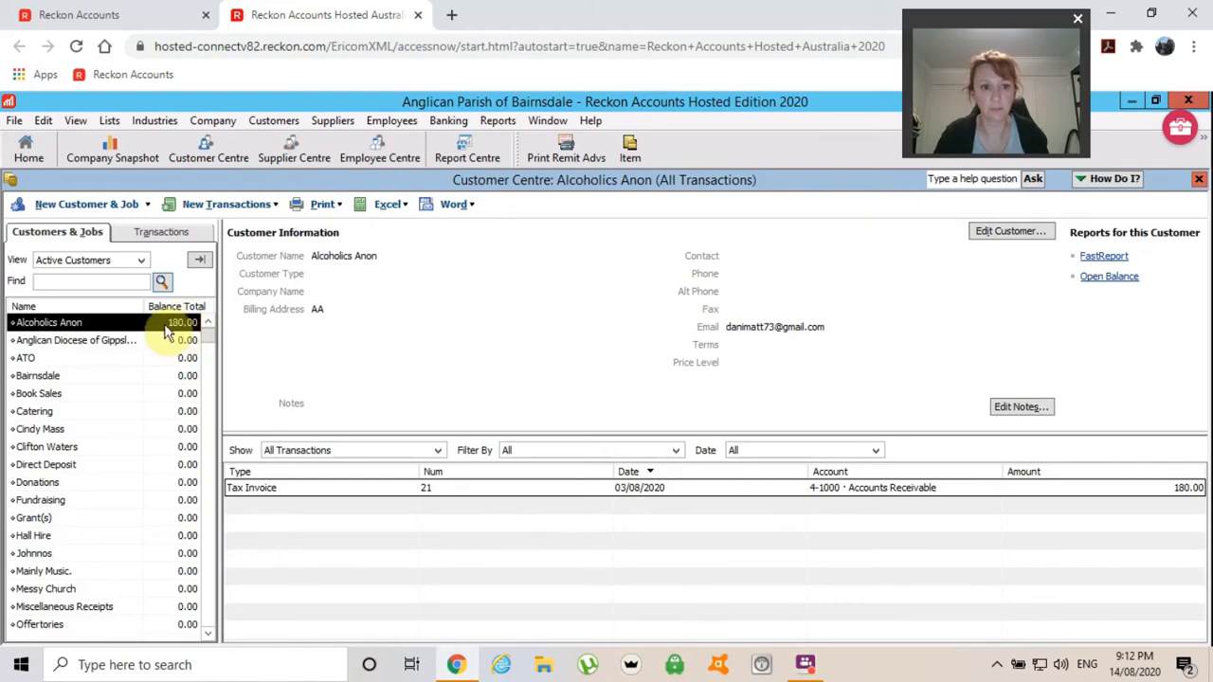
click(287, 490)
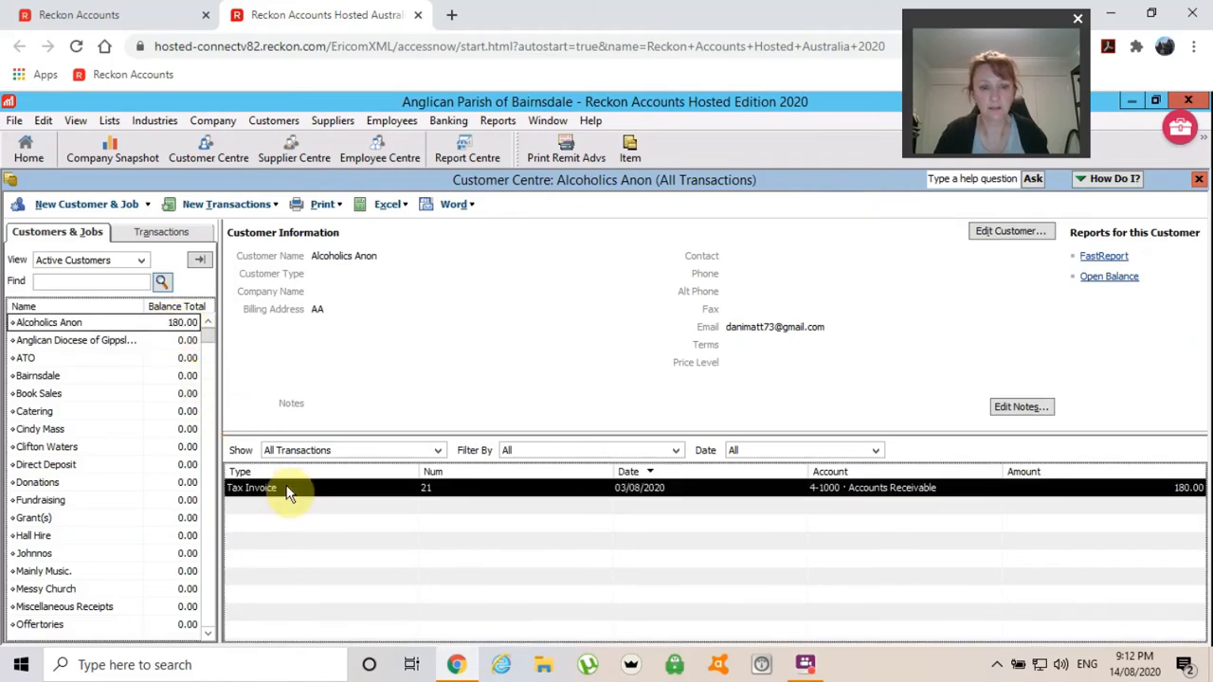
Void tax invoice 21 and make its memo read 'VOID: test invoice'.
double_click(380, 487)
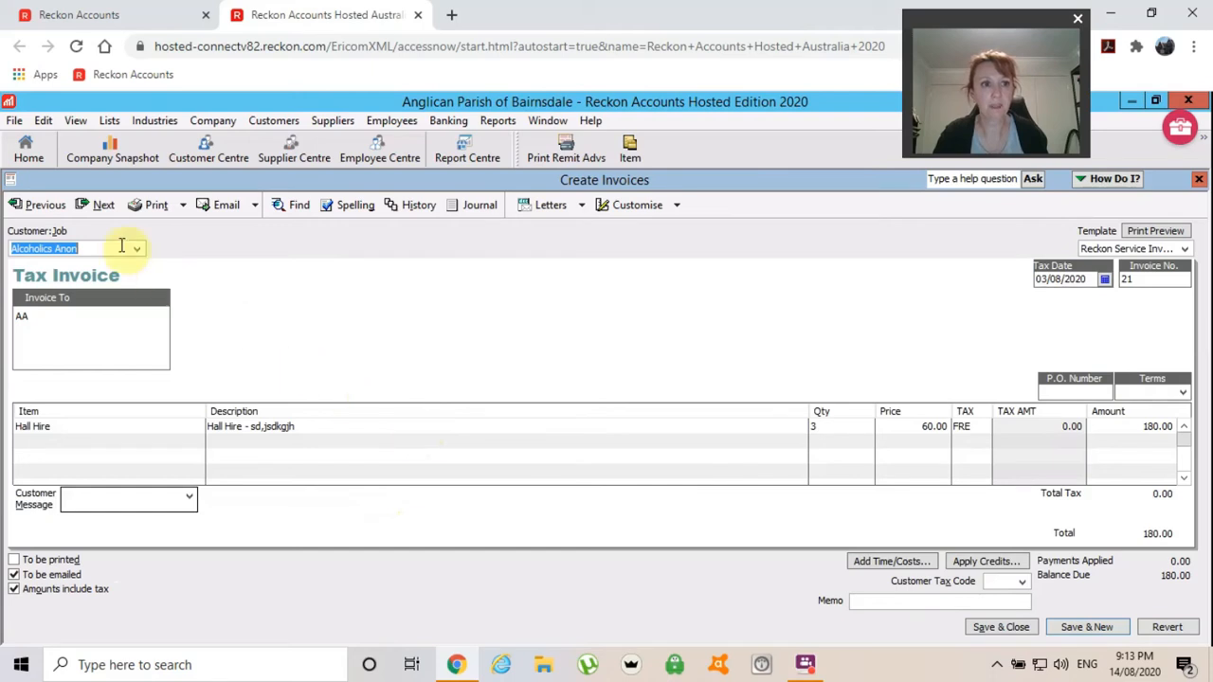
click(42, 121)
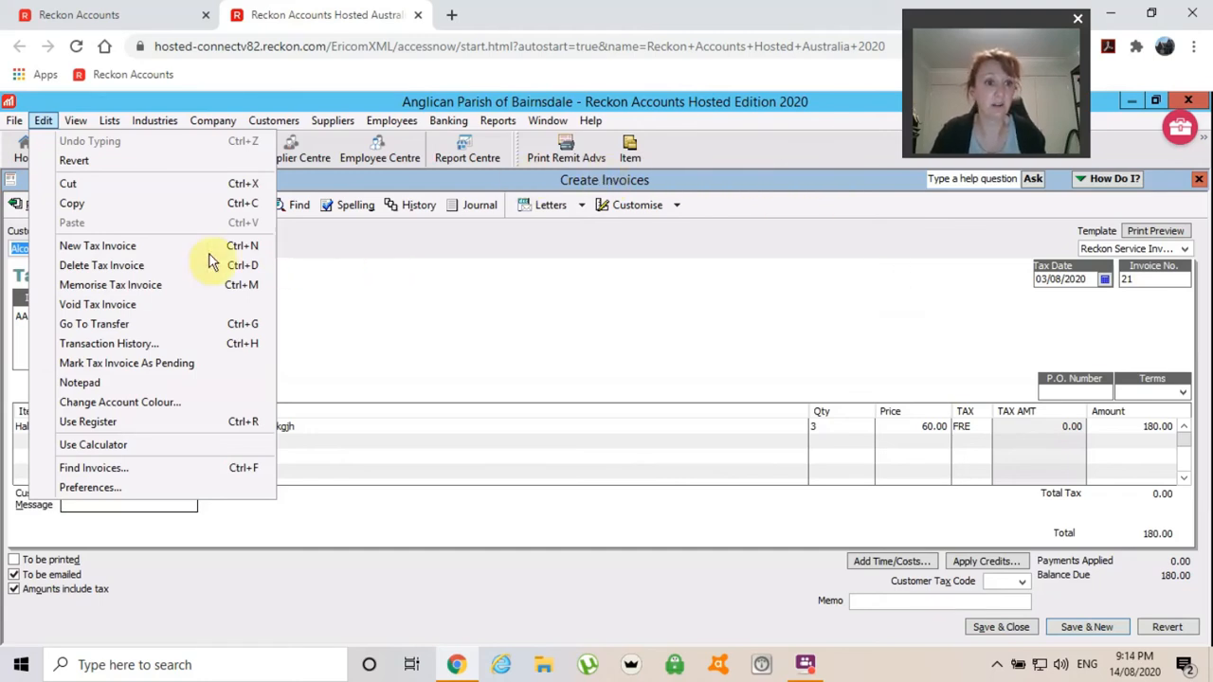
click(80, 305)
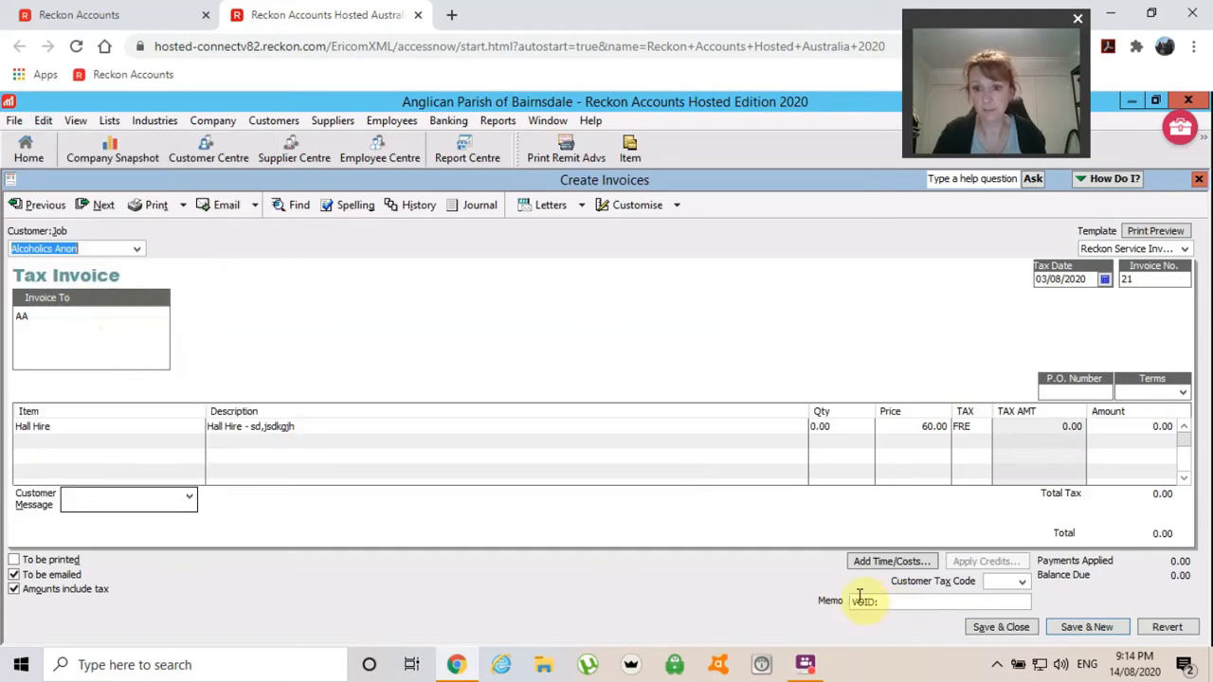
click(889, 602)
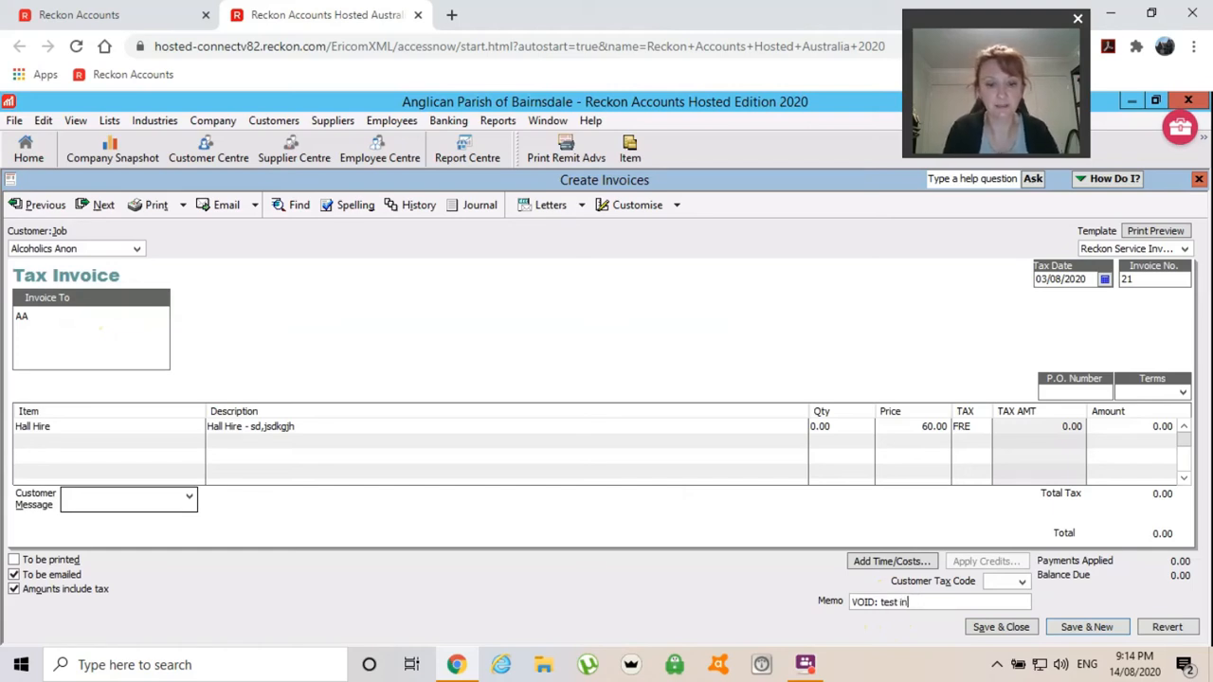
text(ce)
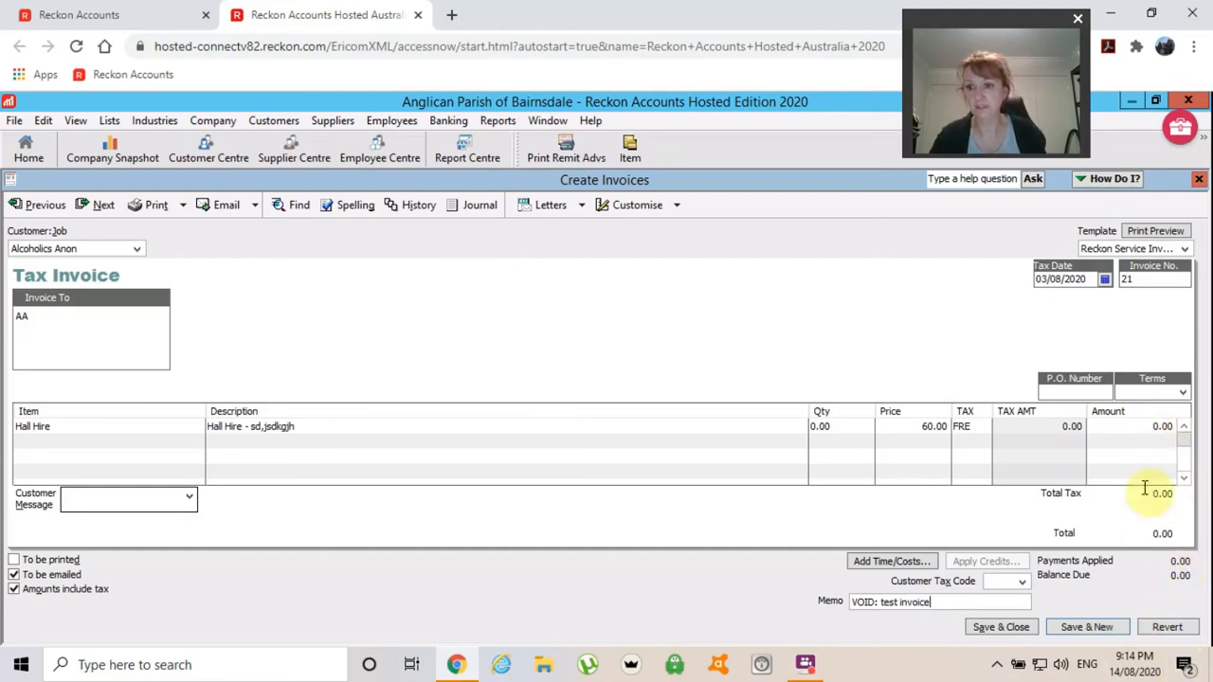
Record voided invoice 21 at 0.00, clearing its email flag, and close it.
click(992, 630)
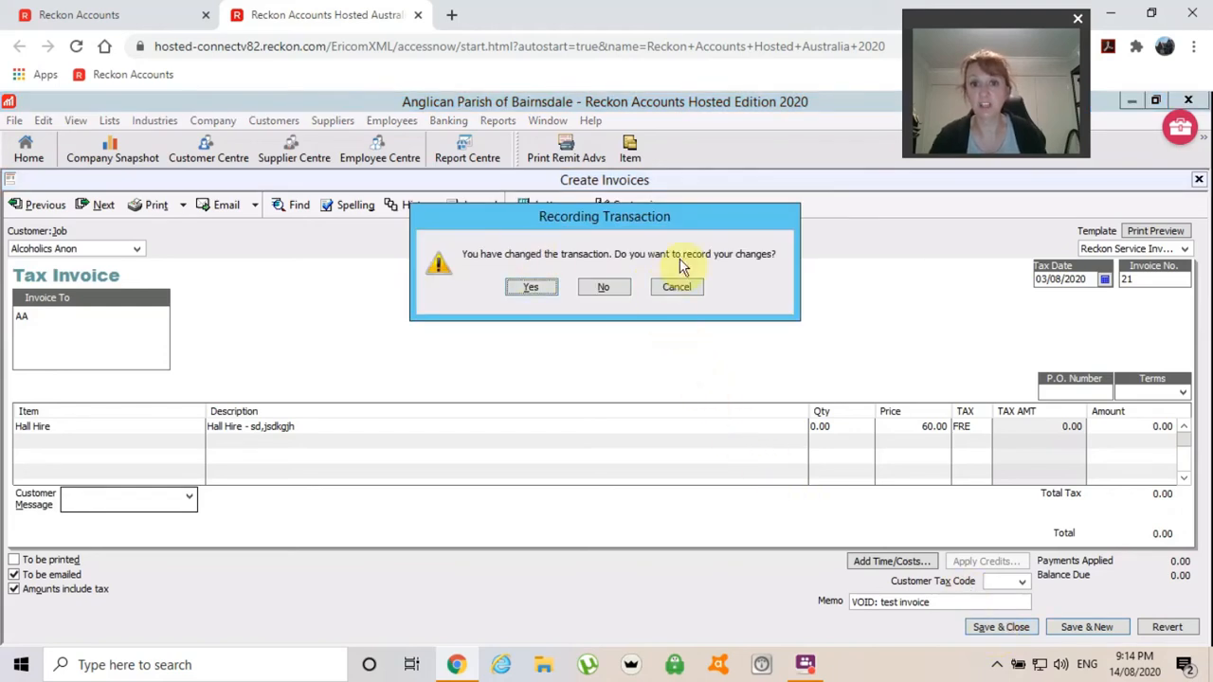
click(534, 289)
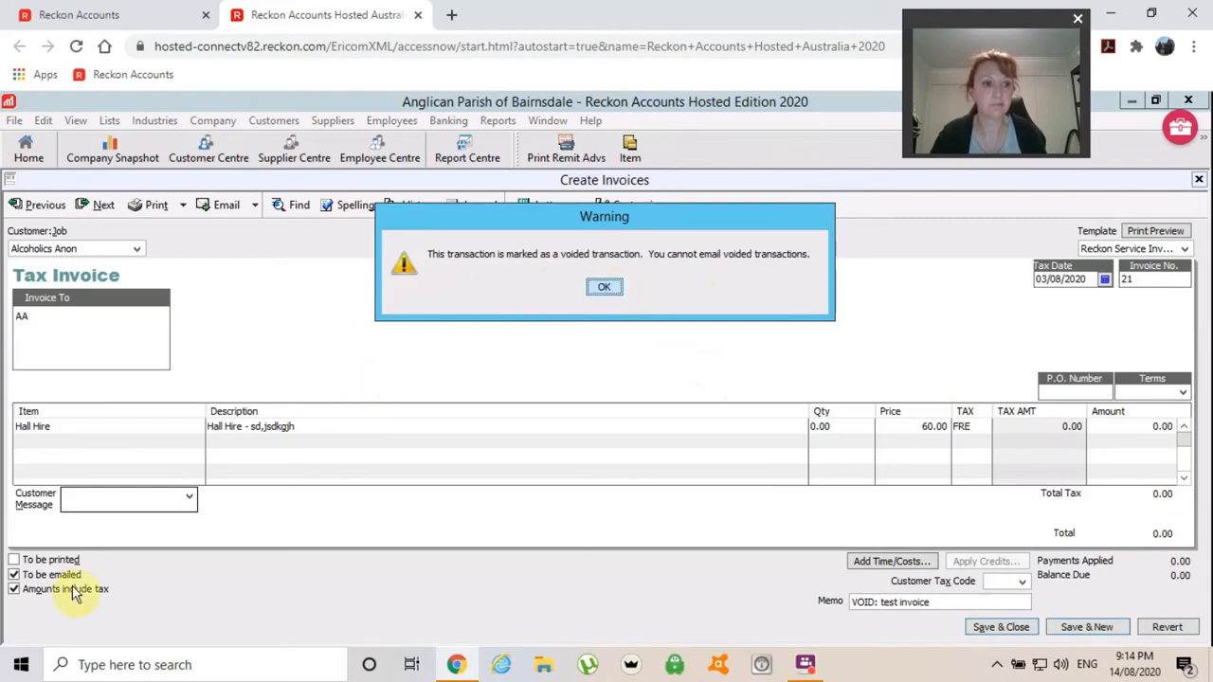
click(16, 582)
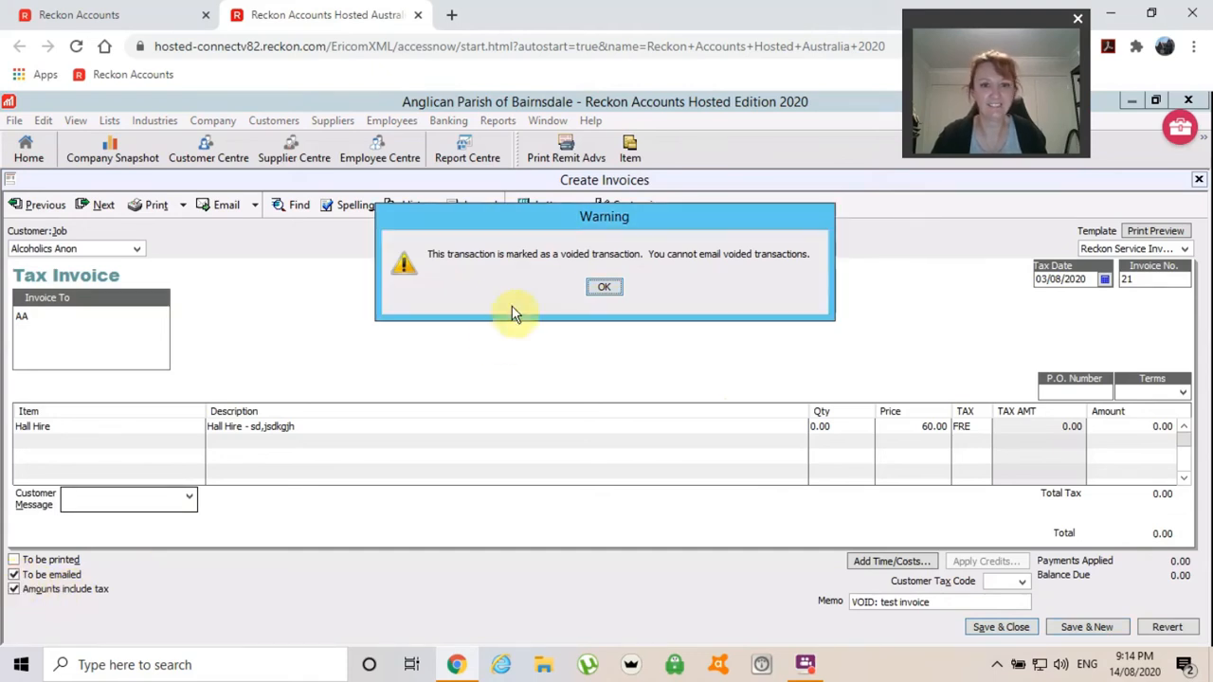
click(600, 290)
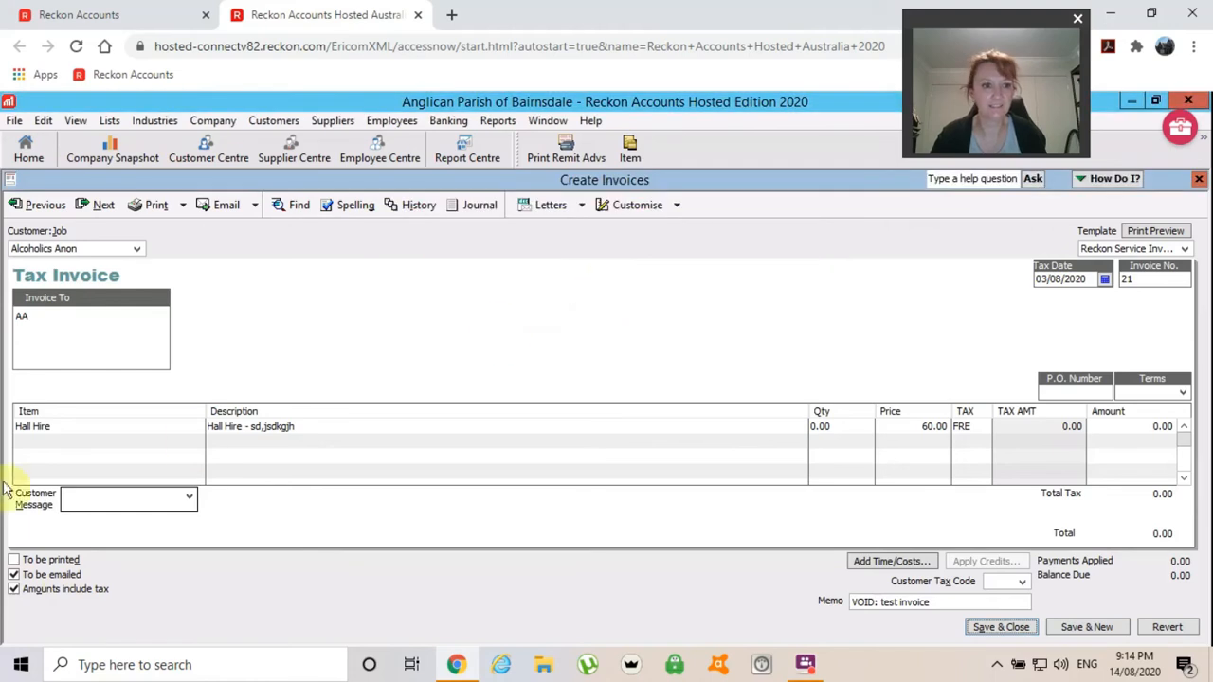
click(16, 580)
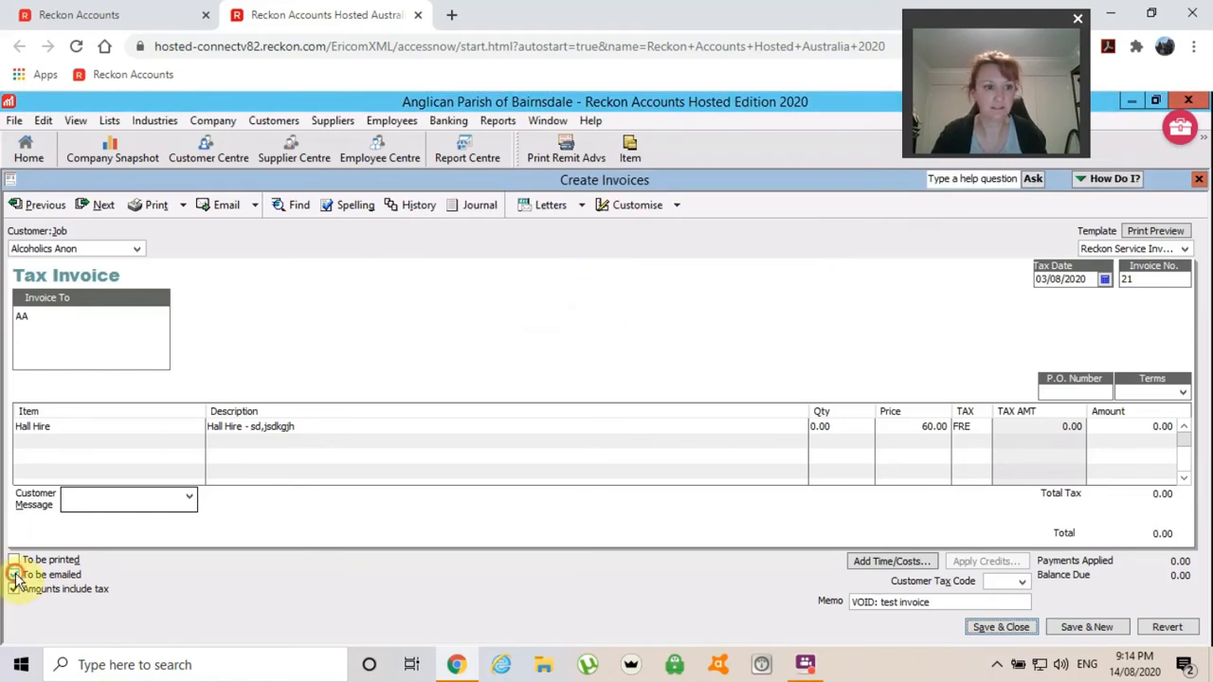
click(983, 626)
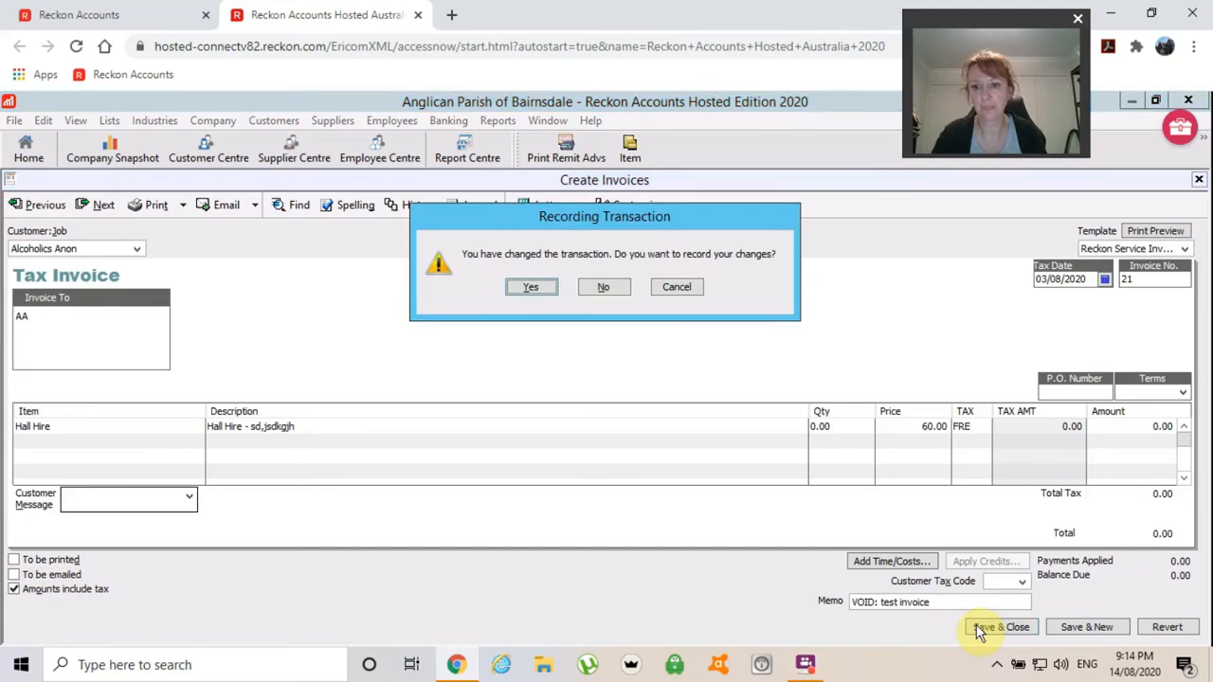
click(539, 289)
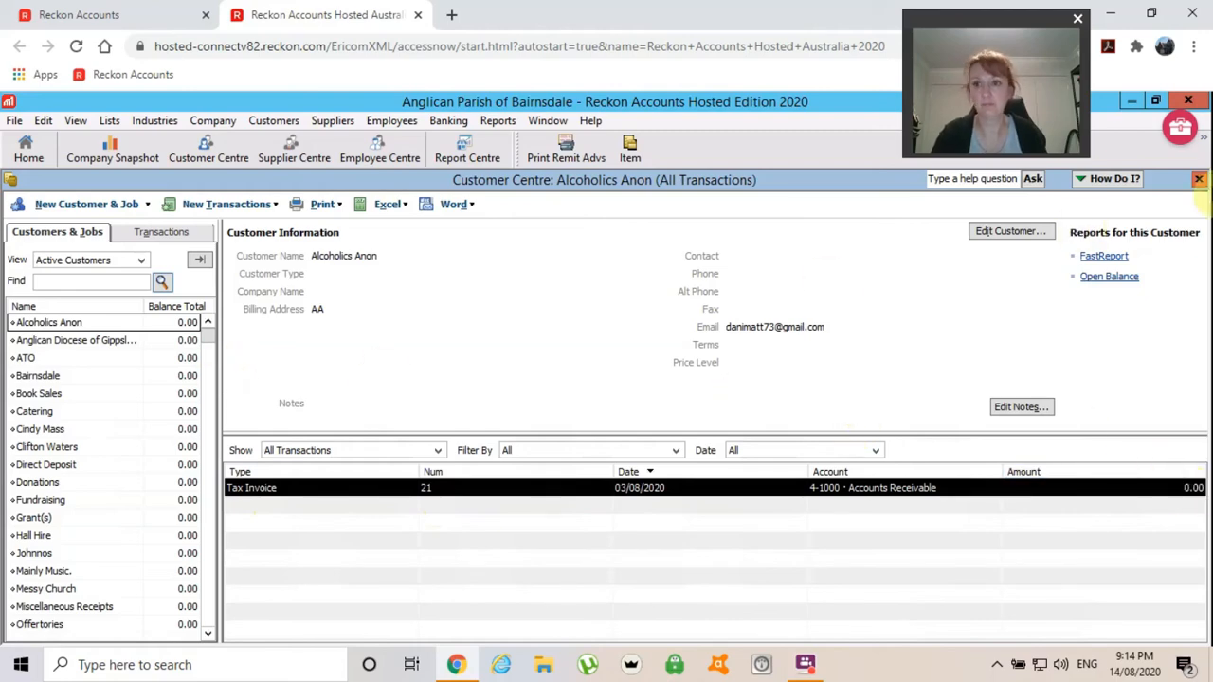
Close the Alcoholics Anon Customer Centre window.
click(1199, 181)
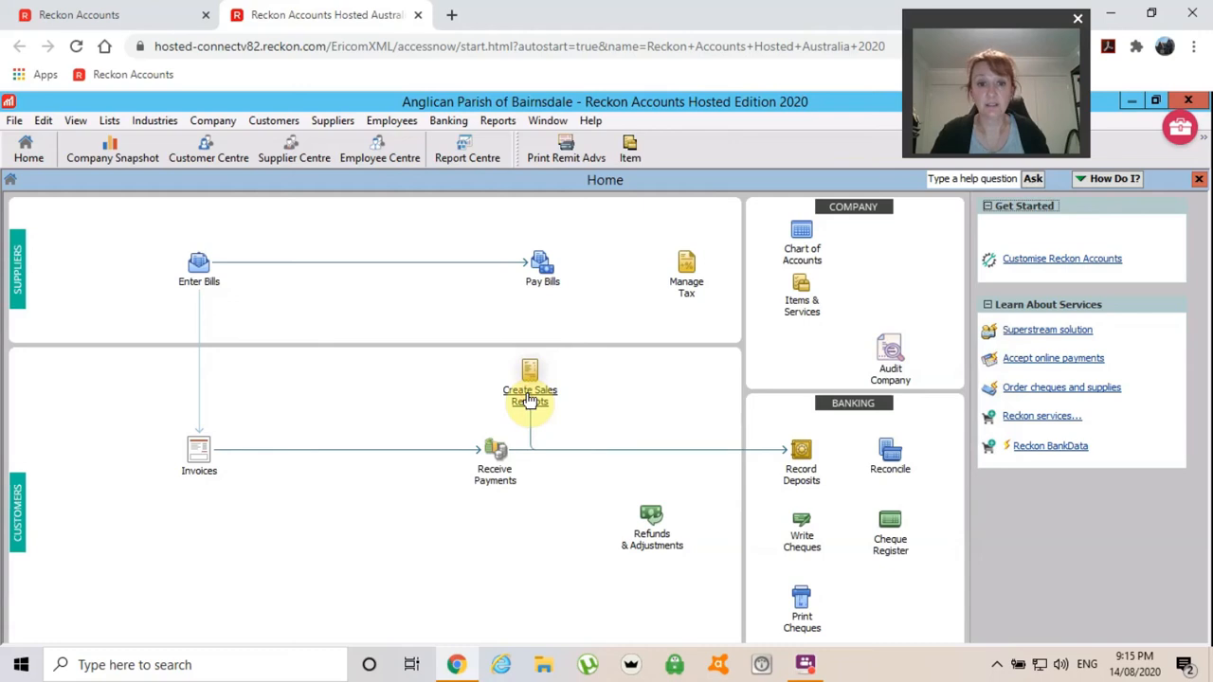
Open the Enter Sales Receipts form.
click(528, 396)
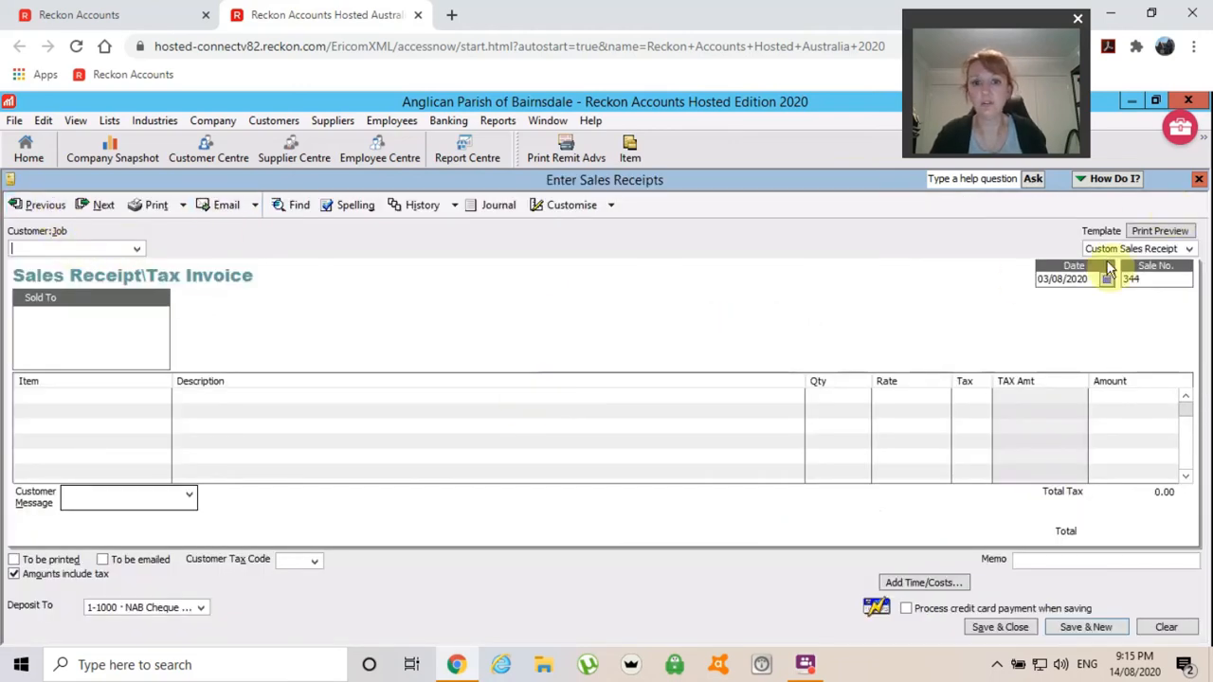
click(1199, 180)
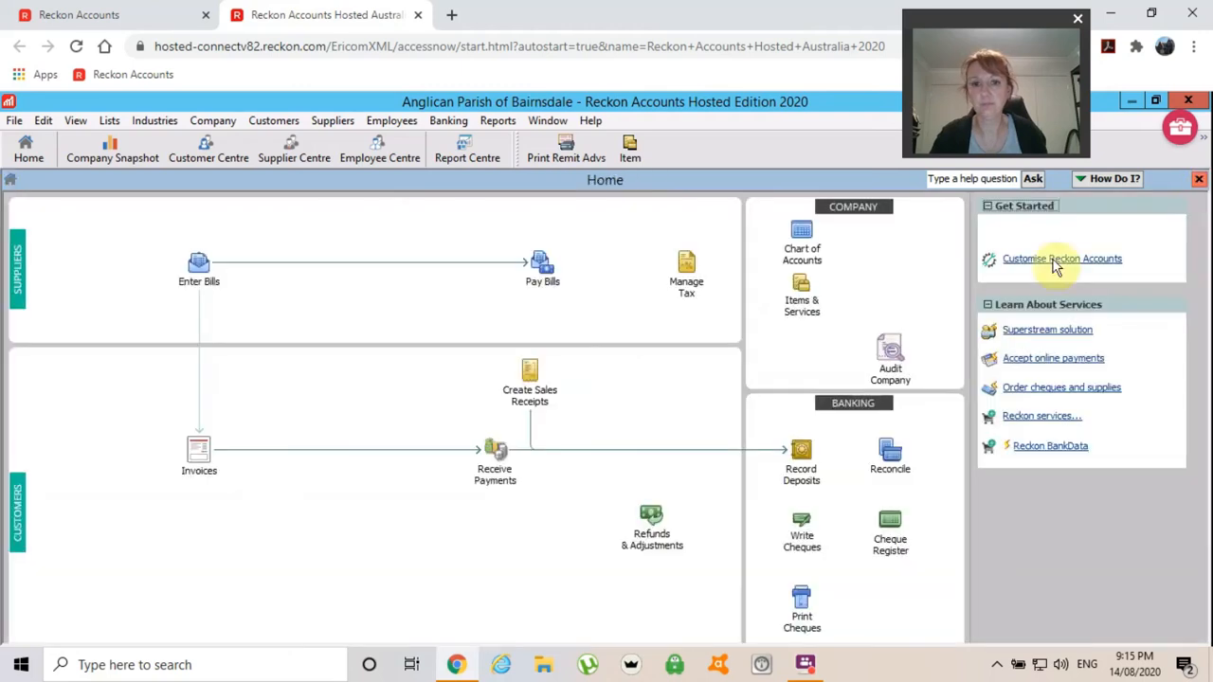
click(527, 396)
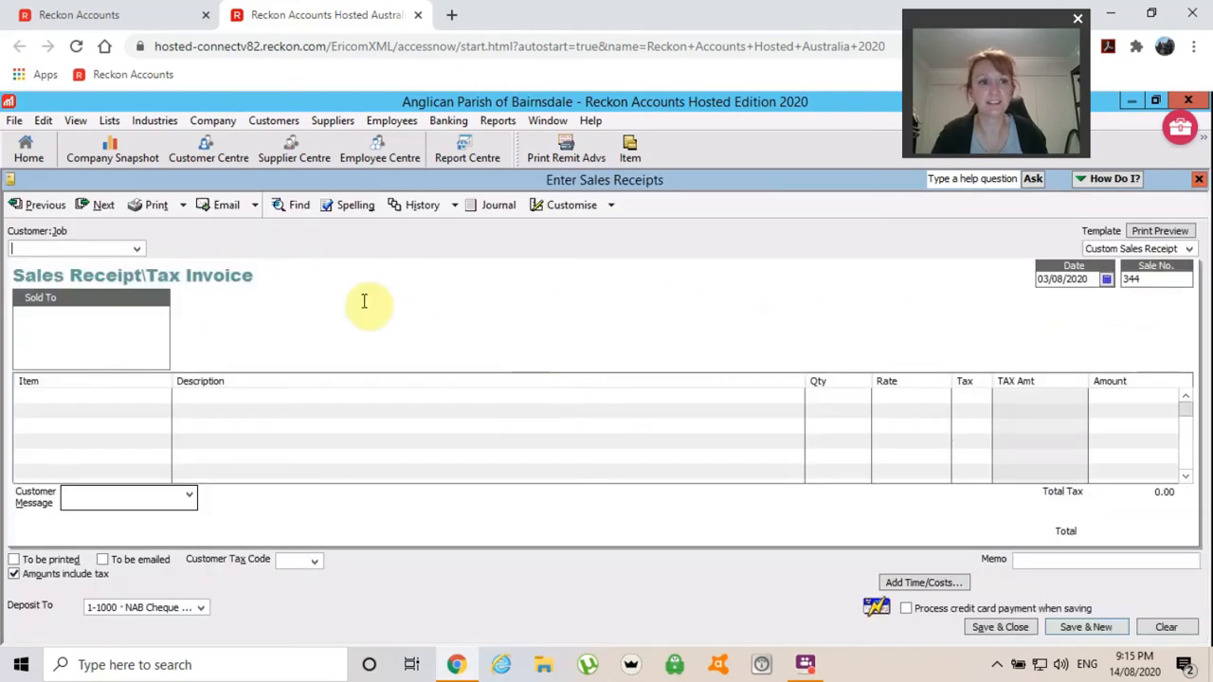
Browse back to receipt 334, then forward to Sale No. 342, the 20.00 Direct Deposit.
click(42, 207)
click(42, 206)
click(41, 205)
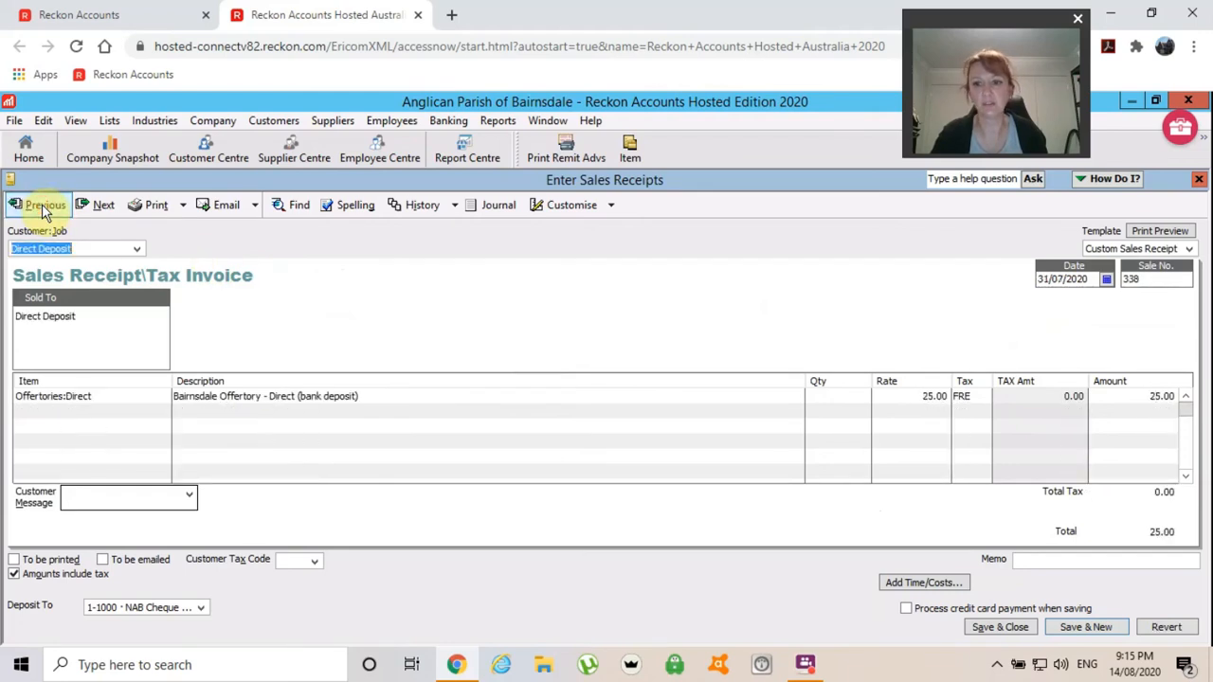
click(42, 206)
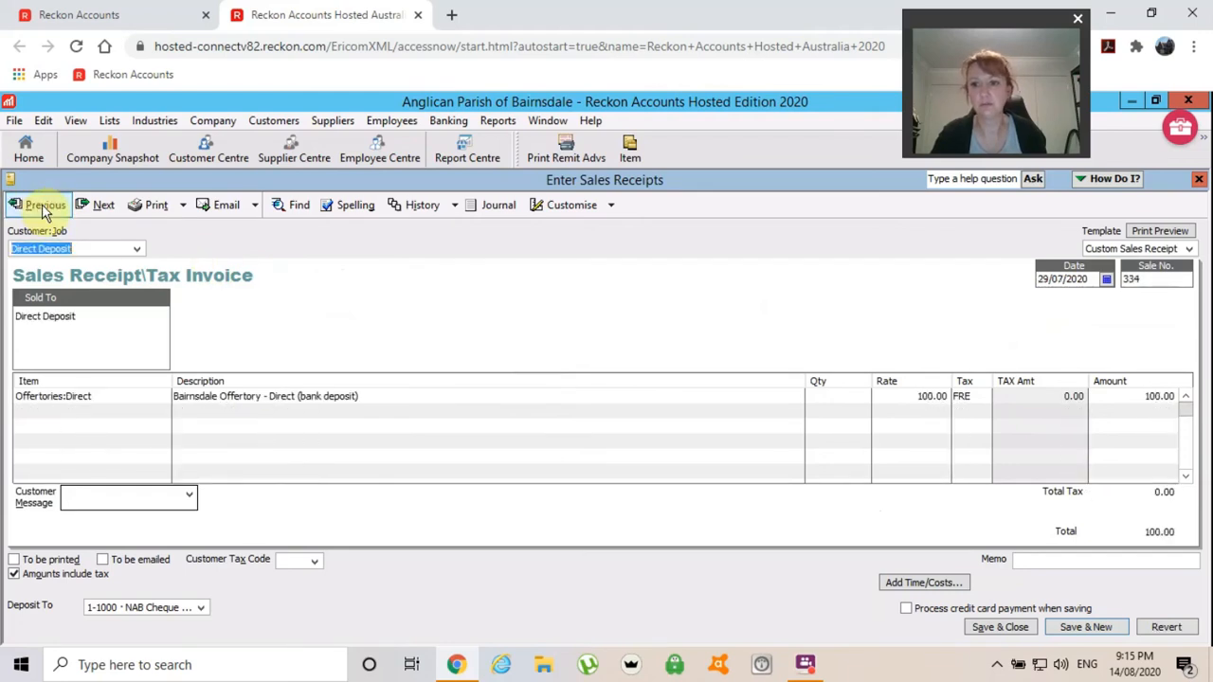
click(97, 212)
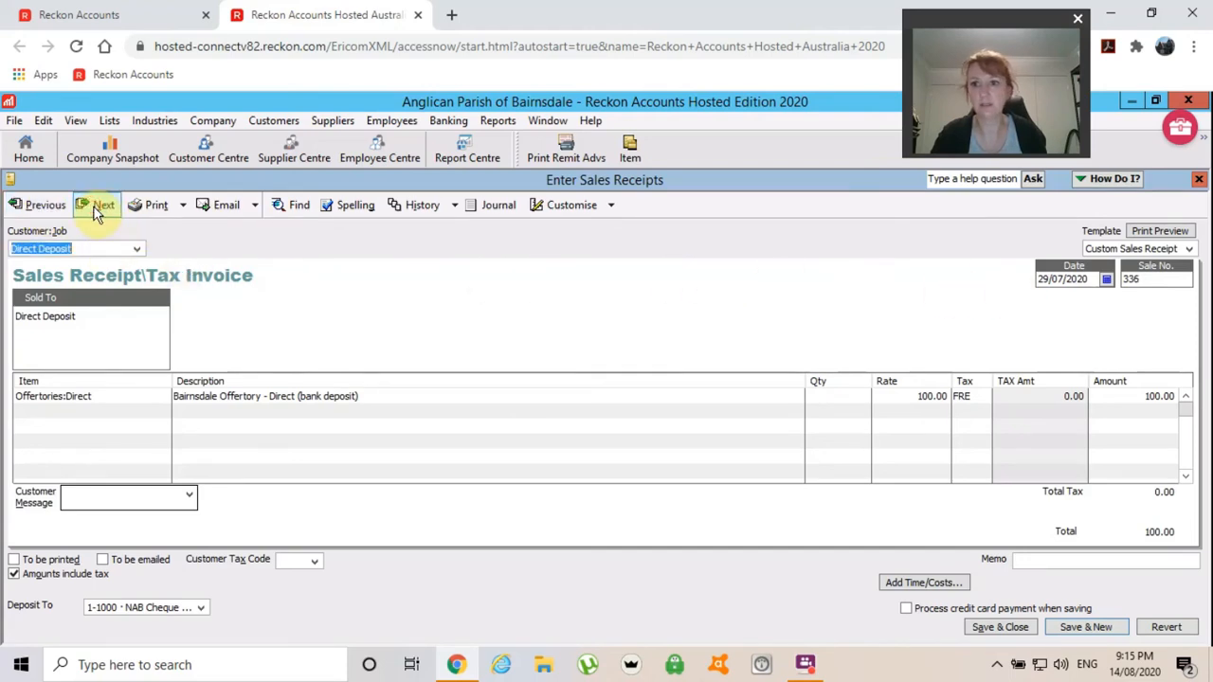
click(97, 209)
click(98, 208)
click(98, 208)
click(97, 209)
click(98, 208)
click(98, 208)
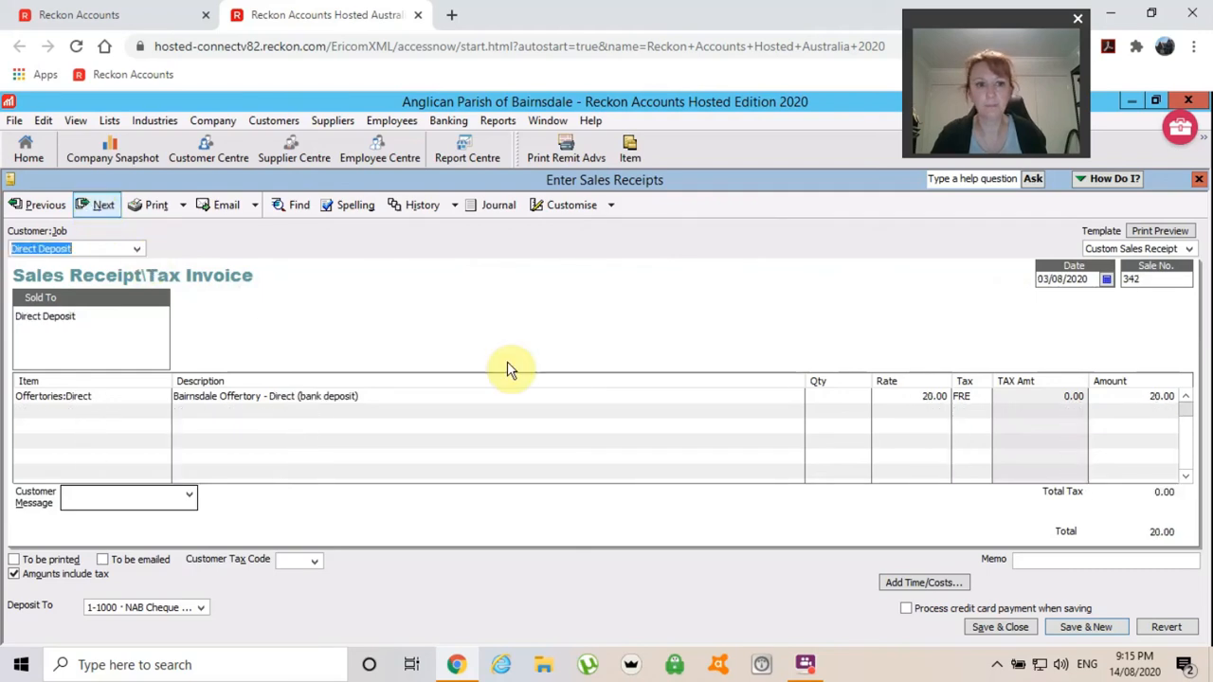
Change receipt 342's offertory rate to 200.00 and record the saved receipt.
click(557, 400)
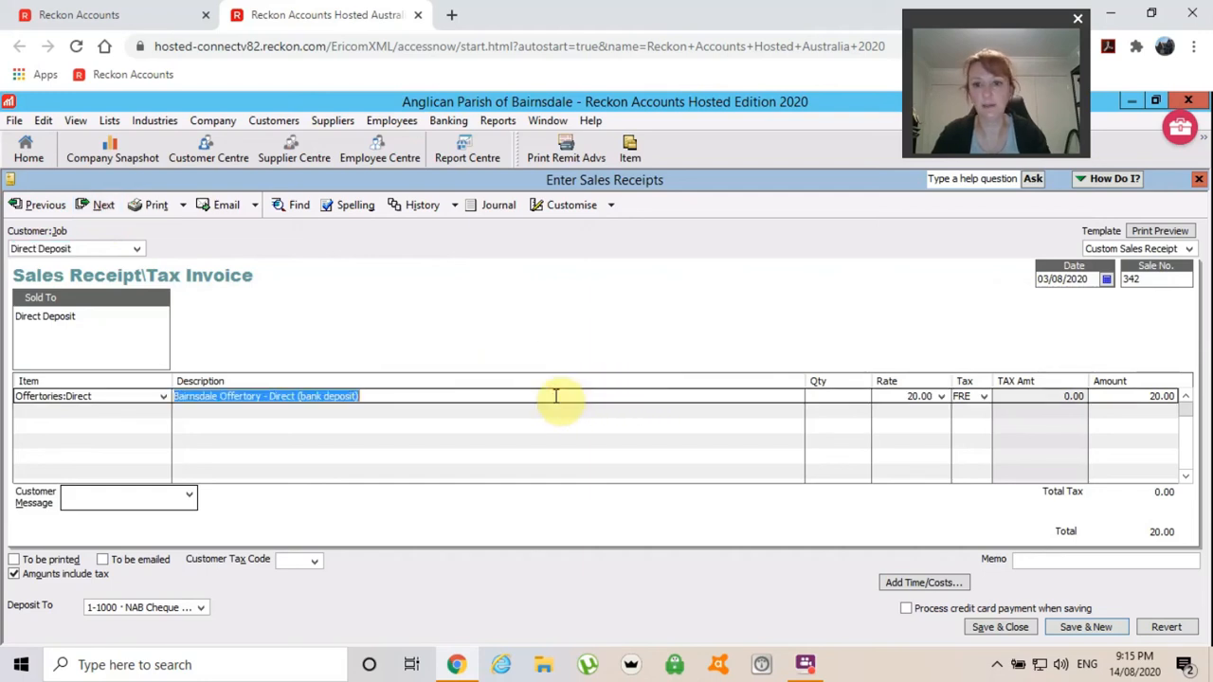
key(Tab)
key(Tab)
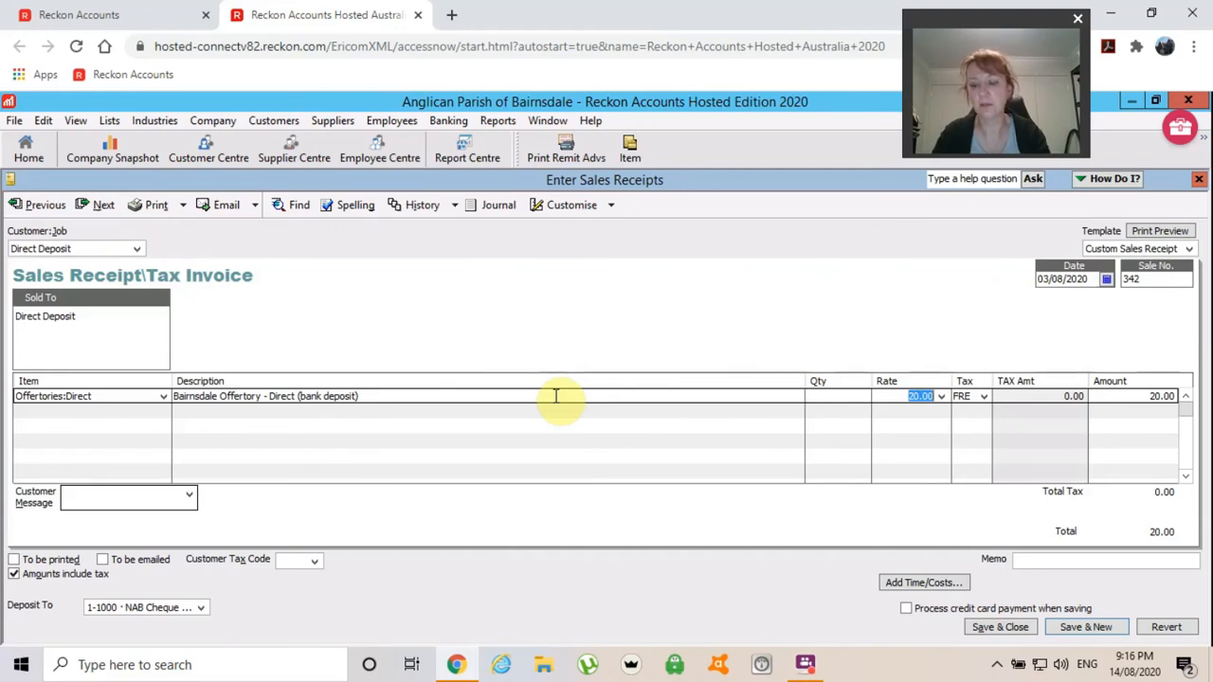
text(200)
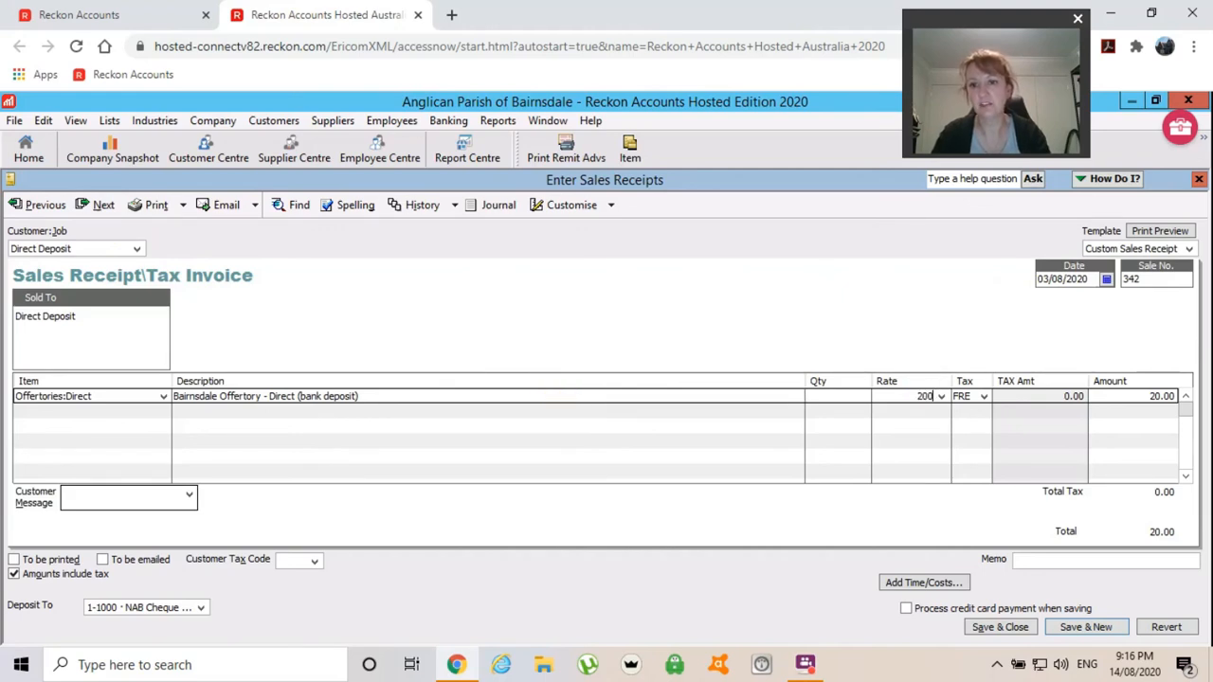
key(Tab)
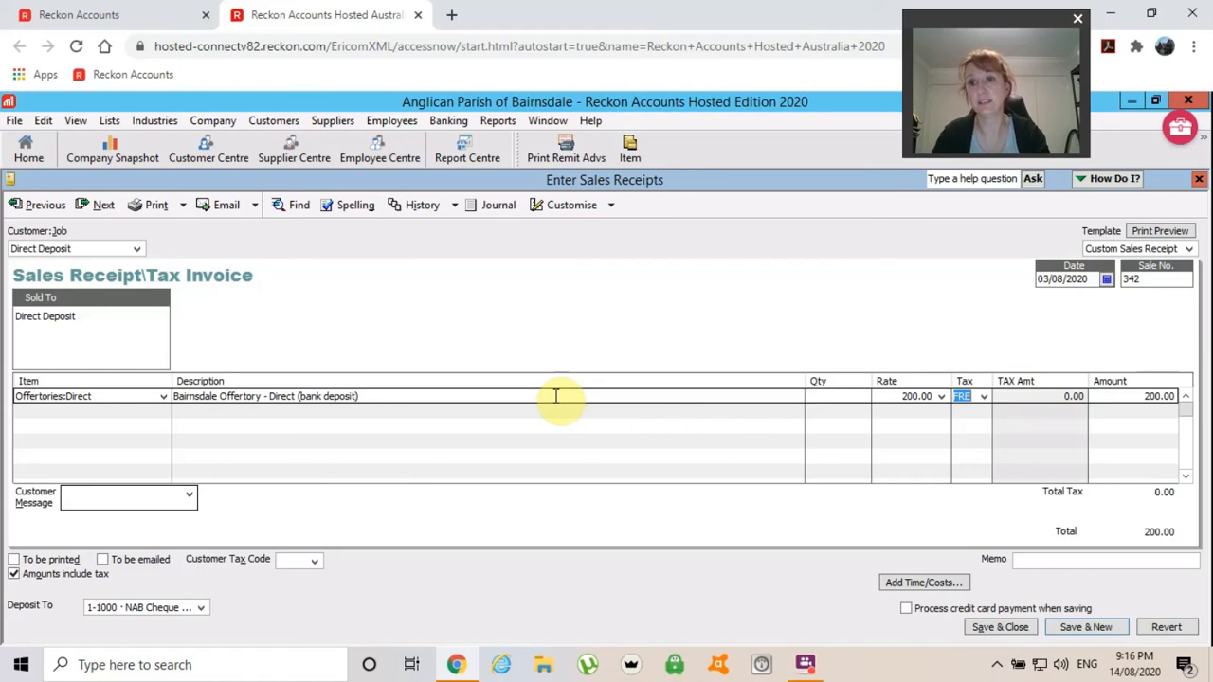
click(990, 629)
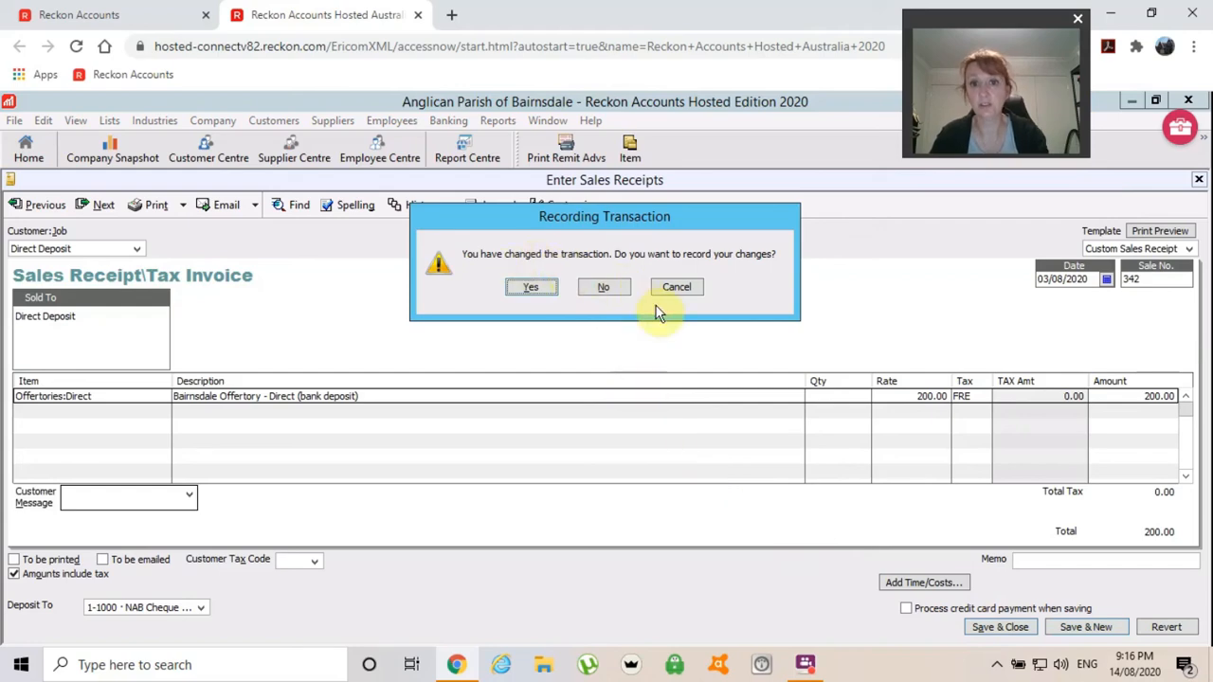
click(530, 288)
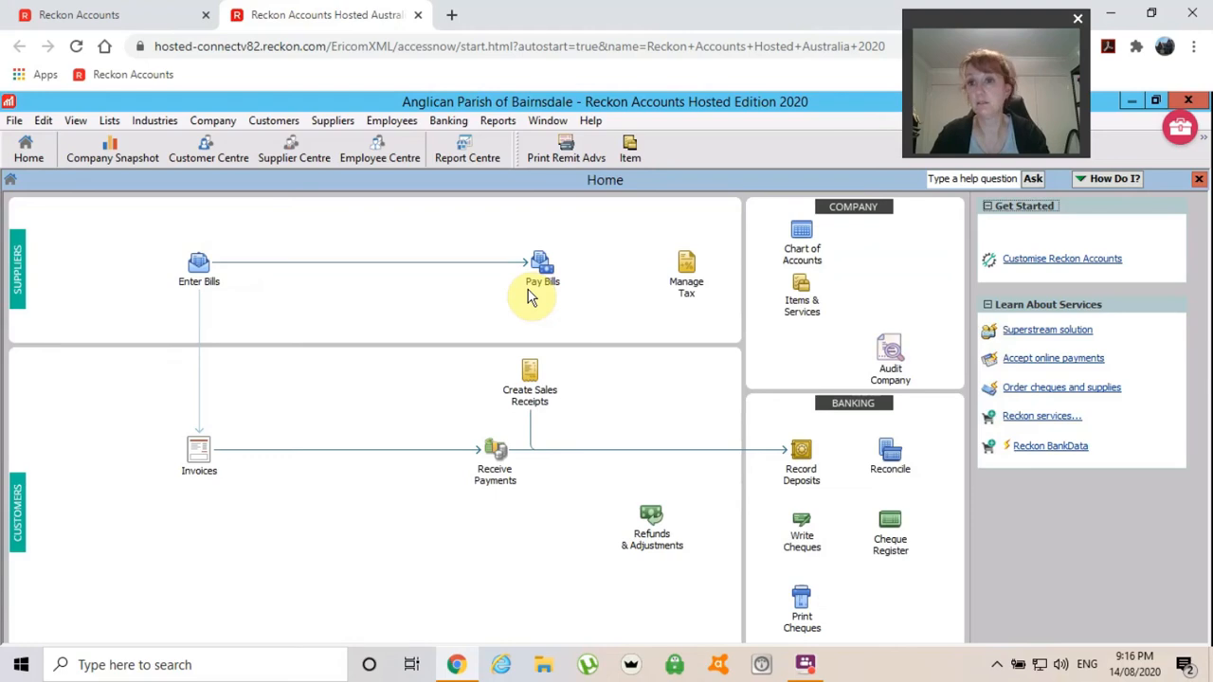
Reopen receipt 342, set its offertory rate back to 20.00, and record it.
click(523, 396)
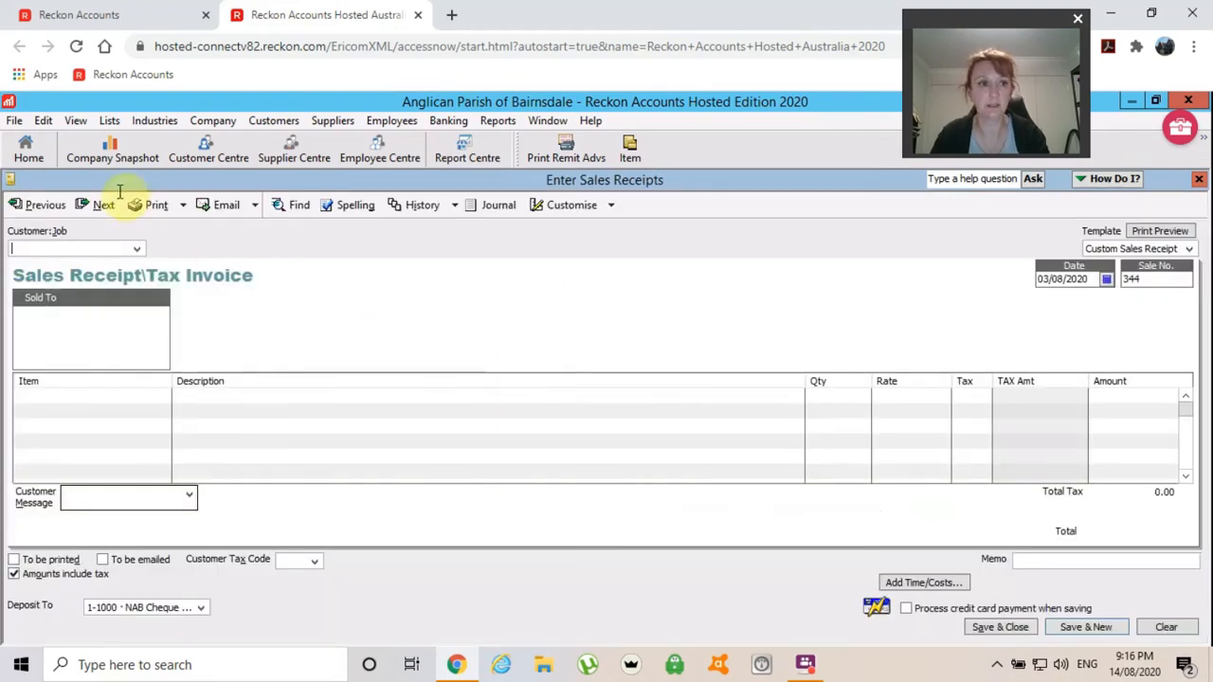
click(45, 206)
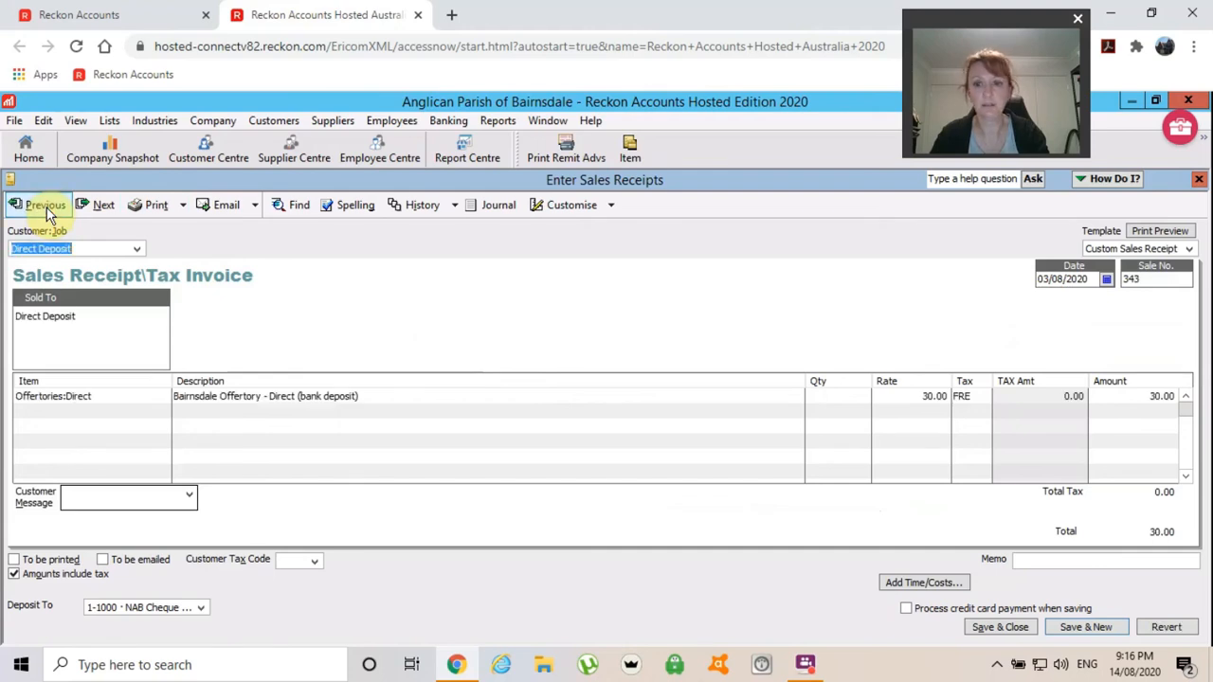
click(46, 208)
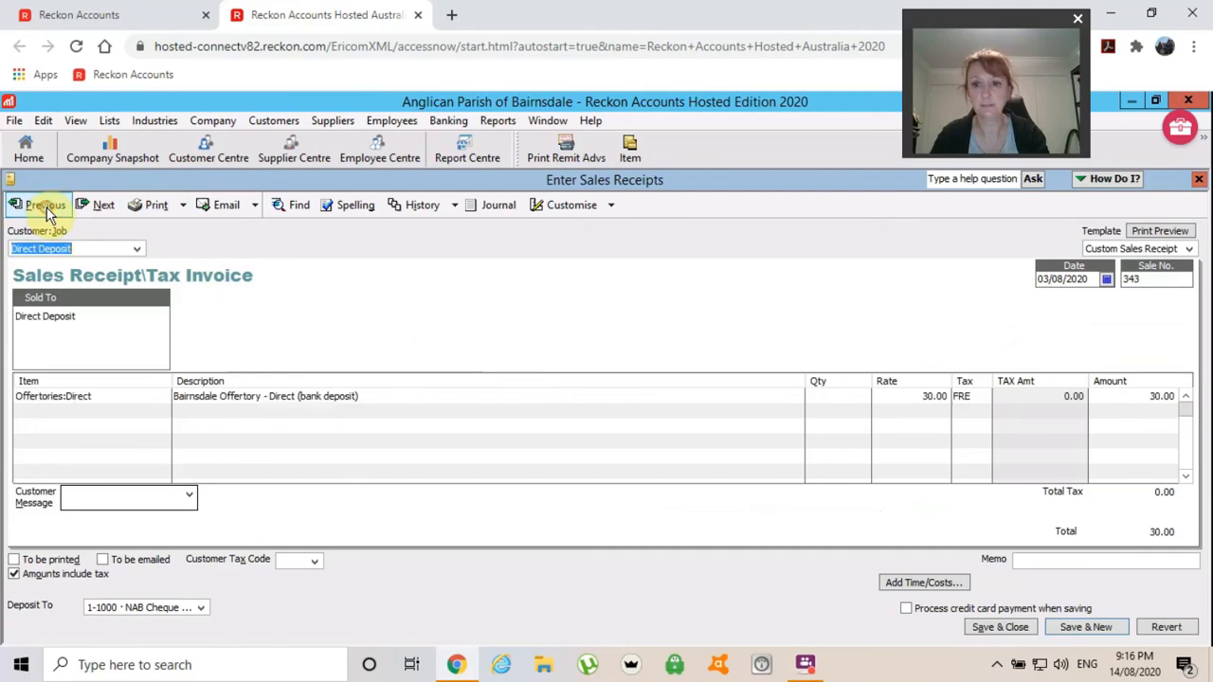
click(422, 396)
key(Tab)
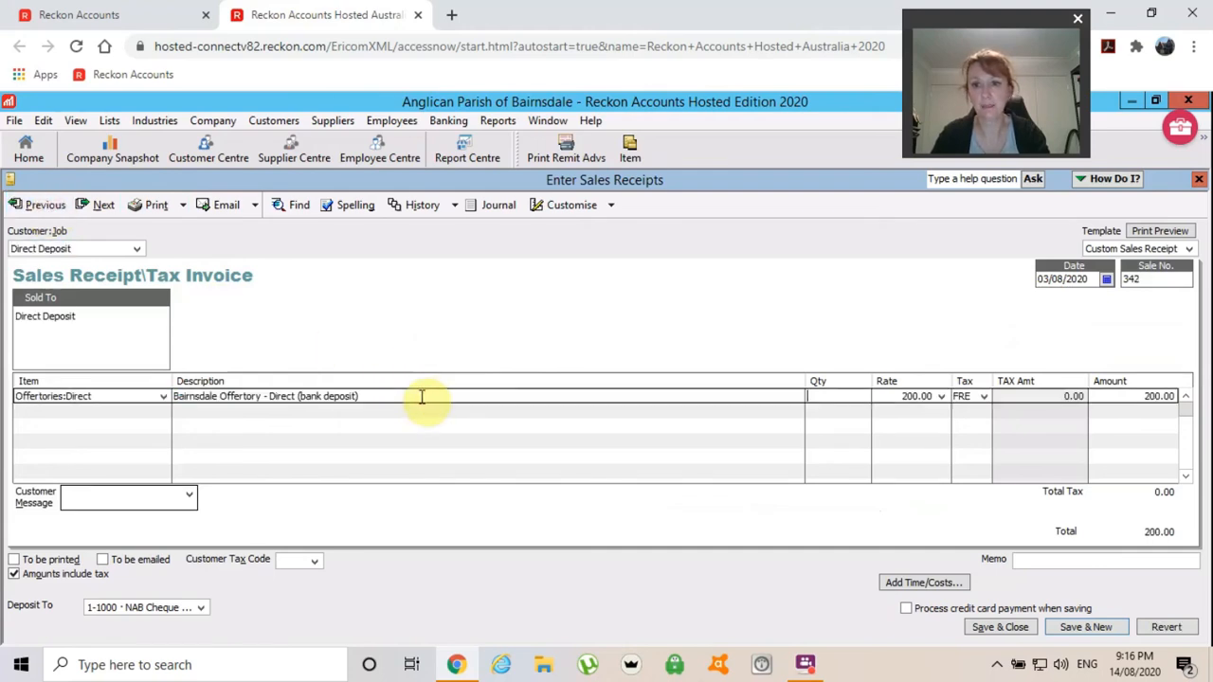
key(Tab)
text(2)
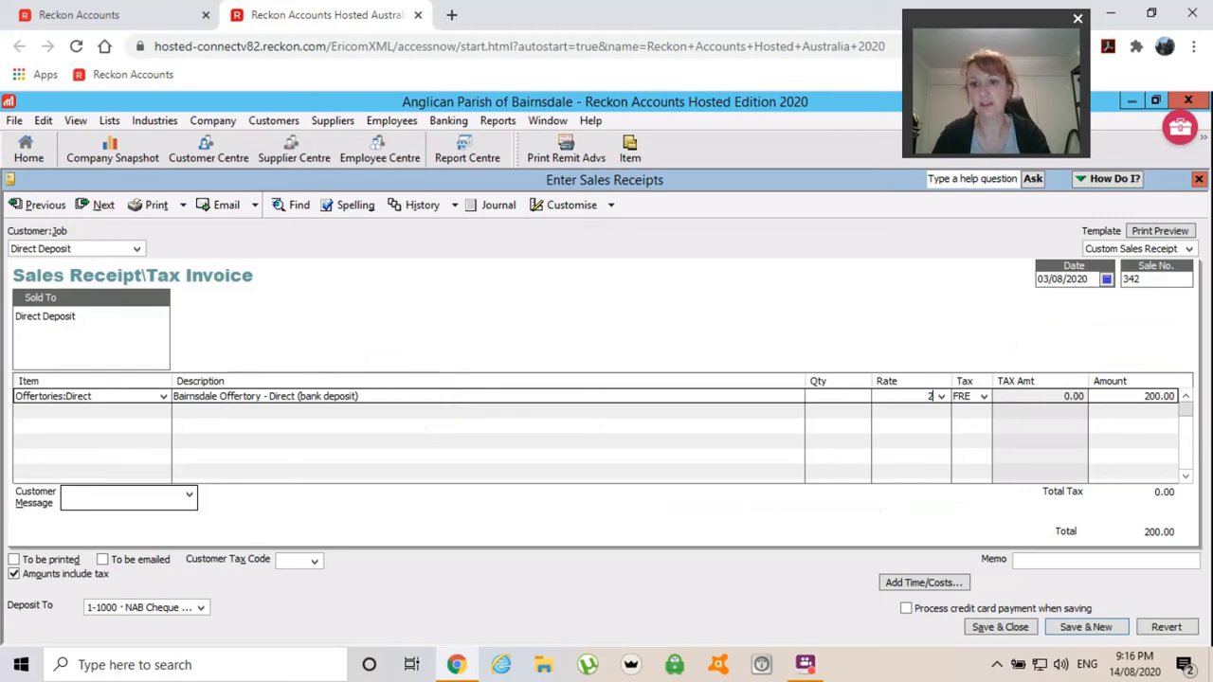
text(0)
key(Tab)
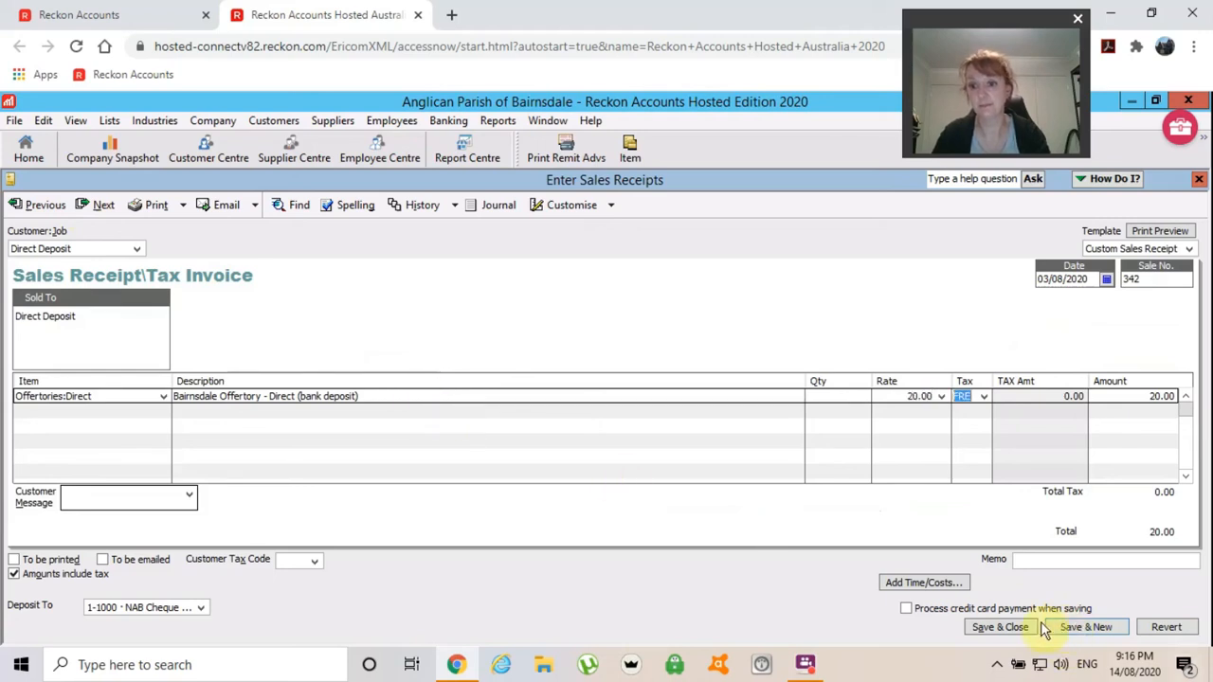
click(1002, 630)
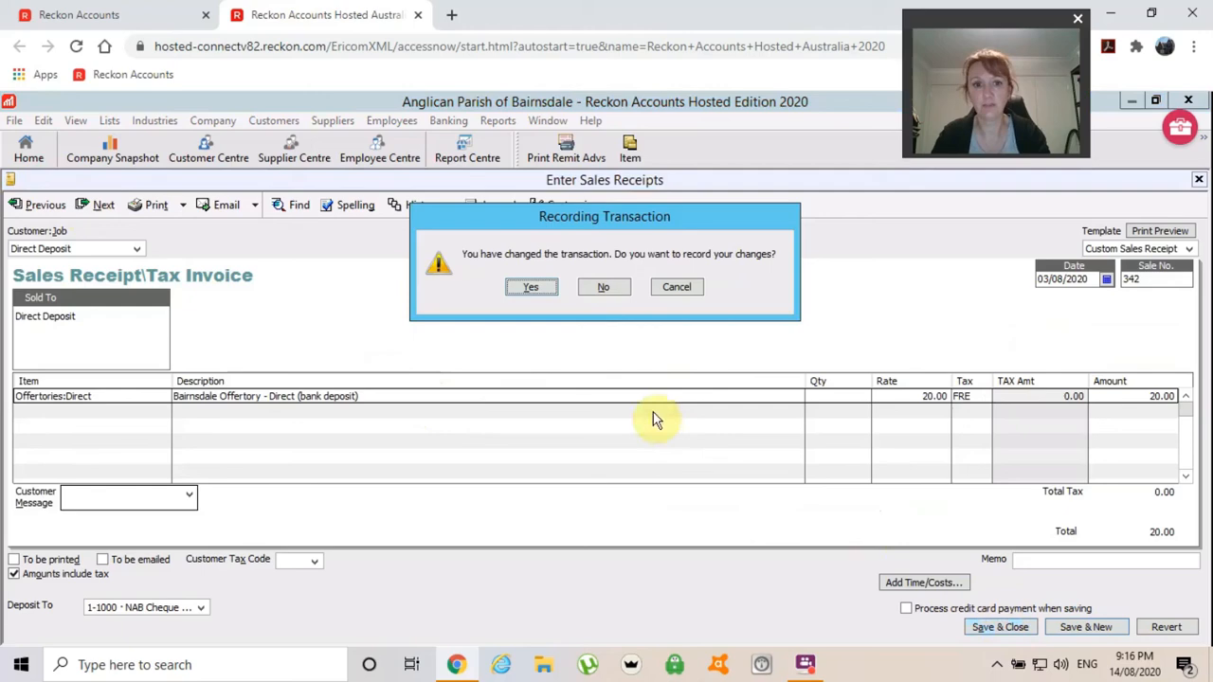
click(527, 288)
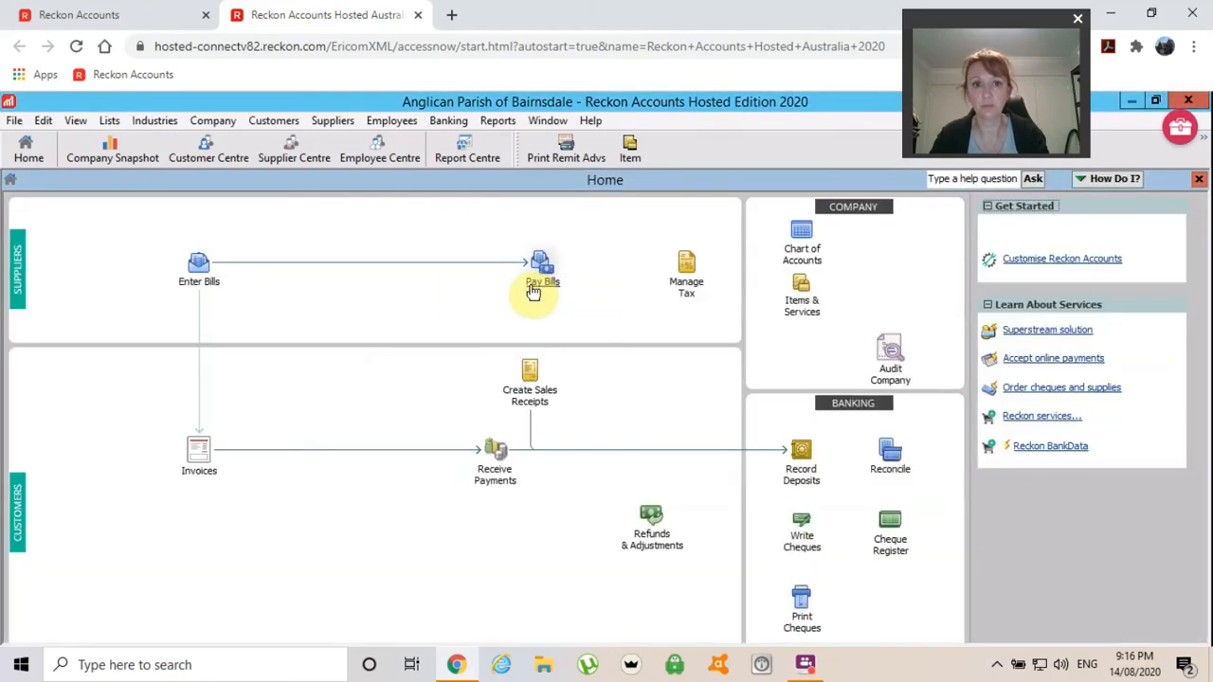